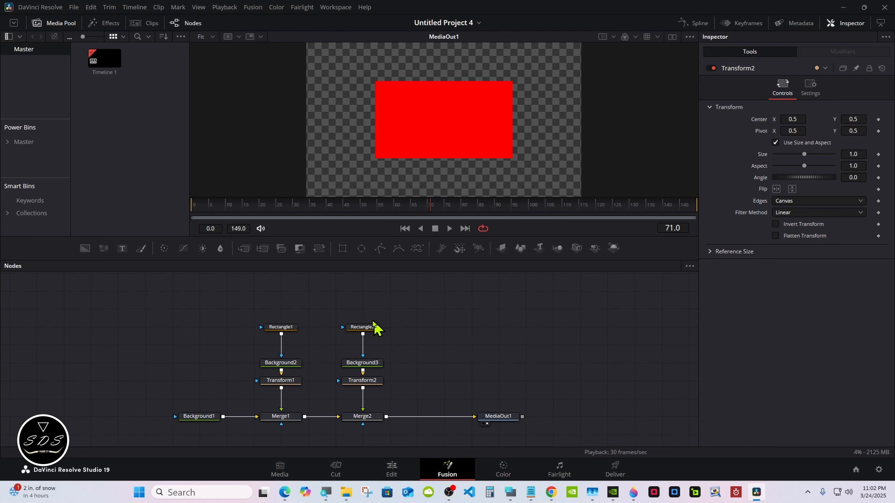
- Select the Rectangle2 node and open the On-Screen Keyboard, placed clear of the node's settings
click(364, 327)
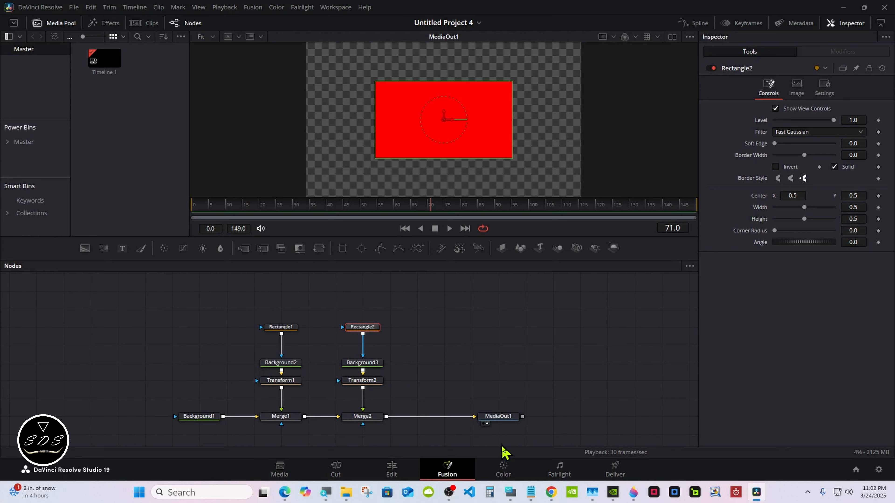
click(510, 492)
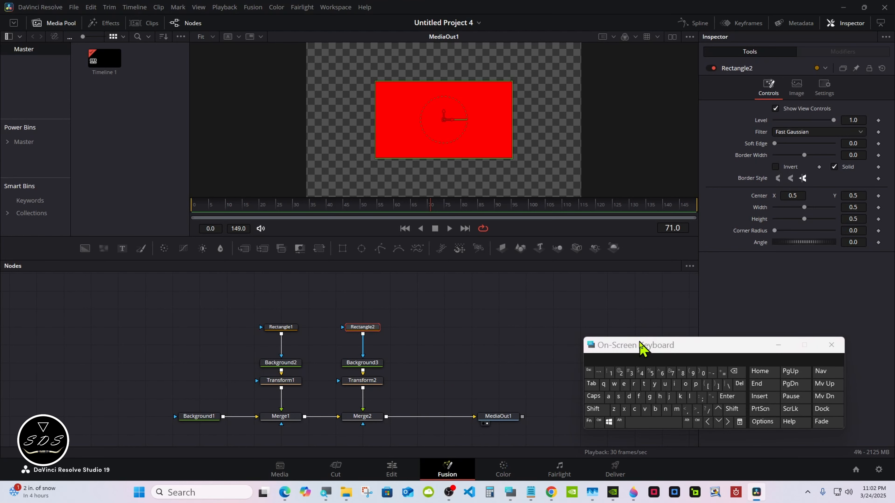
drag(640, 344, 626, 354)
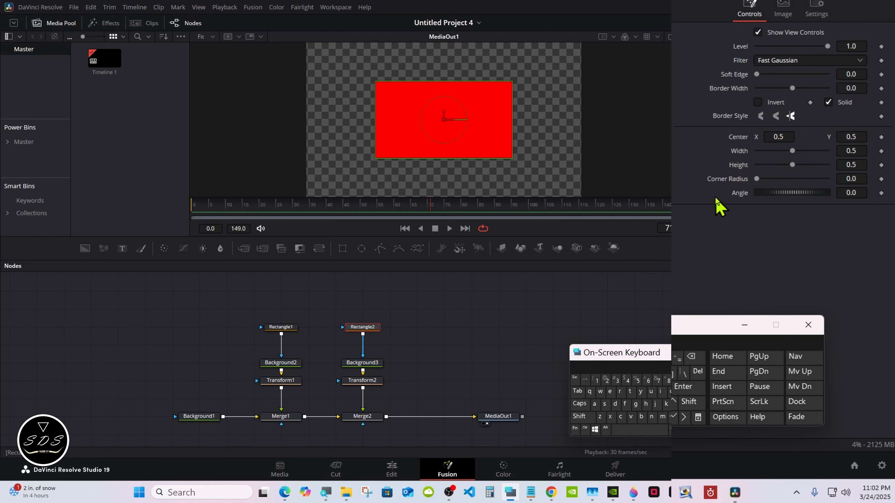
drag(691, 336, 613, 360)
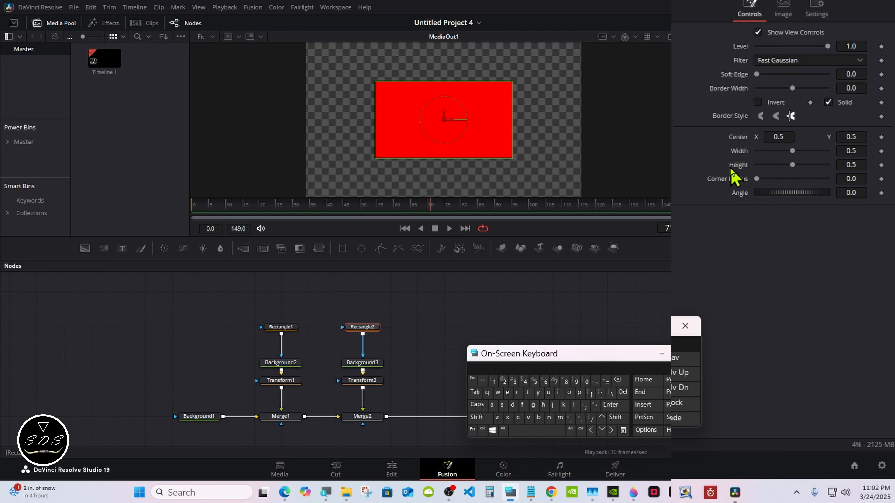
- Try linking Rectangle2's Width to its Height with an expression, reset the Angle to 0.0, and remove the expression
right_click(740, 152)
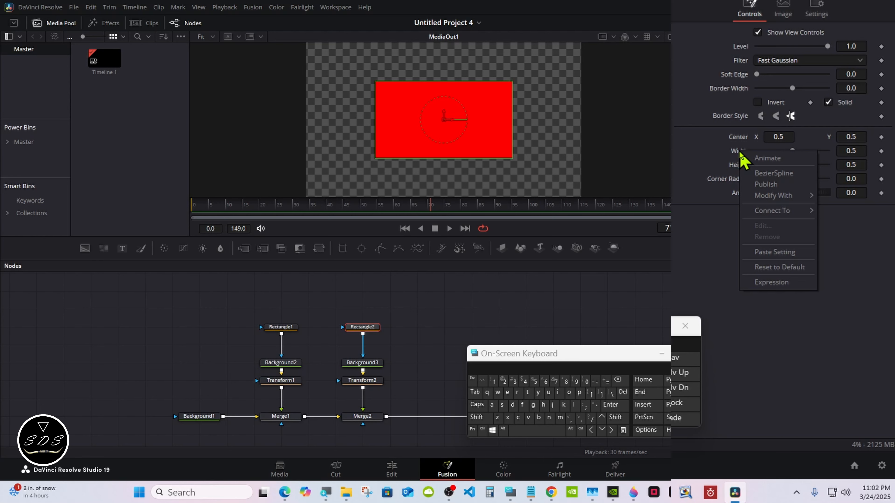
click(763, 283)
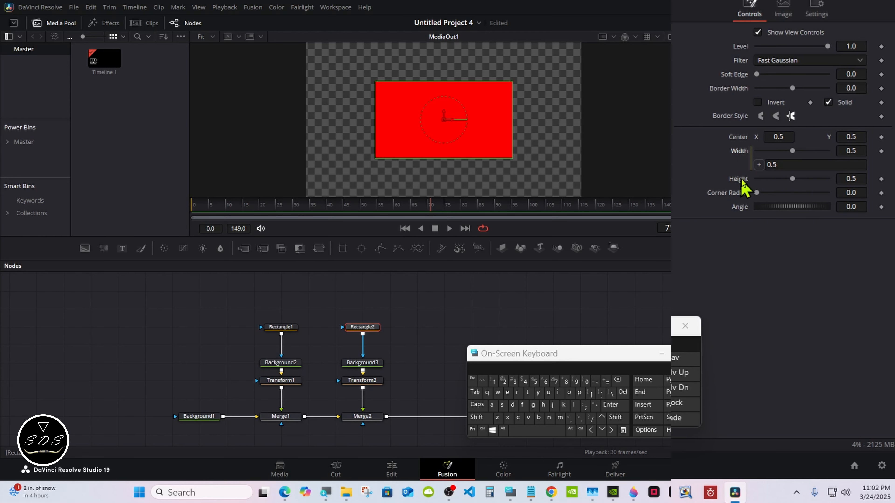
drag(758, 165, 739, 179)
drag(764, 207, 757, 207)
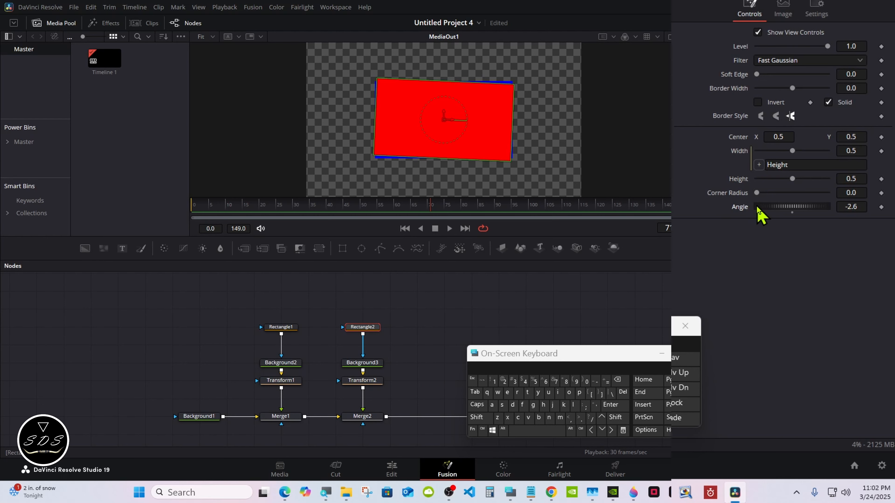
click(791, 213)
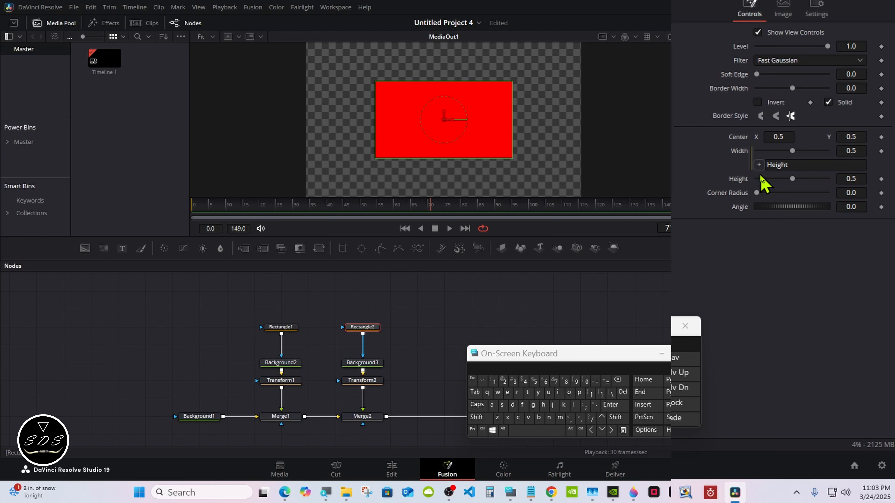
right_click(734, 150)
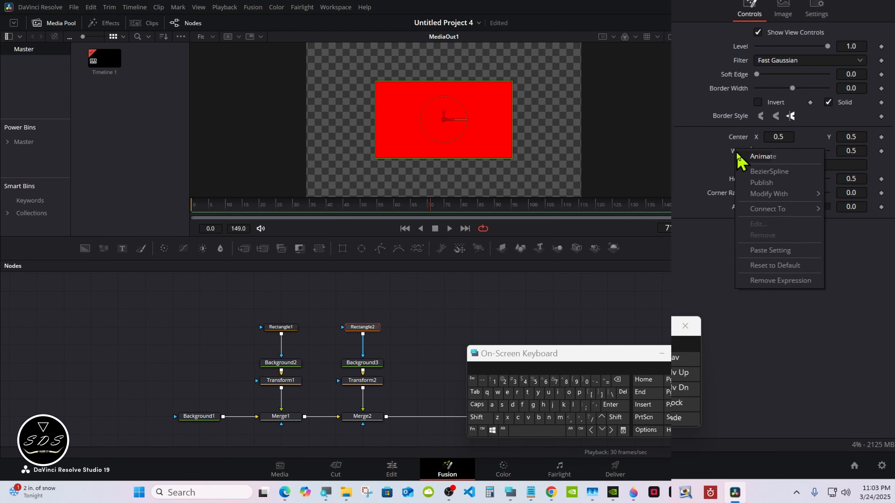
click(758, 282)
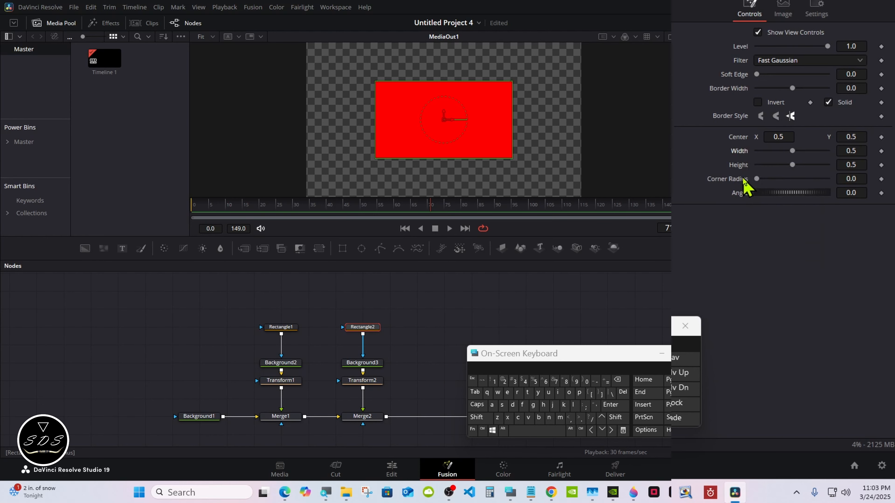
- Add the expression Height to Rectangle2's Width and test it by reducing the Height to about 0.307 before resetting it to 0.5
right_click(741, 157)
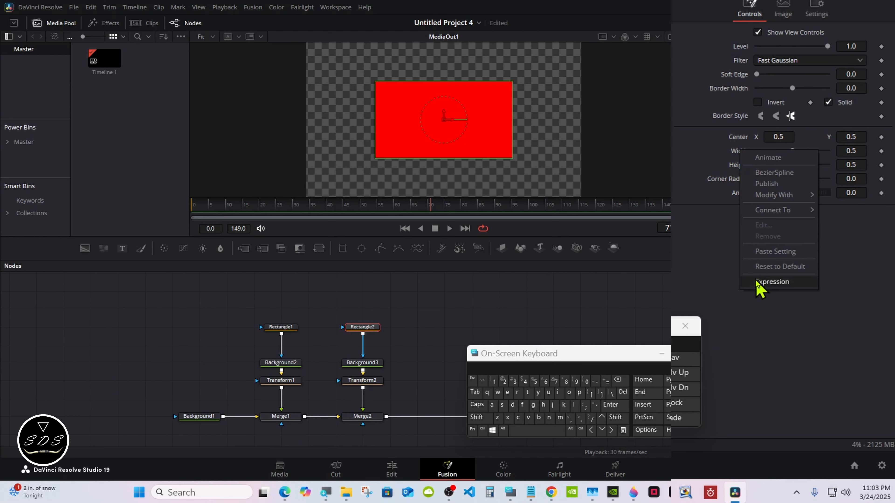
click(762, 281)
click(616, 380)
click(616, 380)
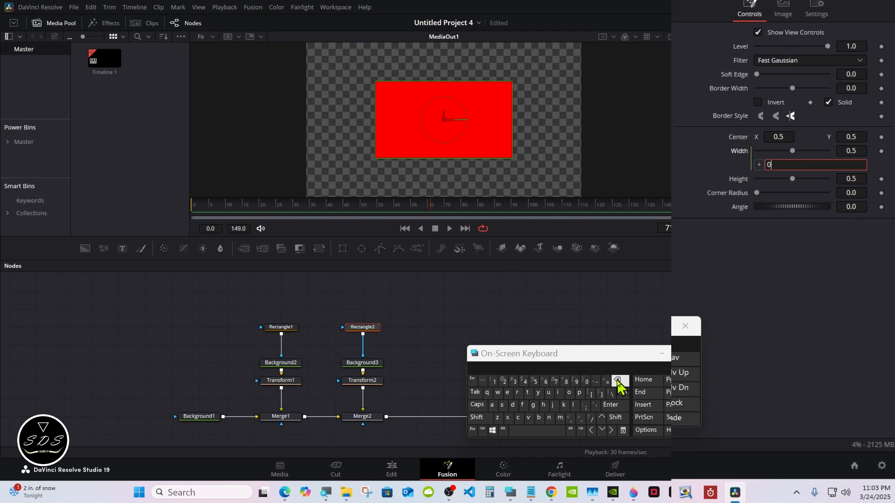
click(616, 379)
click(483, 418)
click(544, 405)
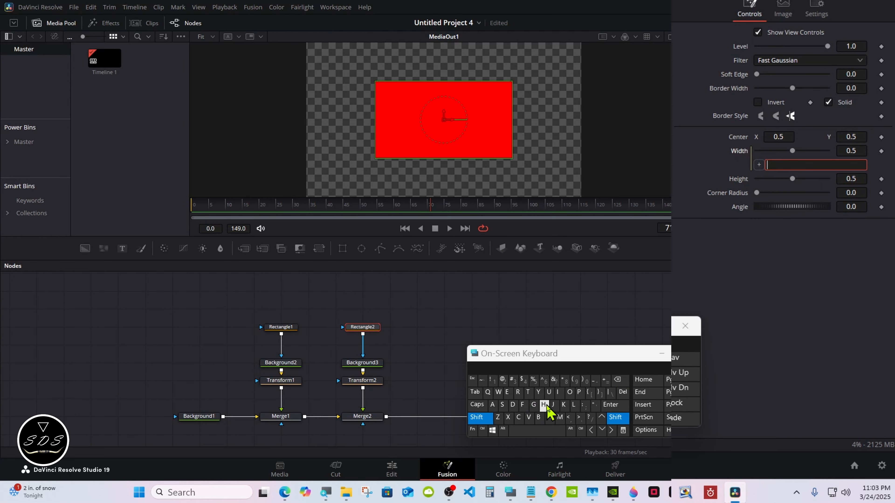
click(507, 391)
click(558, 392)
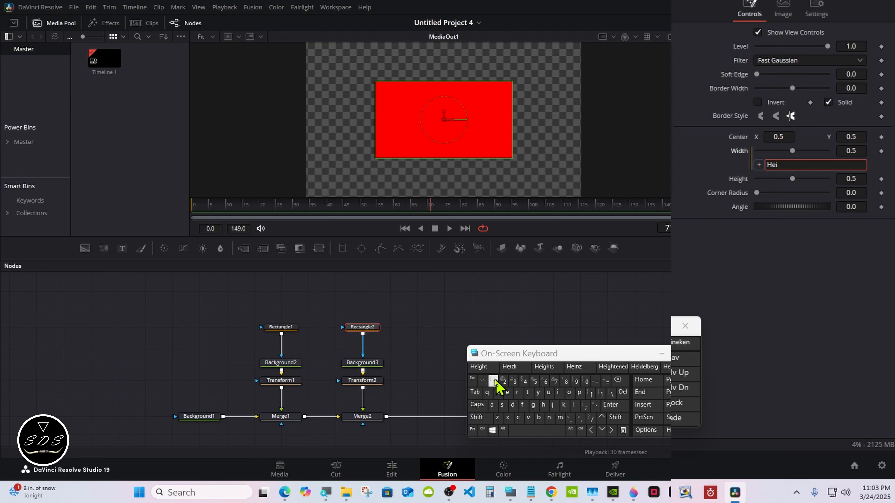
click(483, 367)
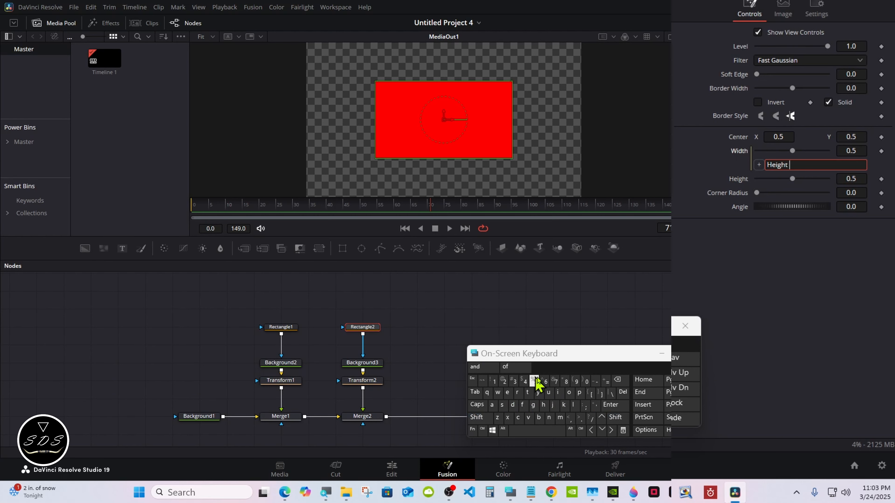
click(613, 405)
drag(792, 179, 779, 179)
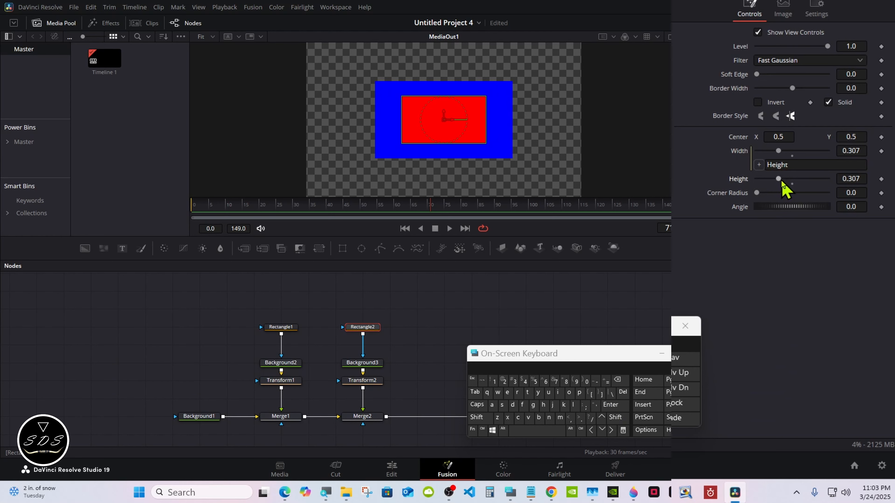
click(792, 180)
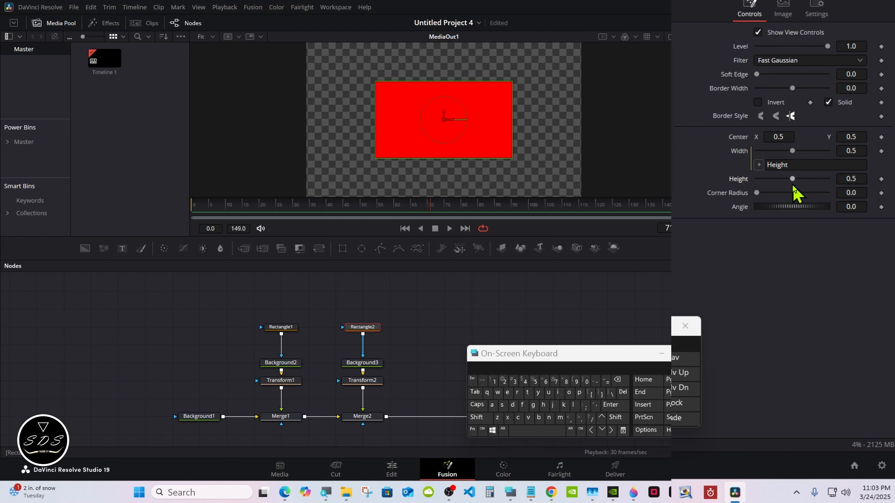
- Extend Rectangle2's Width expression to Height/1.8
click(790, 164)
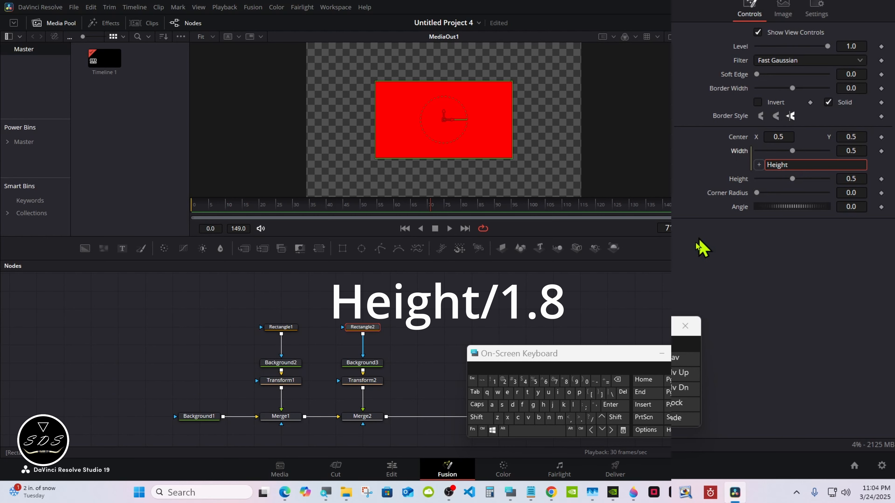
click(591, 420)
click(494, 381)
click(579, 418)
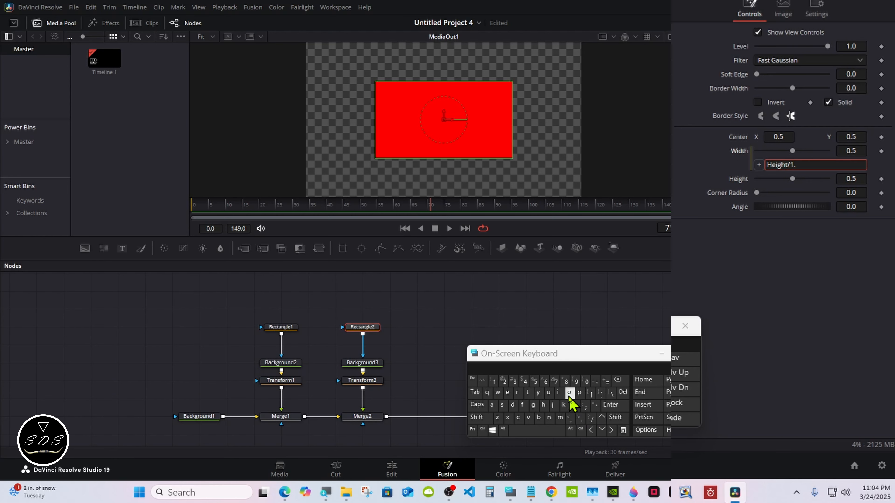
click(566, 381)
click(610, 404)
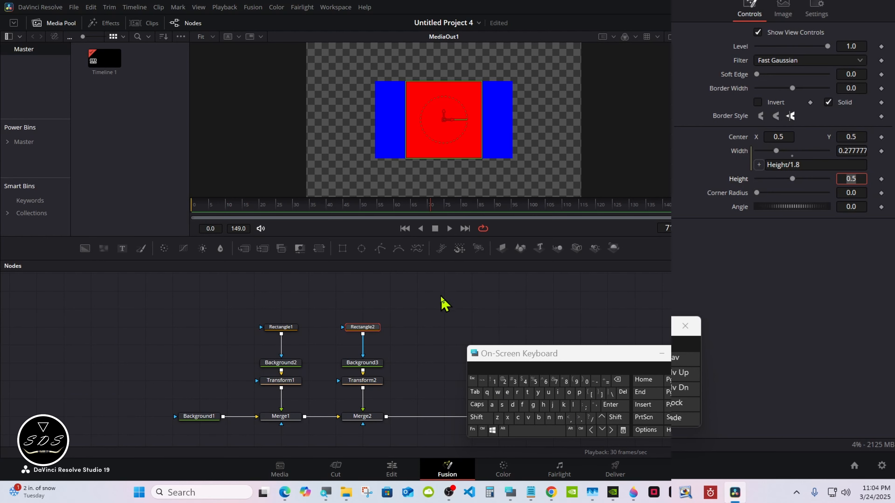
- Add an expression to Rectangle1's Width that links it to its own Height
click(286, 327)
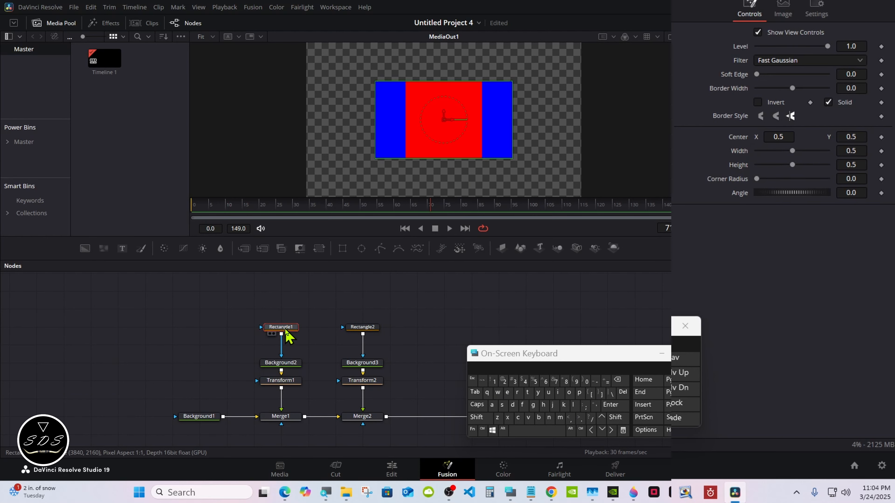
right_click(744, 153)
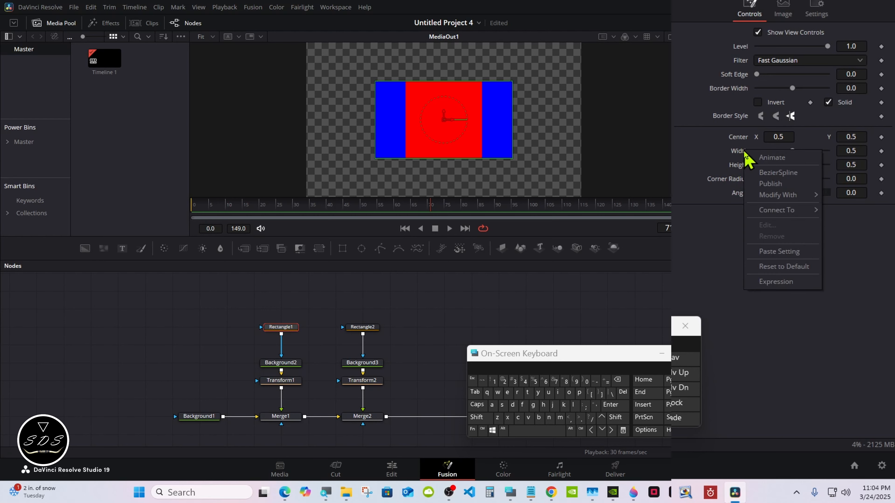
click(779, 282)
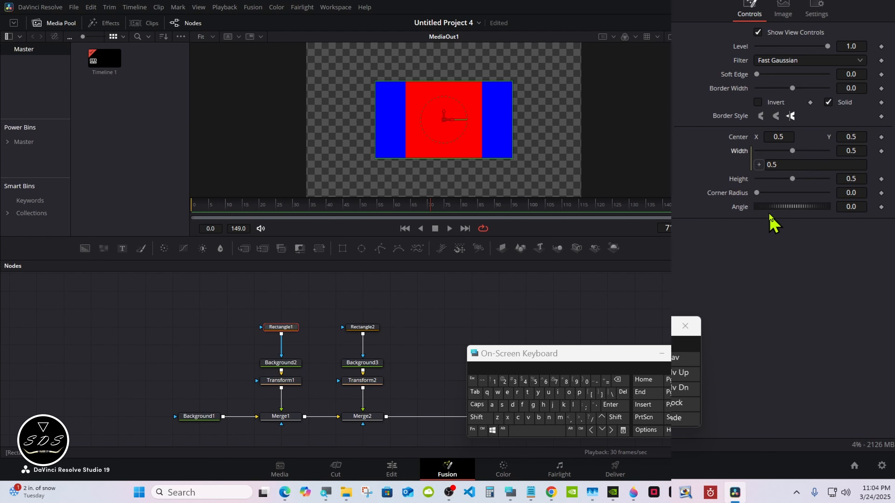
drag(759, 164, 738, 180)
click(740, 224)
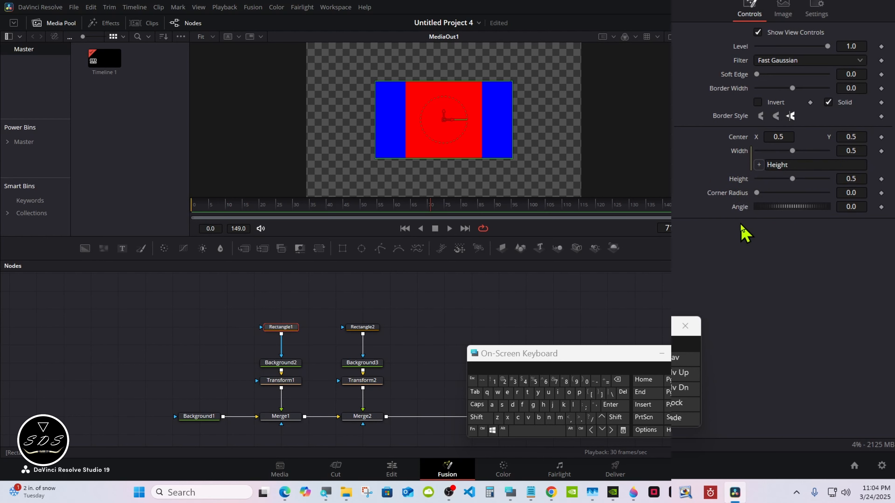
- Extend Rectangle1's Width expression to Height/1.8
click(794, 165)
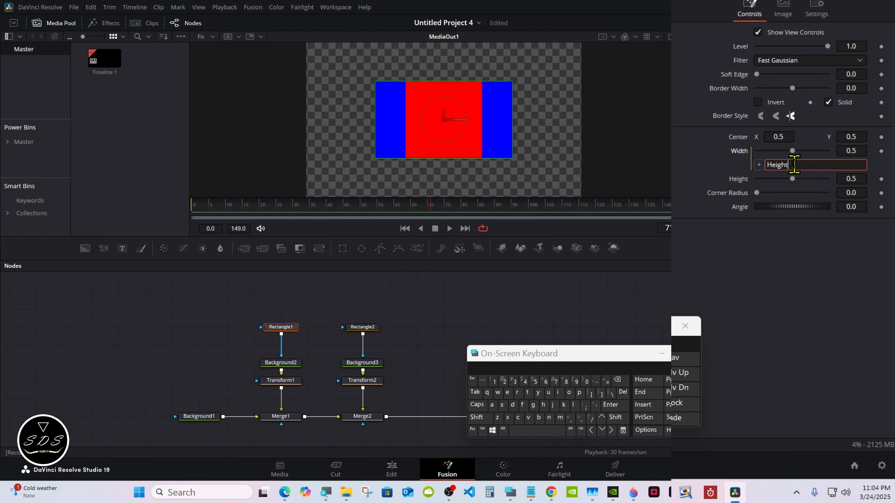
click(591, 419)
click(494, 381)
click(579, 418)
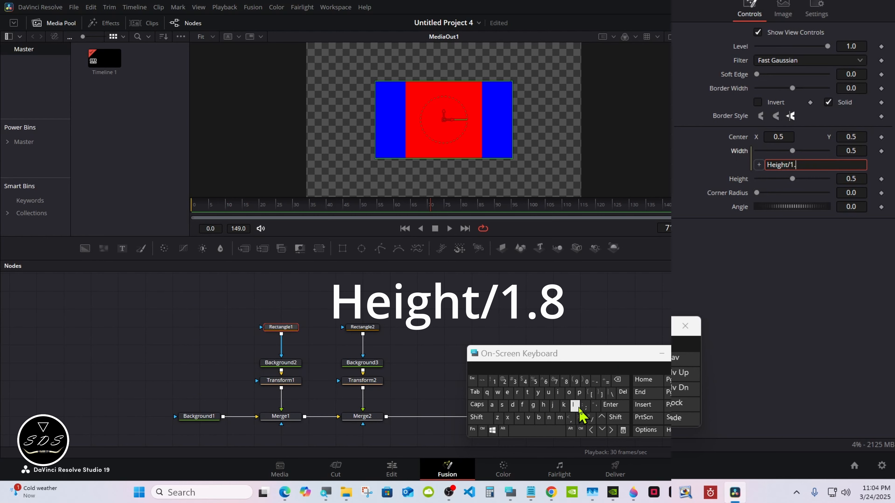
click(565, 381)
click(610, 405)
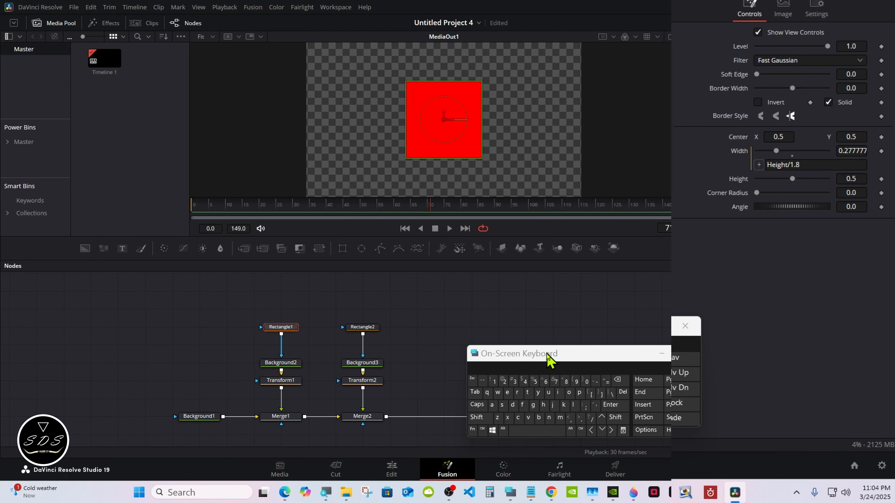
- Pin the settings of Transform2 and Transform1 so both nodes' controls are displayed together, keeping the On-Screen Keyboard clear of them
drag(545, 353, 608, 354)
click(286, 384)
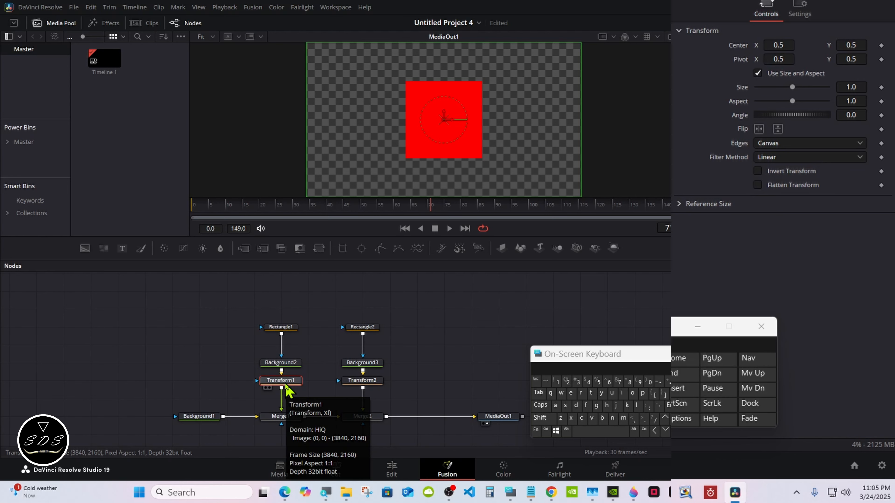
click(370, 382)
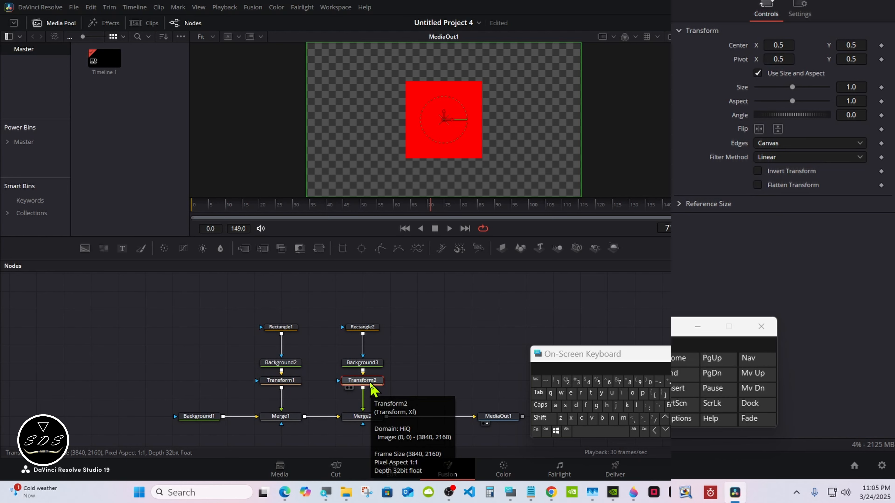
drag(621, 354, 542, 353)
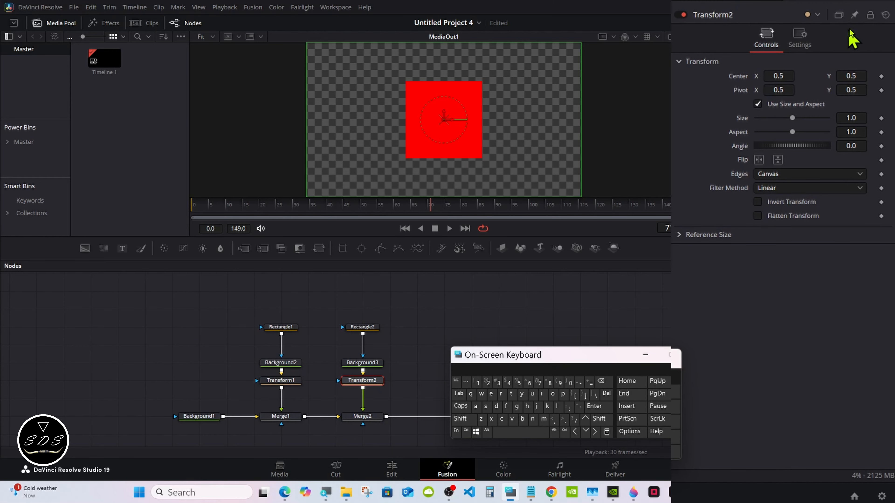
click(856, 15)
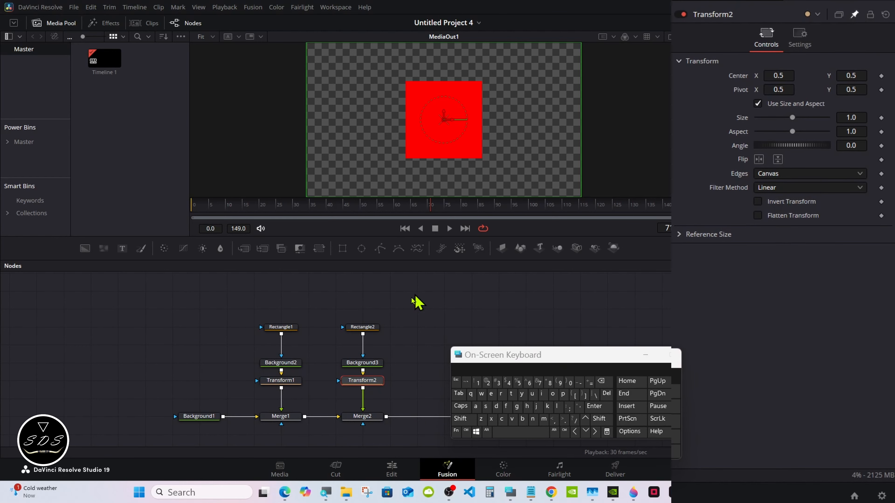
click(292, 382)
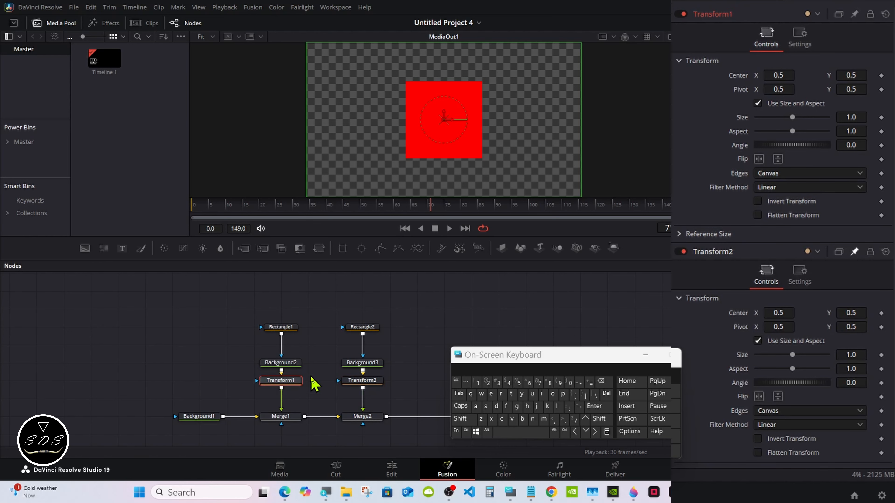
click(856, 15)
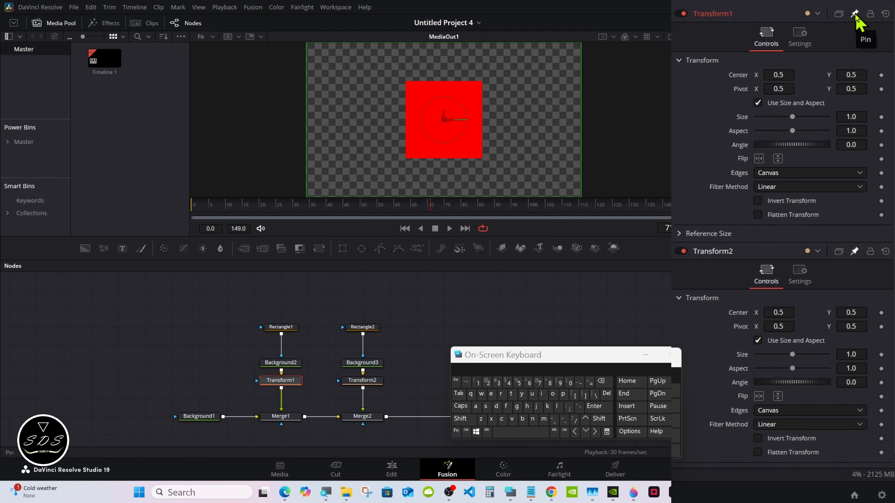
drag(619, 352, 582, 355)
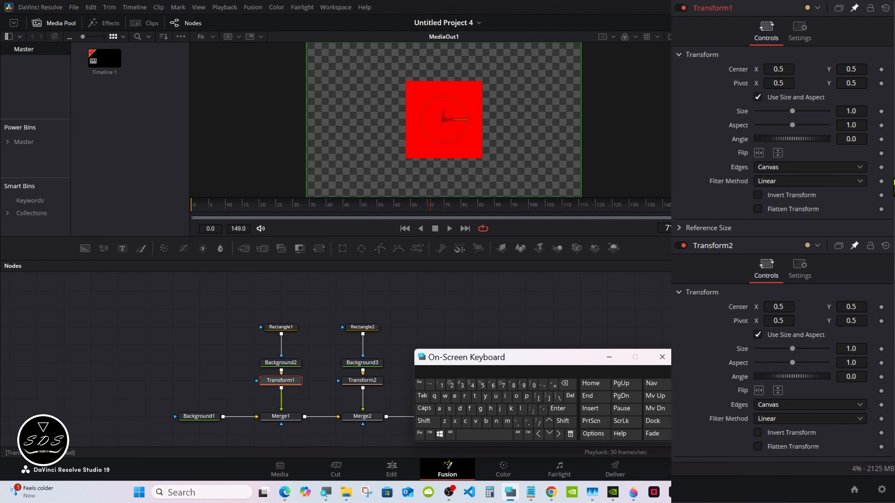
scroll(891, 188, down, 1)
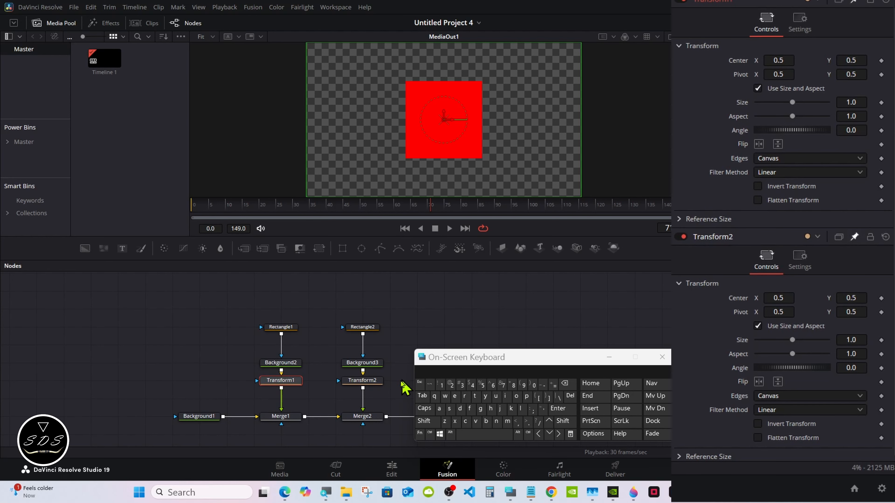
- Add an expression to Transform2's Center and set it to Point(0.75, 0.5)
click(374, 385)
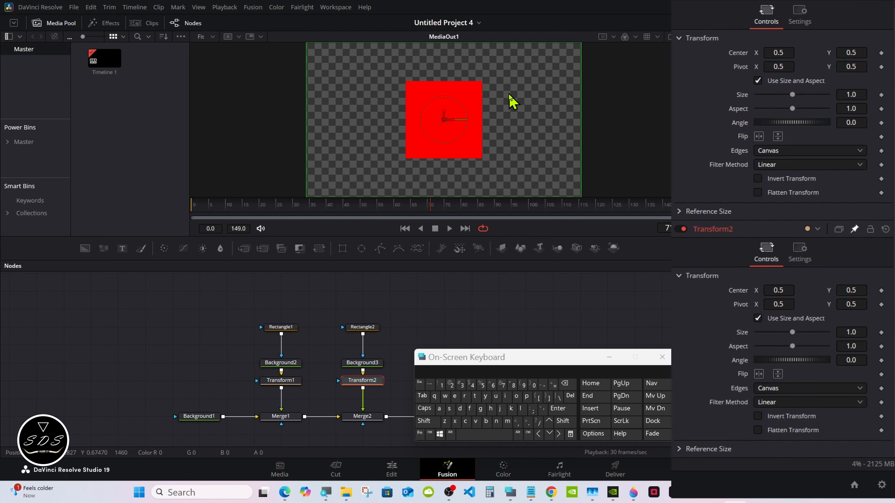
right_click(739, 292)
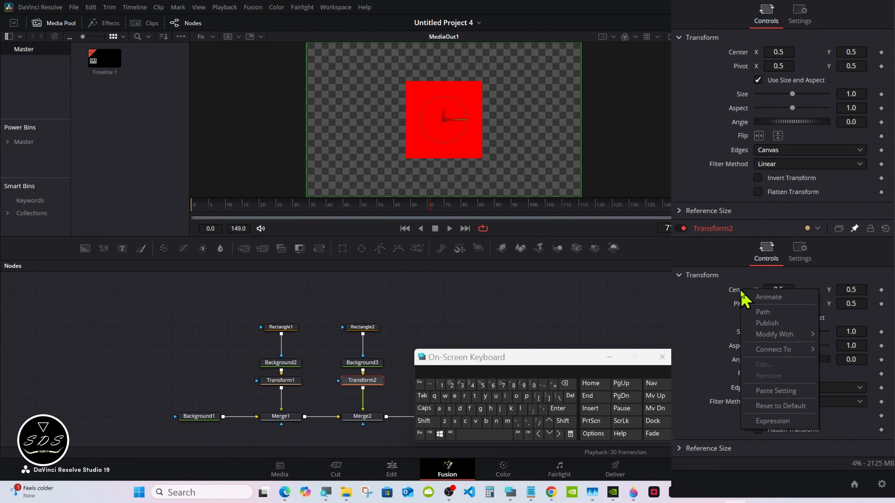
click(763, 425)
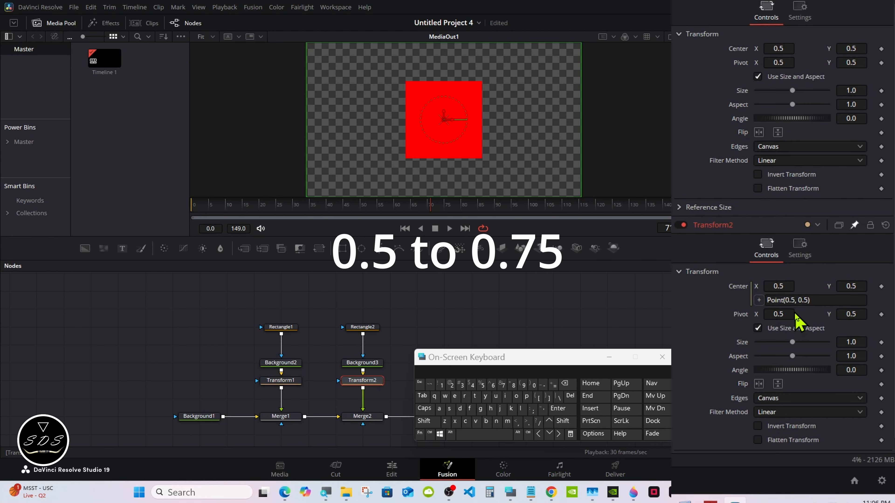
click(792, 299)
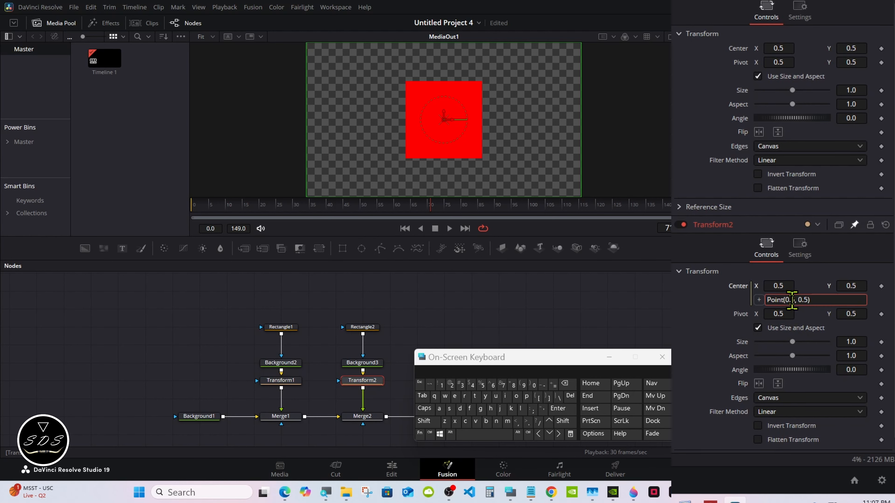
click(503, 387)
click(558, 410)
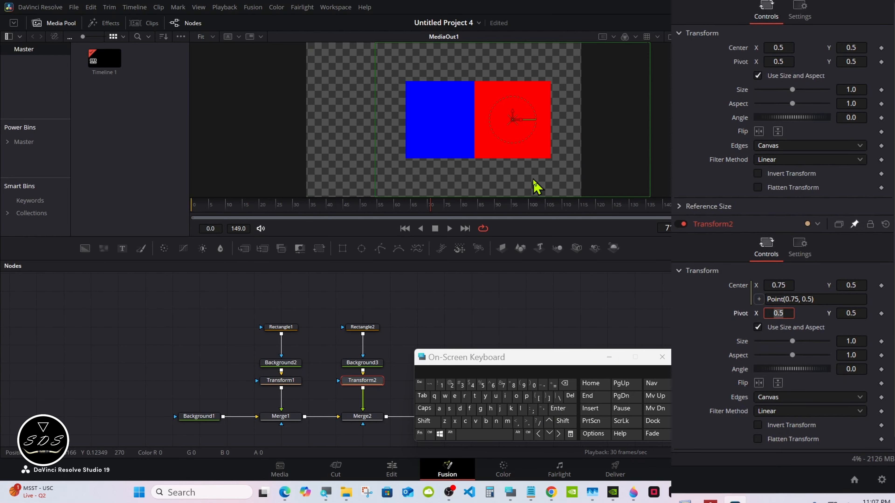
click(697, 311)
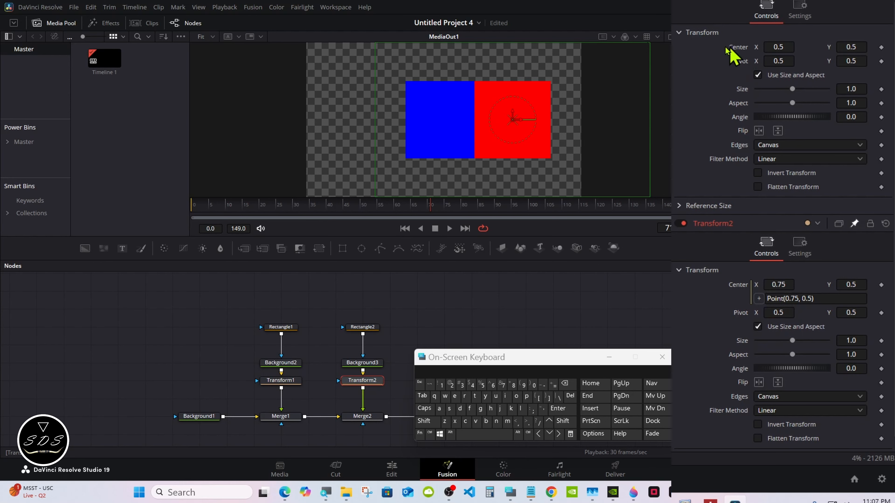
- Add an expression to Transform1's Center and set it to Point(0.25, 0.5)
click(291, 383)
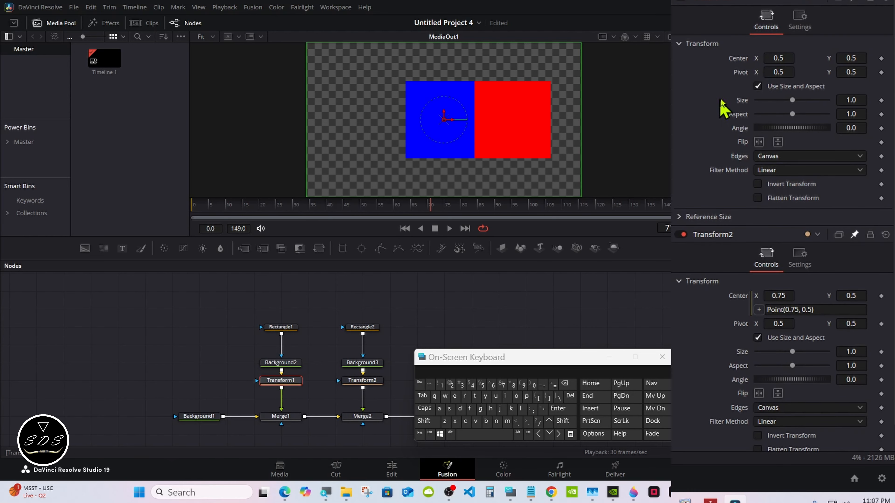
right_click(743, 62)
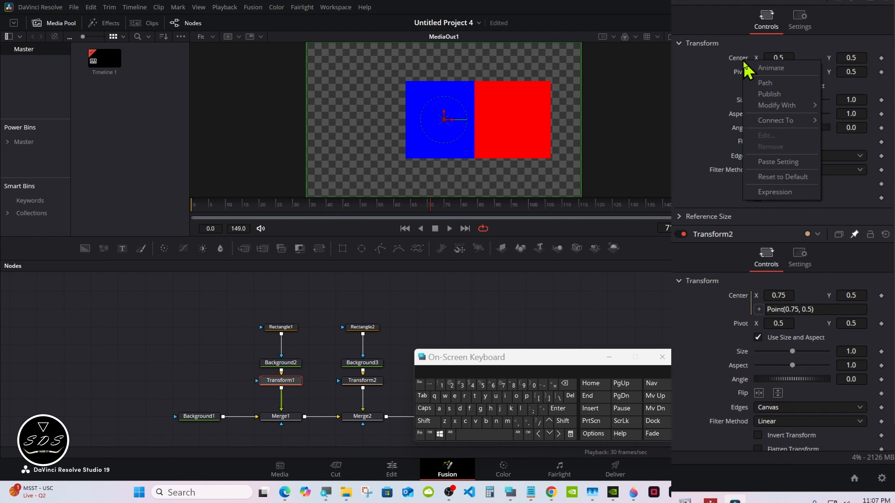
click(773, 192)
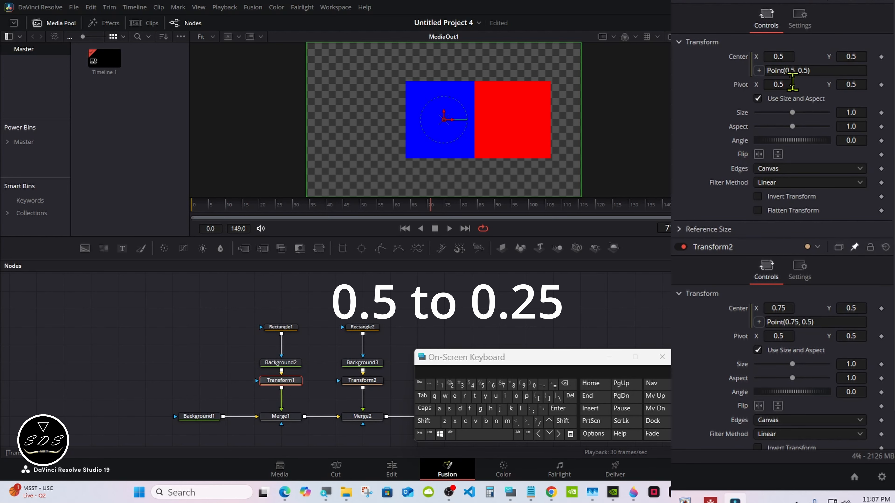
click(790, 70)
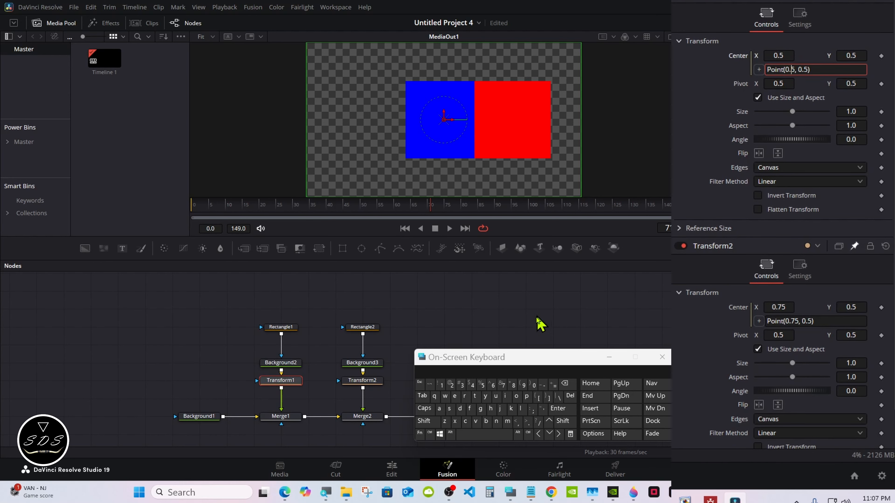
click(450, 384)
click(560, 409)
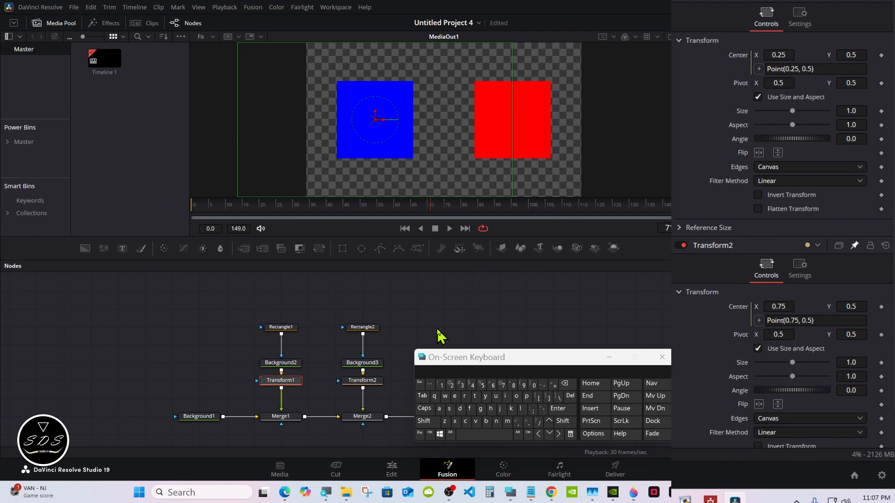
drag(607, 357, 604, 358)
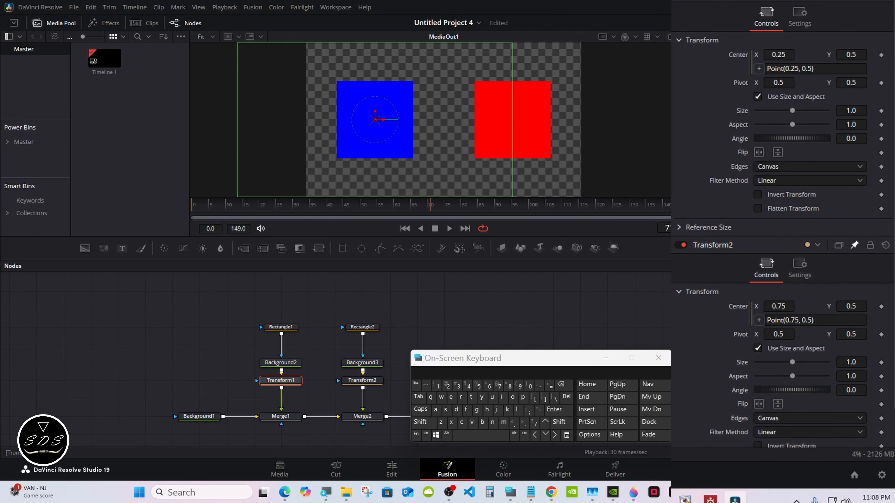
- Add an expression to Transform2's Size and clear its default content
scroll(715, 338, down, 2)
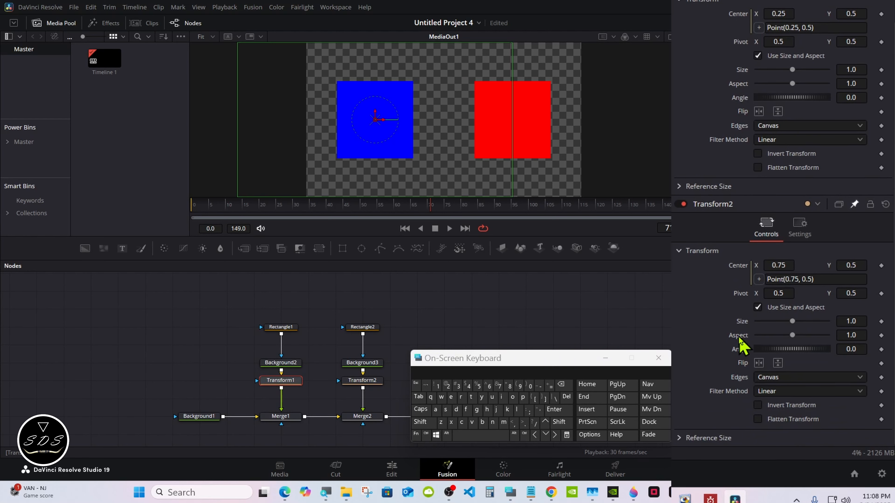
right_click(744, 326)
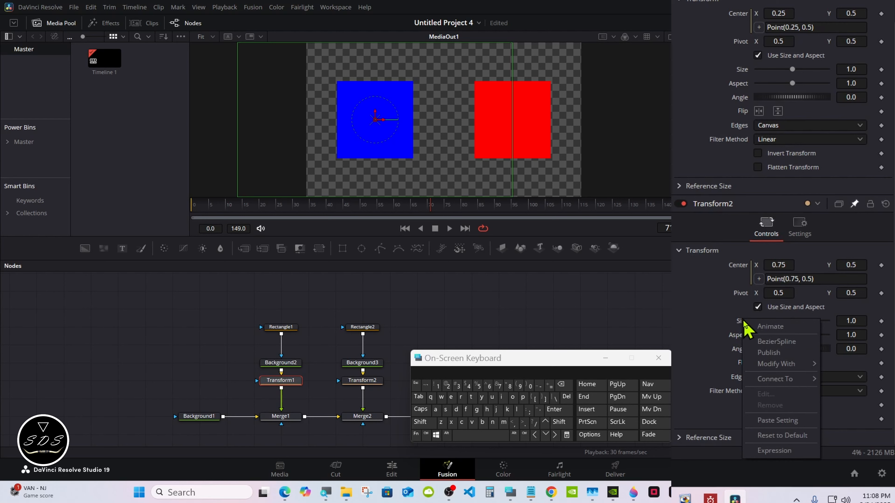
click(765, 451)
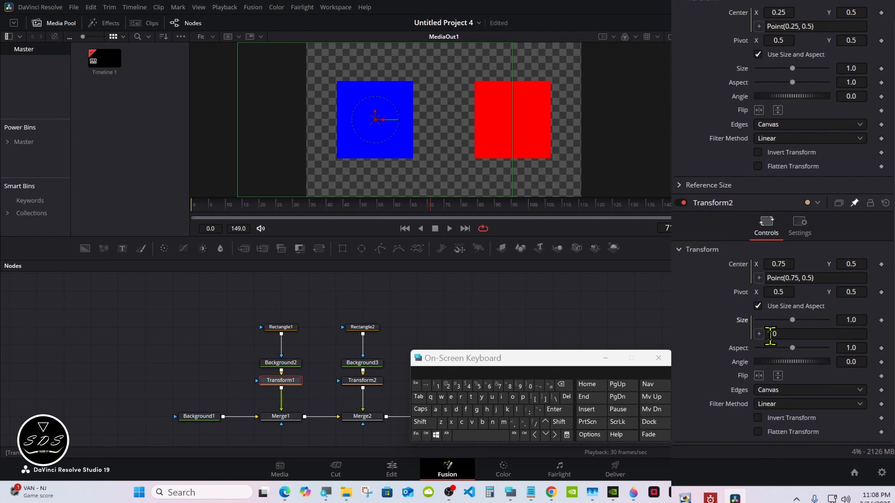
click(779, 334)
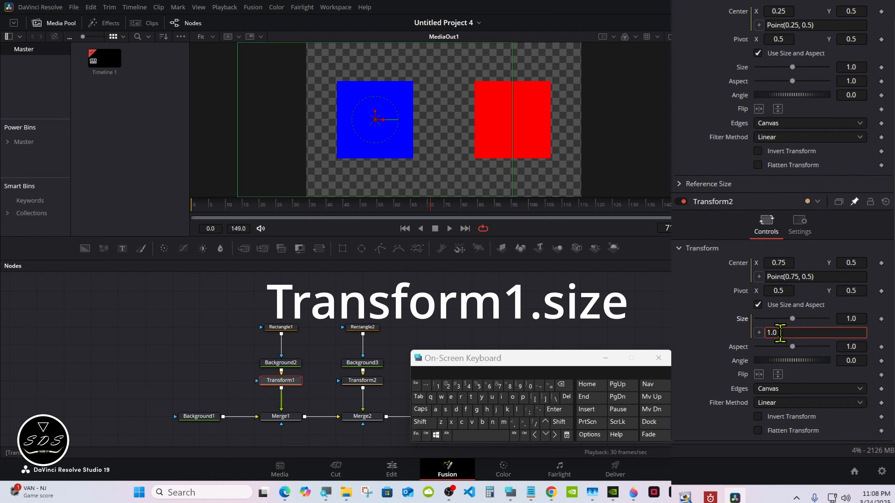
click(560, 386)
click(560, 386)
click(560, 386)
- Enter Transform1.Size as Transform2's Size expression and try the link by varying Transform1's Size
click(423, 422)
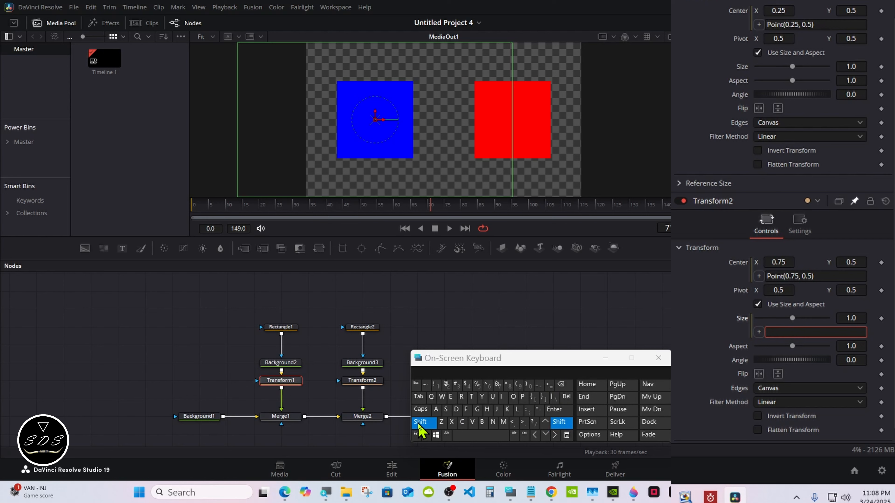
click(471, 397)
click(461, 397)
click(436, 409)
click(493, 422)
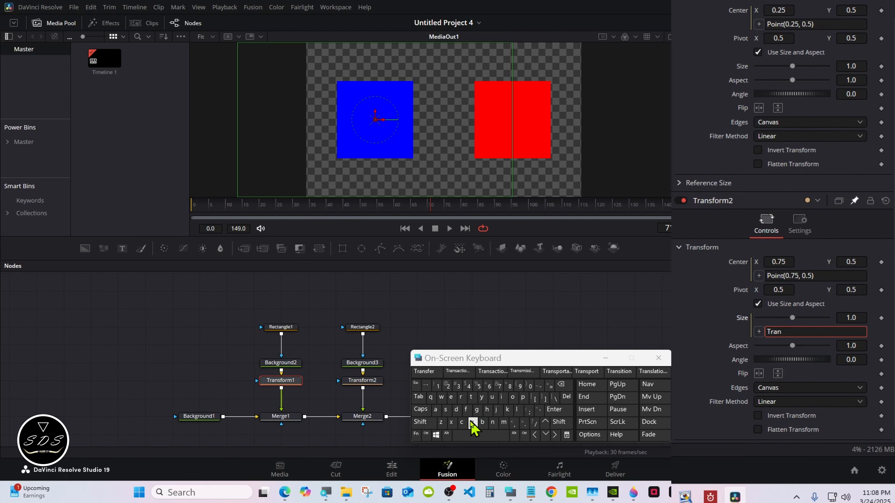
click(445, 409)
click(466, 409)
click(512, 397)
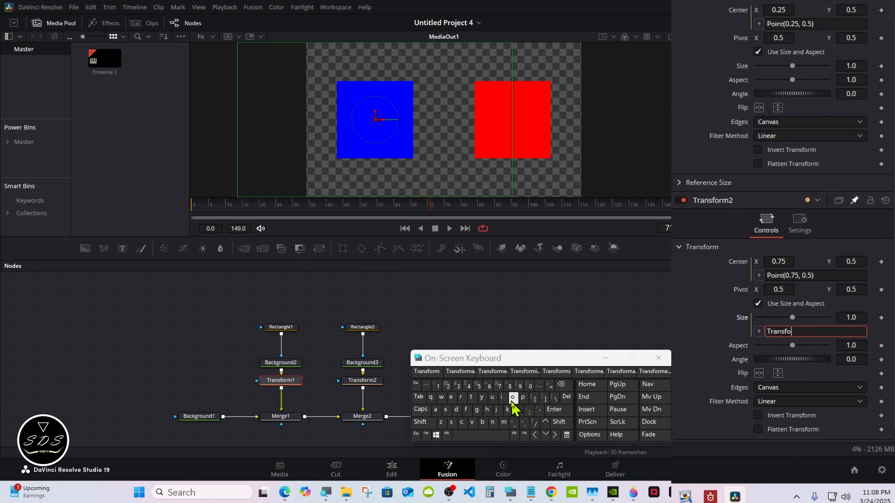
click(426, 371)
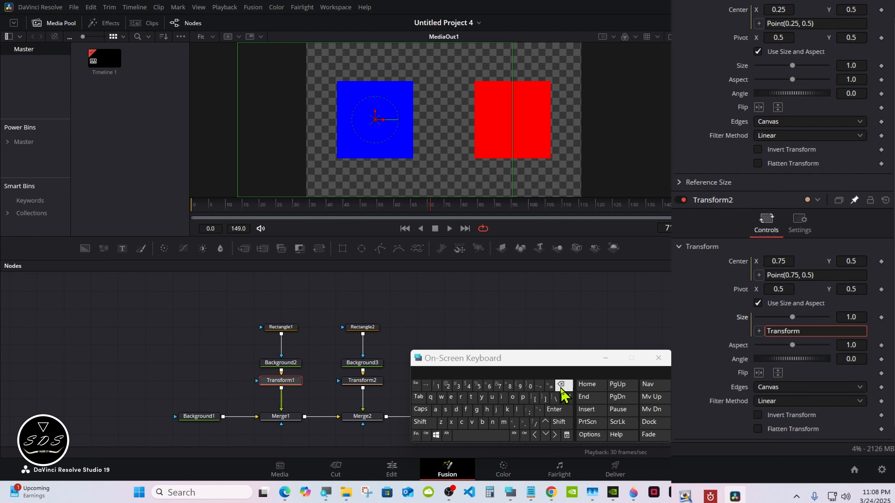
click(437, 385)
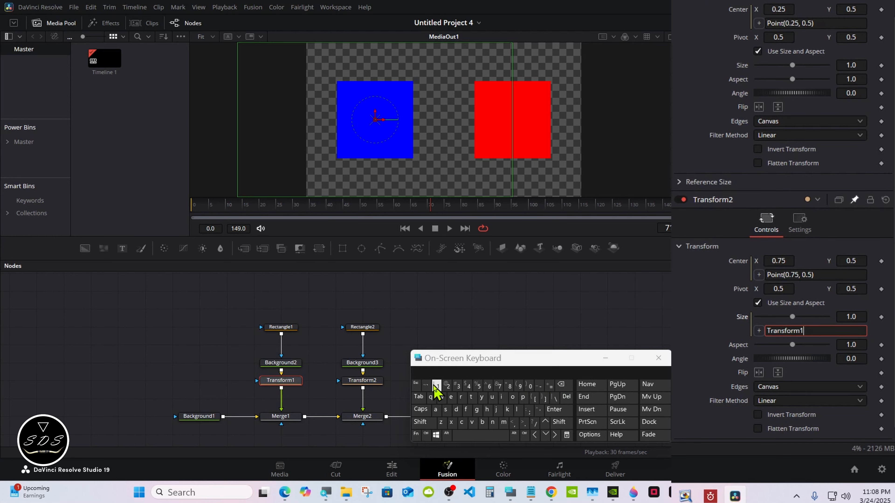
click(524, 423)
click(421, 422)
click(445, 409)
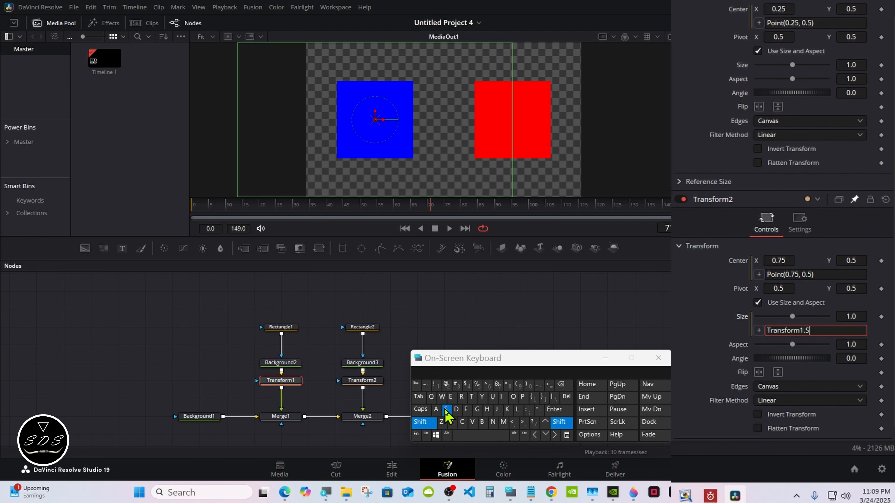
click(501, 397)
click(440, 422)
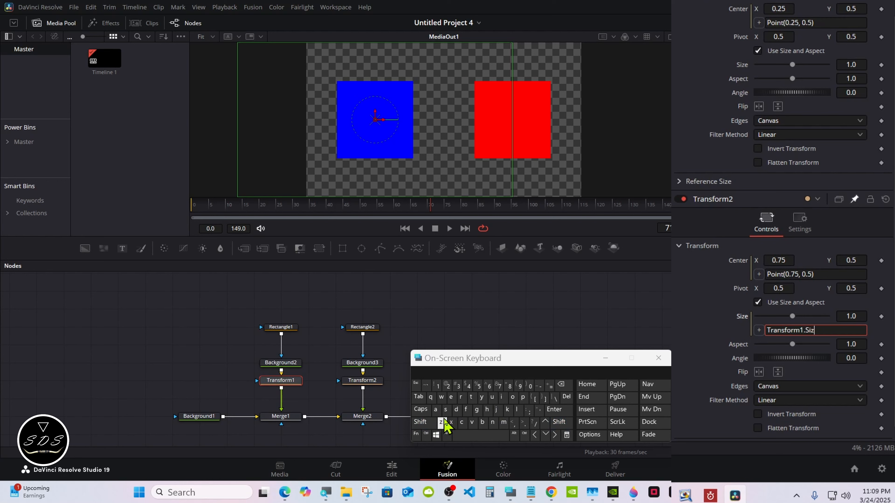
click(450, 397)
click(554, 410)
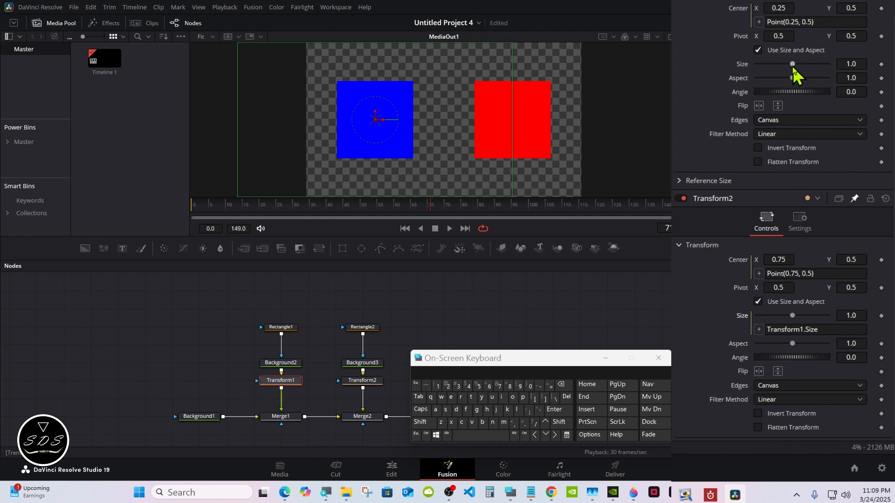
mouse_move(793, 66)
mouse_down()
mouse_move(783, 71)
mouse_move(792, 70)
mouse_up()
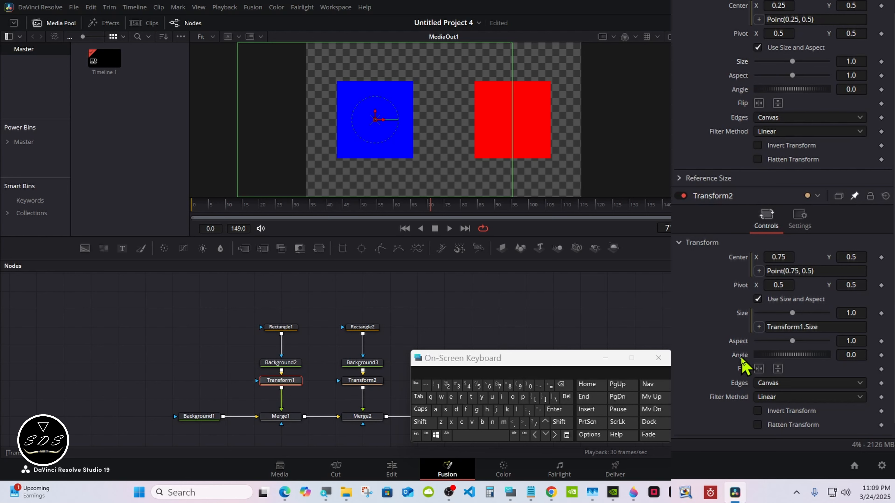
- Add an expression to Transform2's Angle that links it to Transform1's Angle
right_click(742, 363)
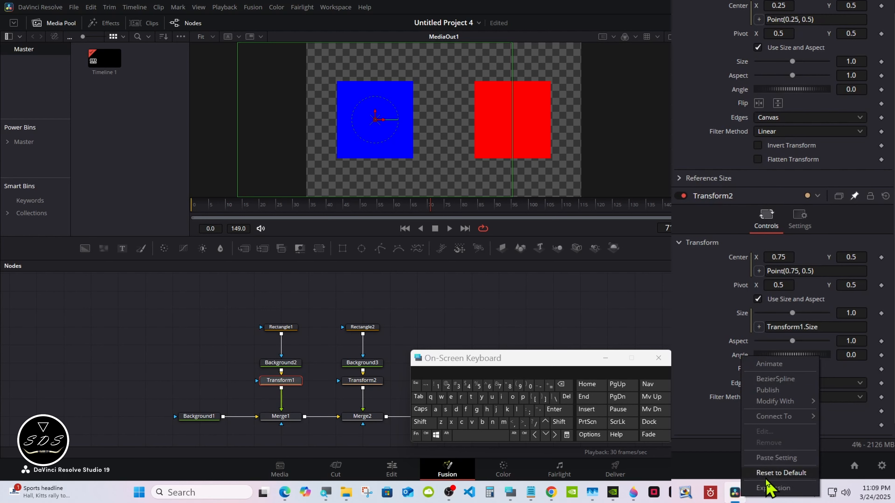
click(771, 490)
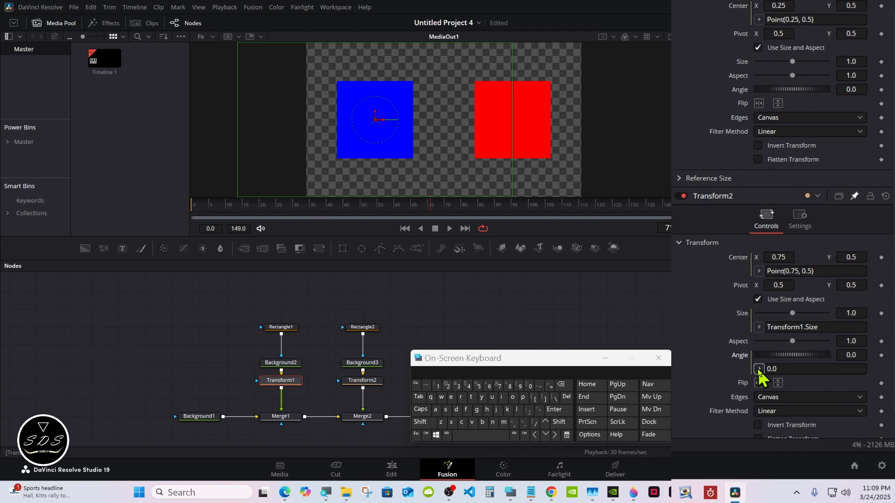
drag(758, 368, 783, 97)
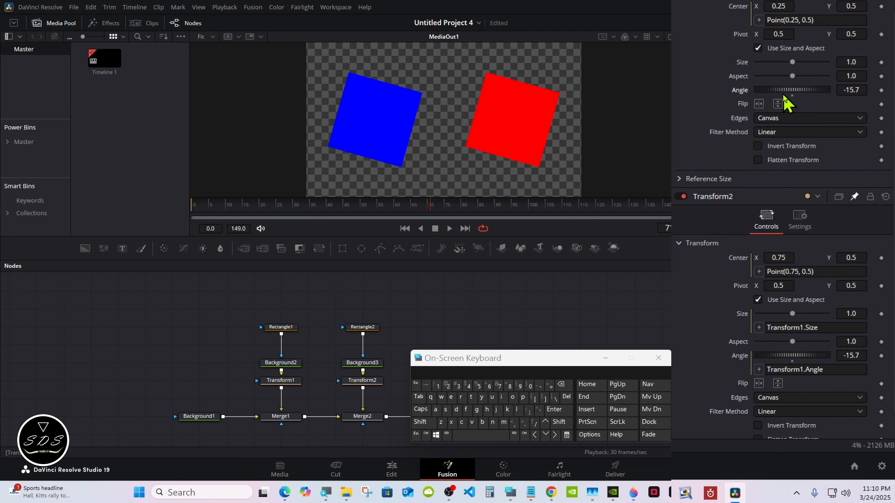
- Apply an animating modifier to Transform1's Angle and play back the composition to check both squares' rotation
right_click(743, 93)
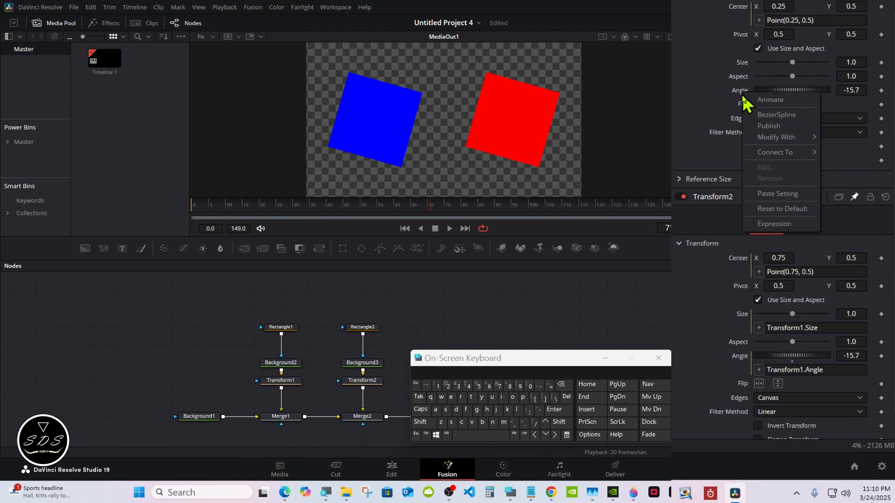
mouse_move(761, 136)
click(708, 139)
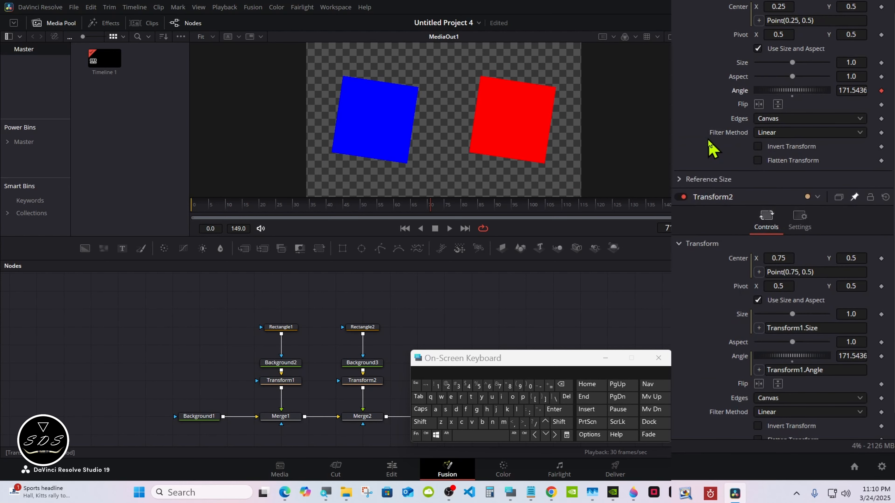
click(449, 228)
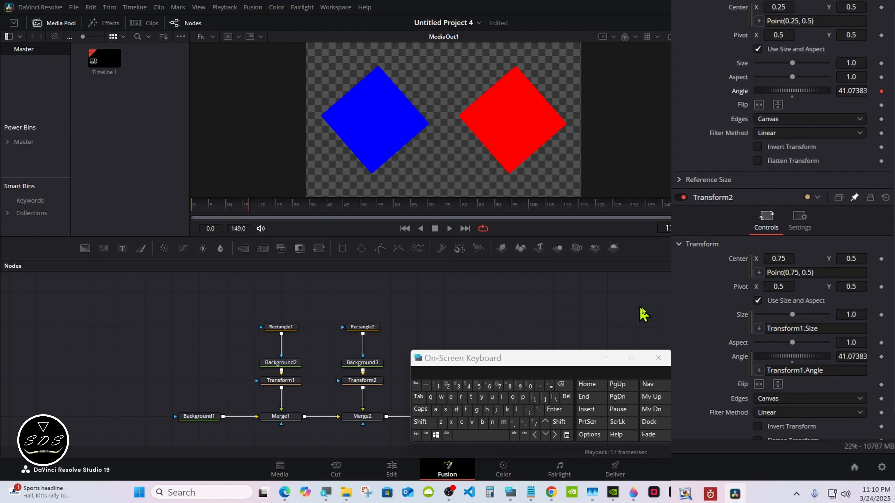
- Change Transform2's Angle expression to Transform1.Angle*-1 and play back the composition to check the counter-rotation
scroll(859, 300, down, 1)
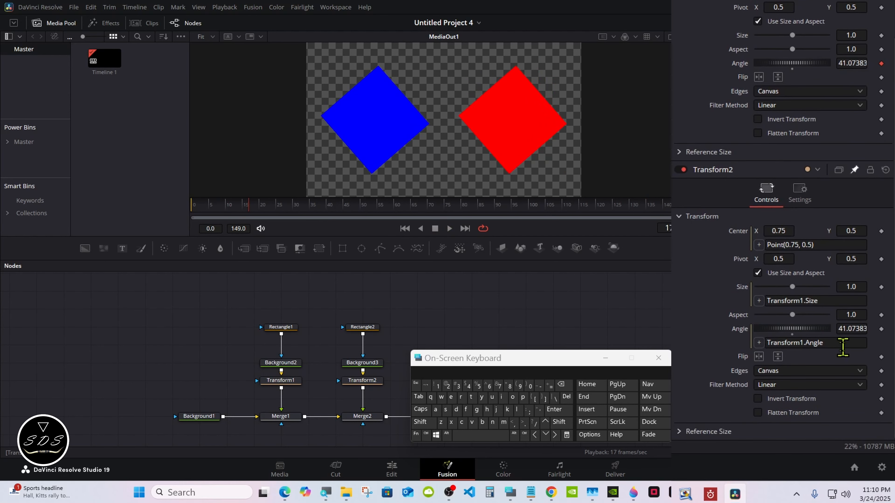
click(824, 343)
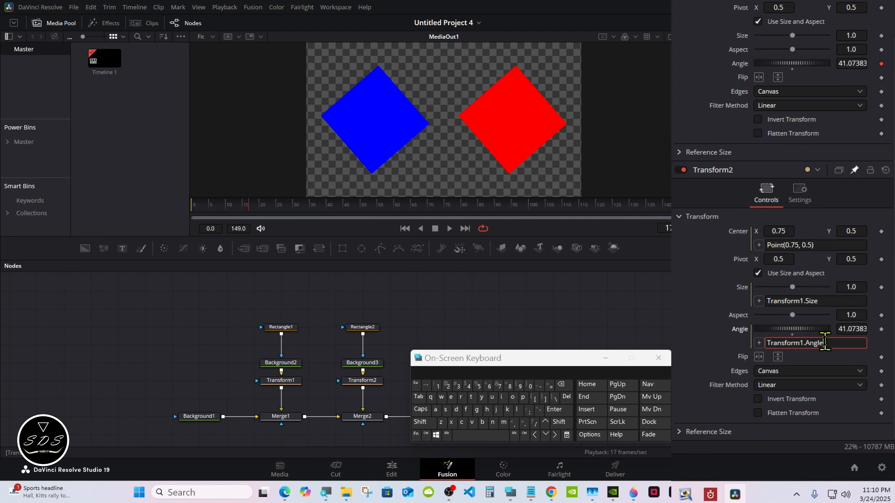
click(421, 421)
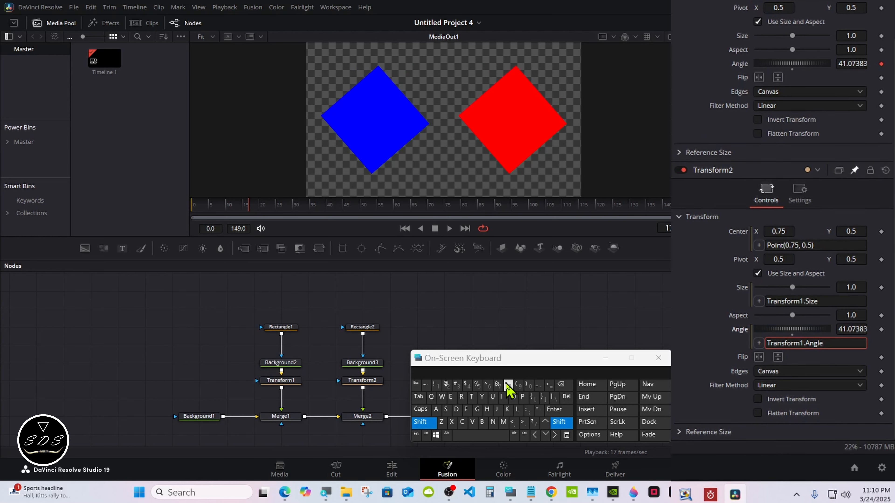
click(508, 385)
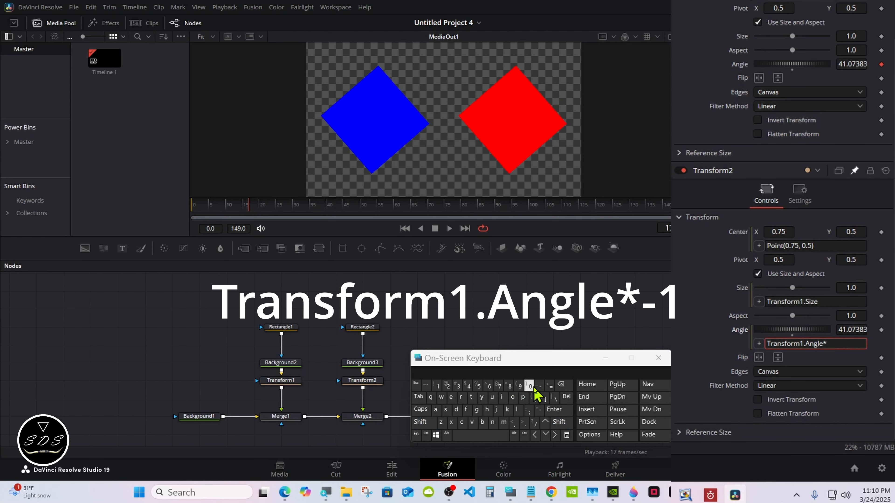
text(-)
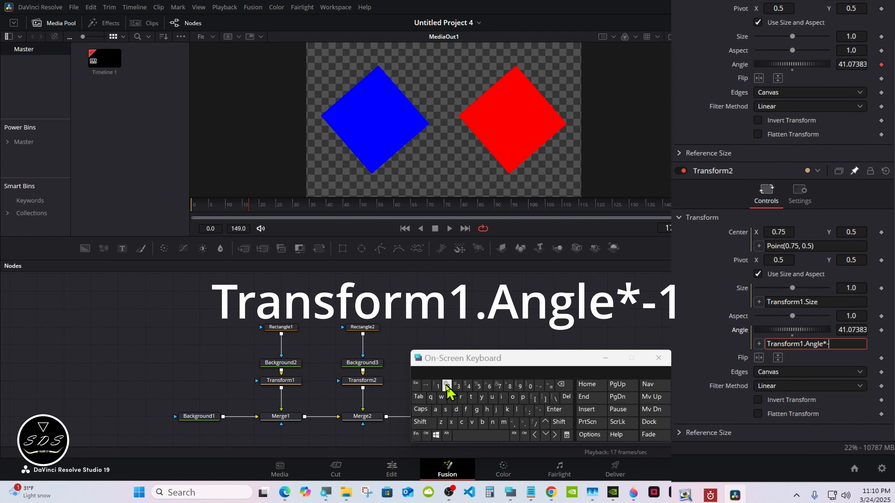
click(436, 385)
click(554, 409)
drag(221, 206, 519, 216)
click(449, 228)
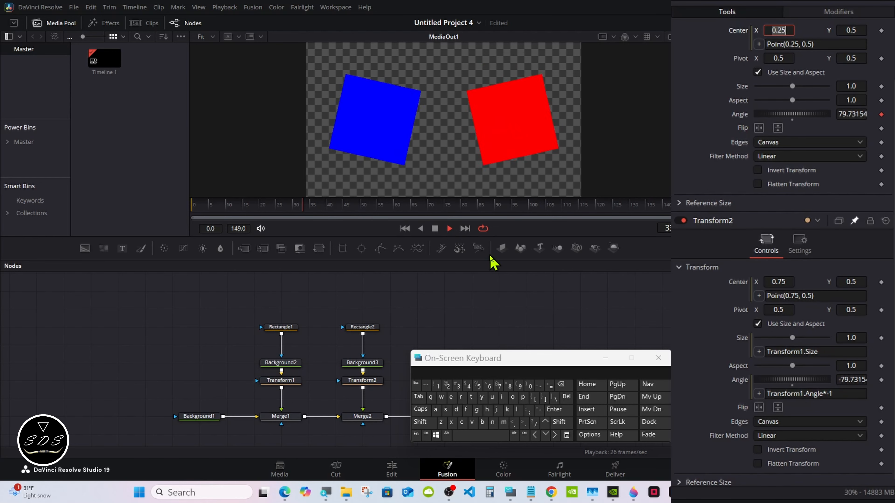
click(435, 229)
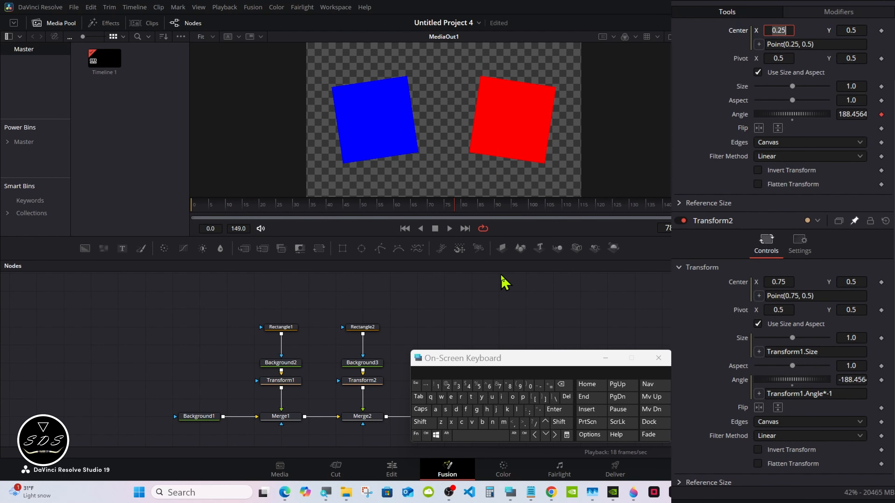
- Change Transform2's Size expression to Transform1.Size/2 and play back the composition to check the smaller square
click(362, 381)
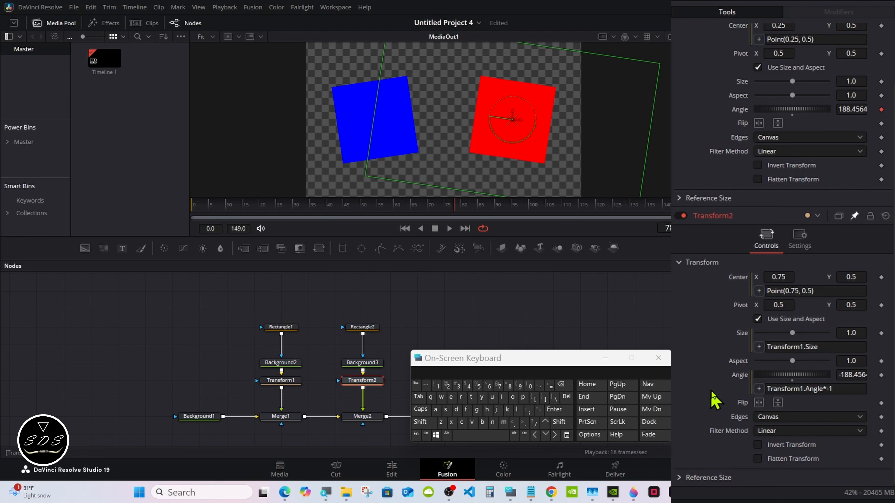
click(817, 347)
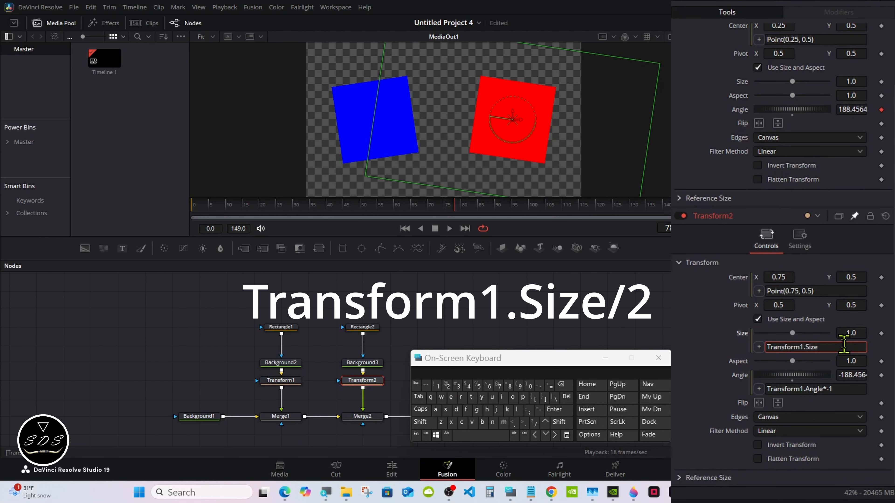
click(534, 423)
click(447, 386)
click(554, 409)
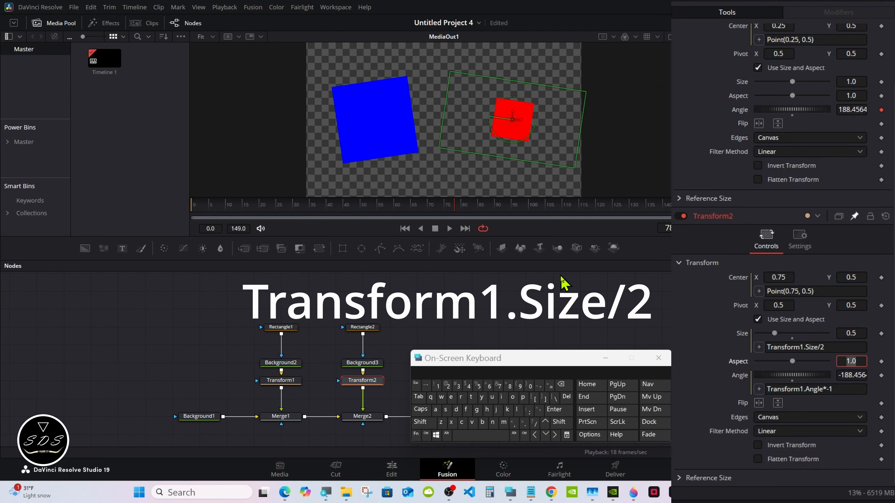
click(563, 282)
click(534, 286)
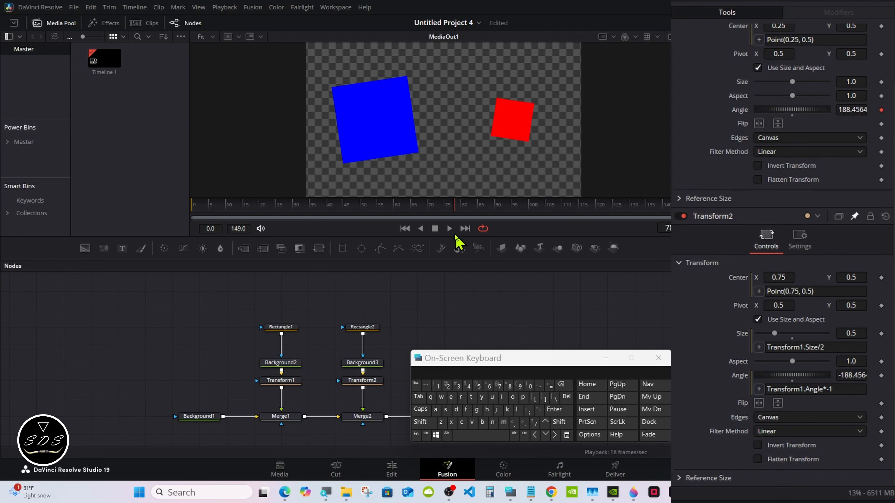
click(449, 228)
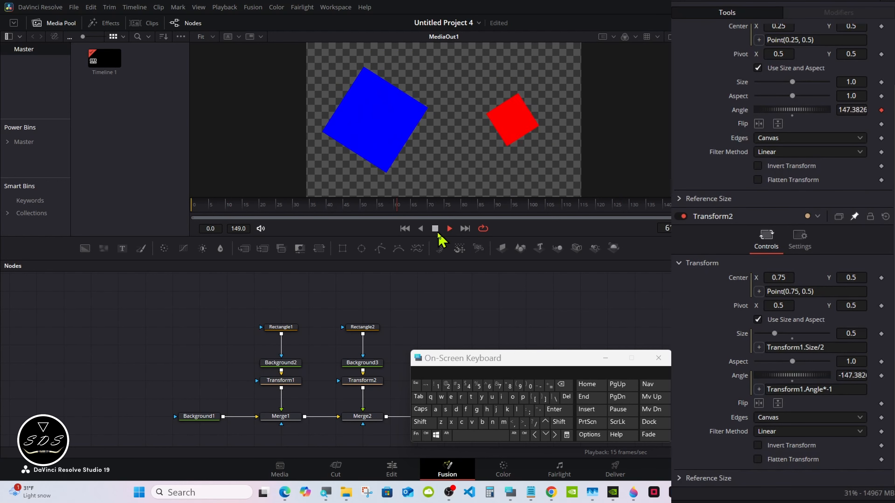
key(space)
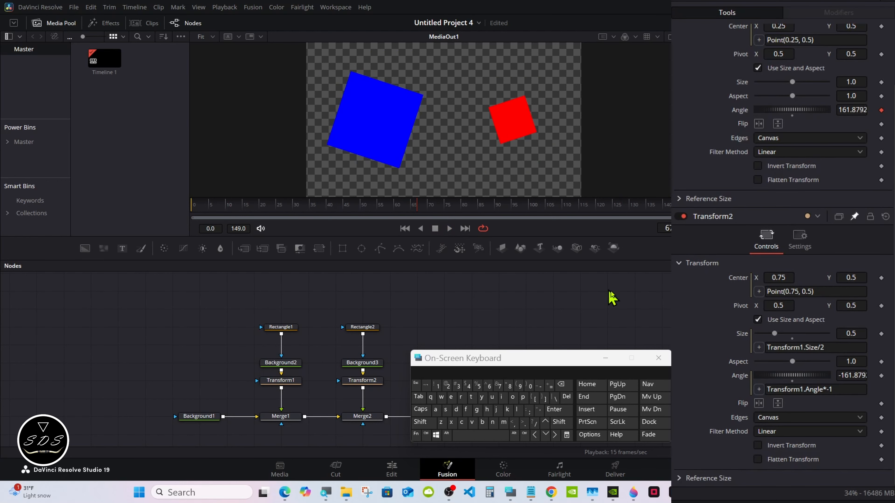
- Extend Transform2's Angle expression to Transform1.Angle*-1*2 and play the composition from the first frame
click(835, 387)
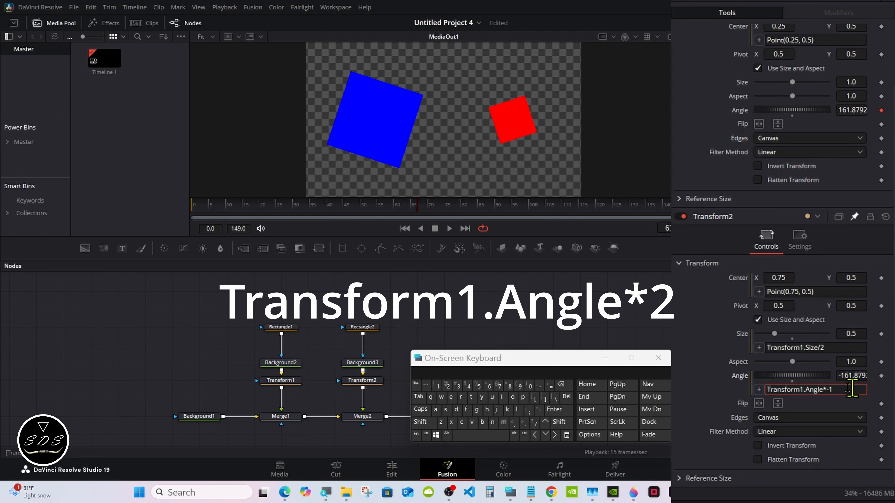
click(429, 422)
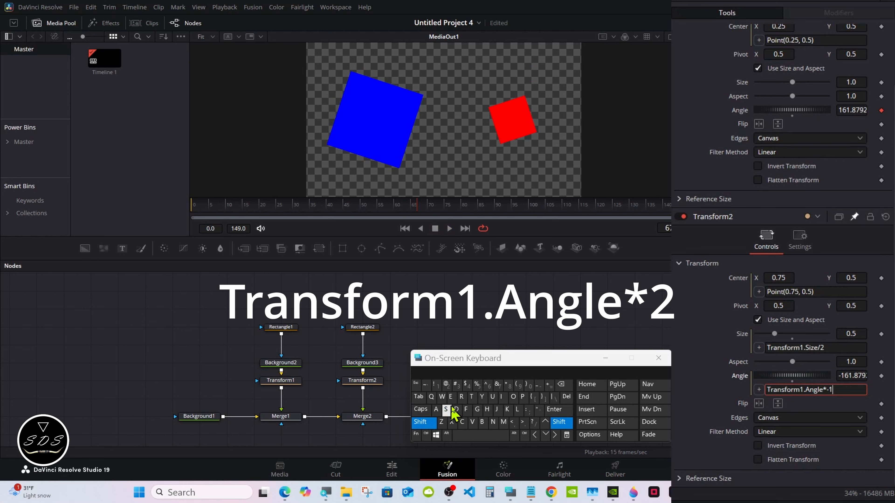
click(508, 385)
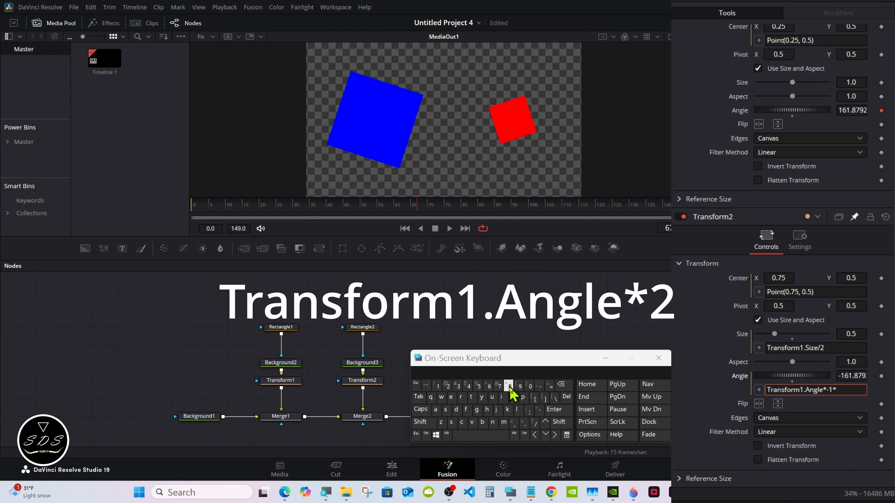
click(447, 385)
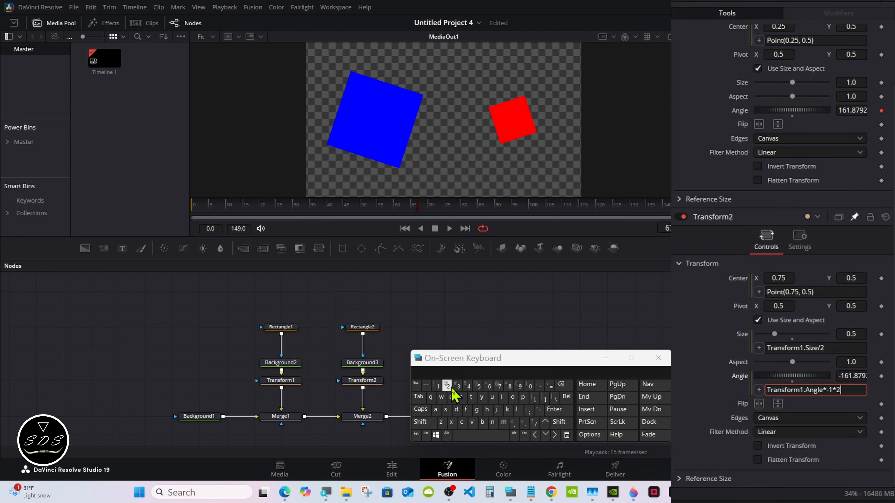
click(554, 409)
drag(323, 215, 194, 213)
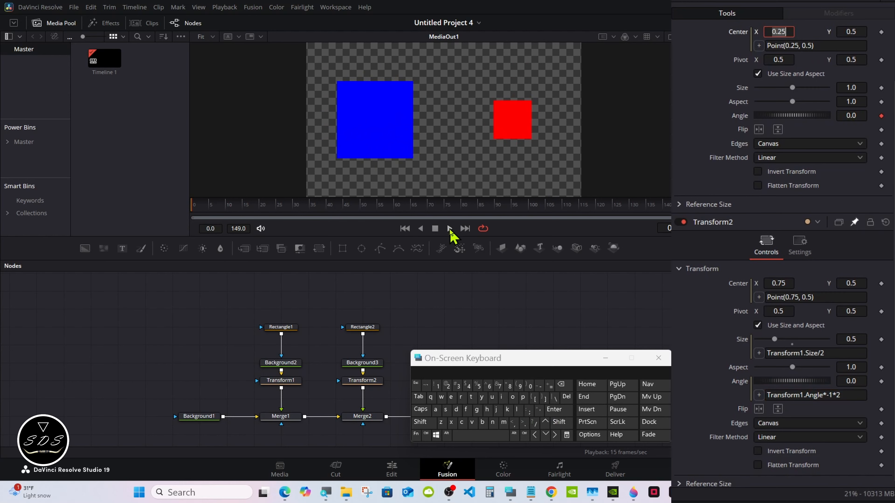
click(450, 228)
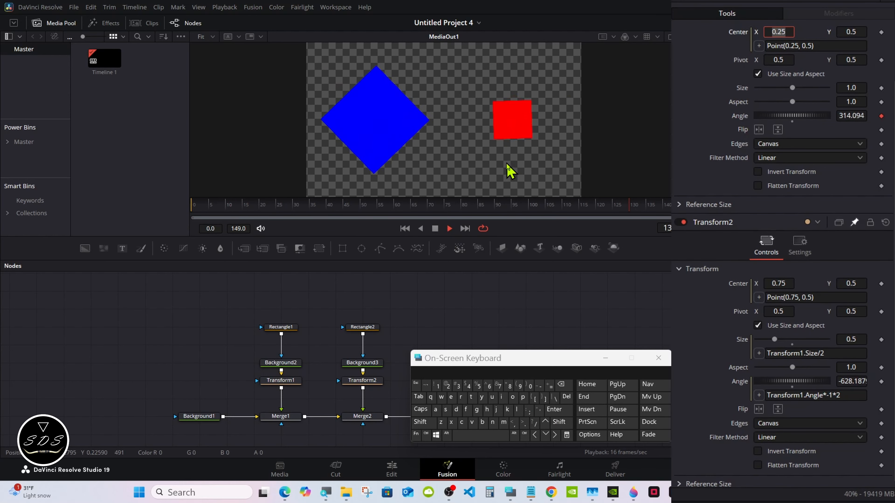
click(435, 229)
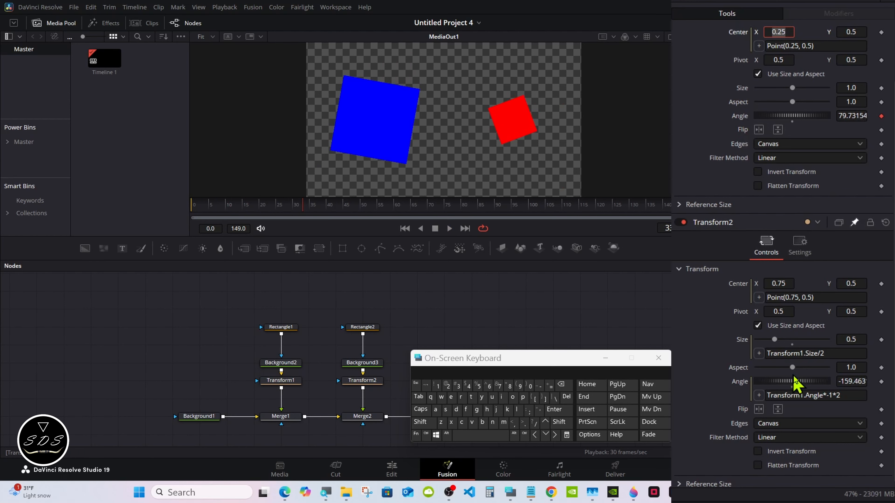
- Check the rotation at the last frame, change Transform2's Angle expression to Transform1.Angle*-1*4, and play back the composition
click(842, 395)
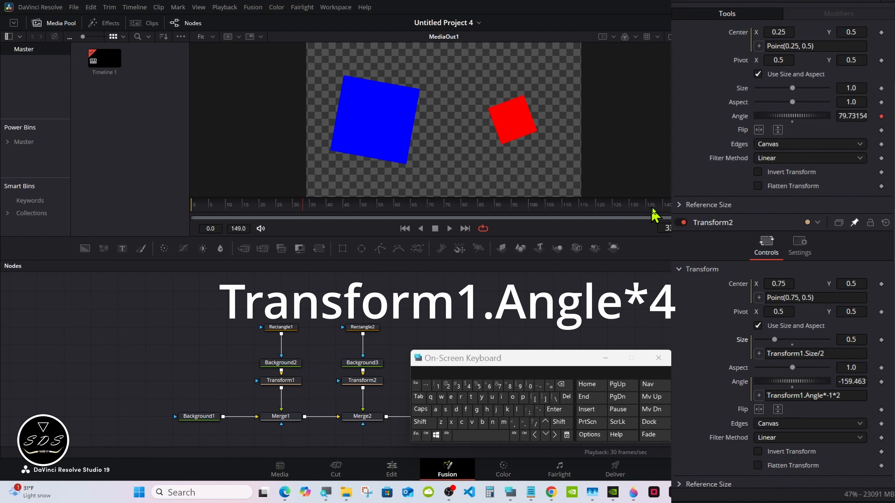
drag(651, 208, 674, 201)
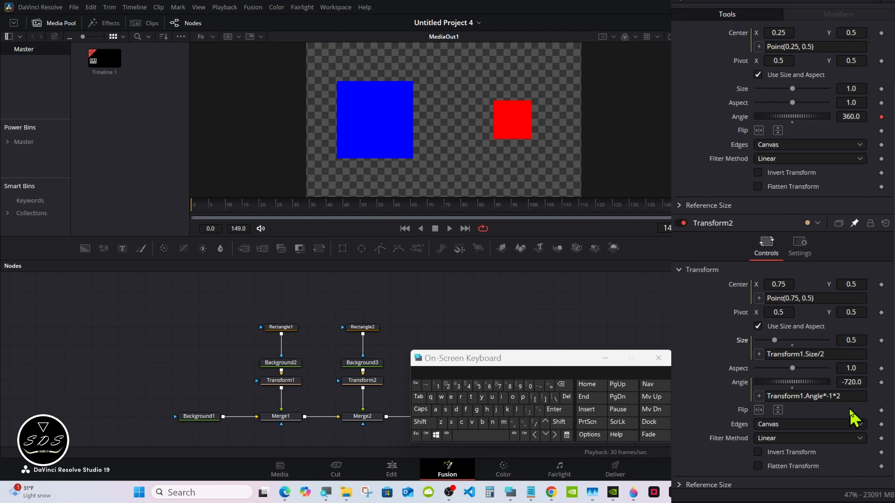
click(840, 396)
click(560, 384)
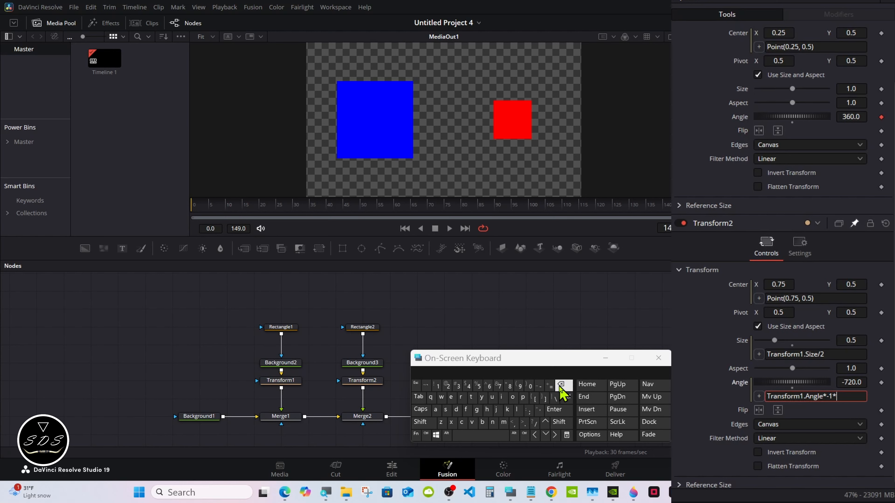
click(468, 386)
click(554, 409)
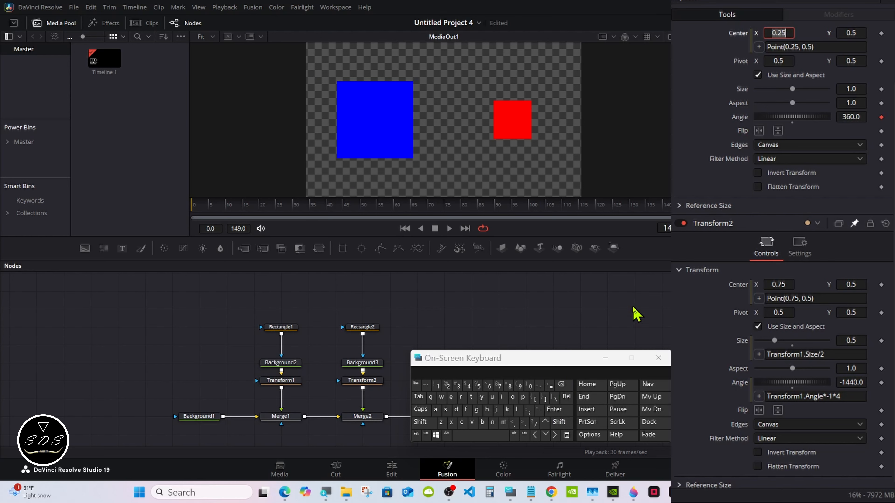
click(450, 229)
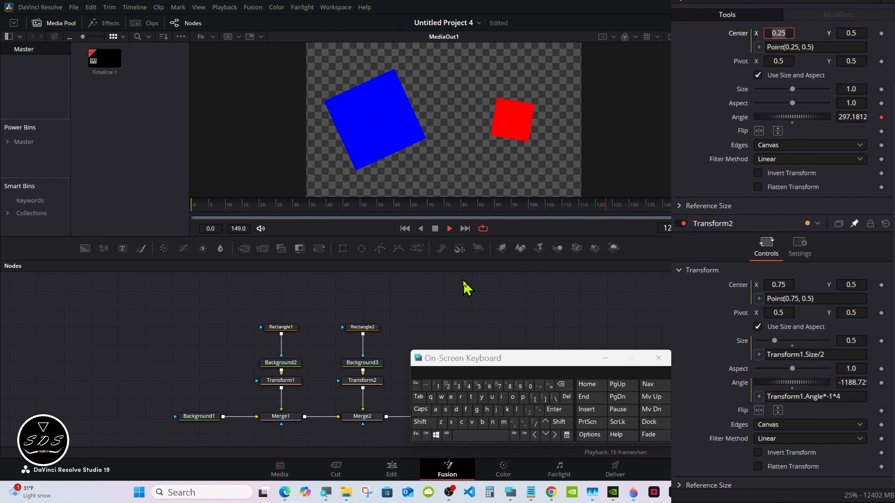
click(449, 228)
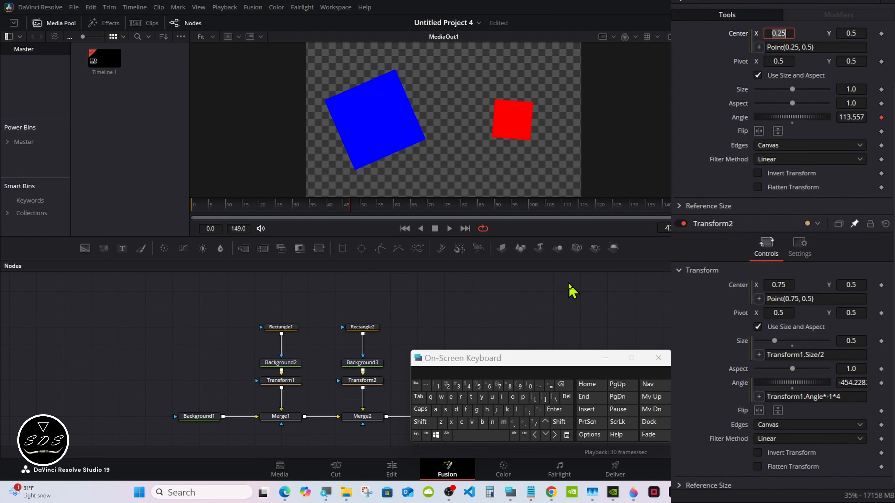
- Reduce Transform1's Size to 0.7 and change its Center expression to Point(0.25, 0.8)
drag(792, 90, 782, 90)
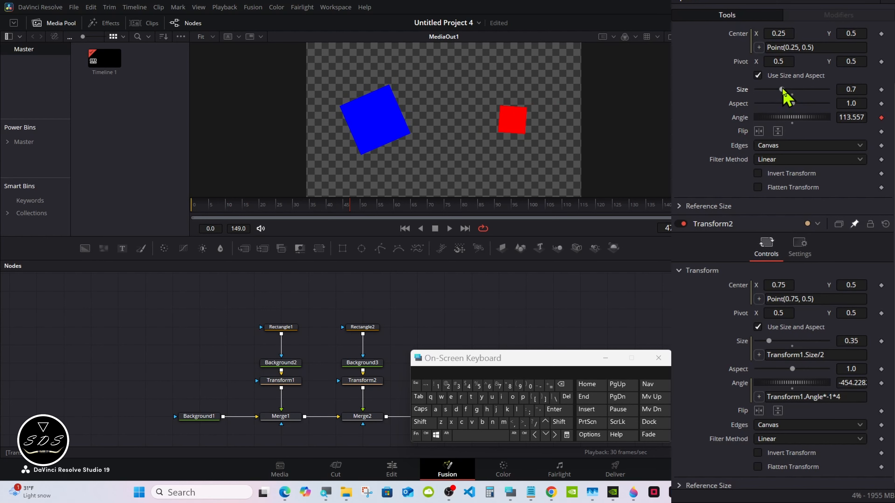
scroll(893, 168, up, 2)
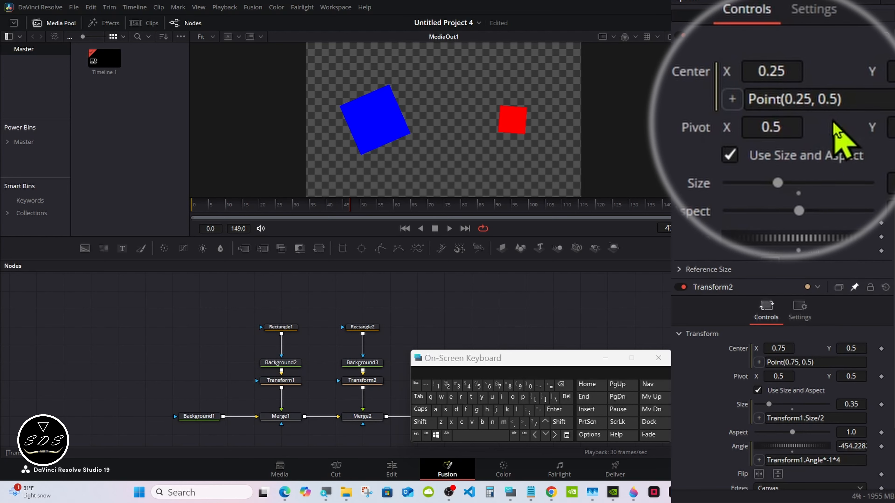
click(817, 101)
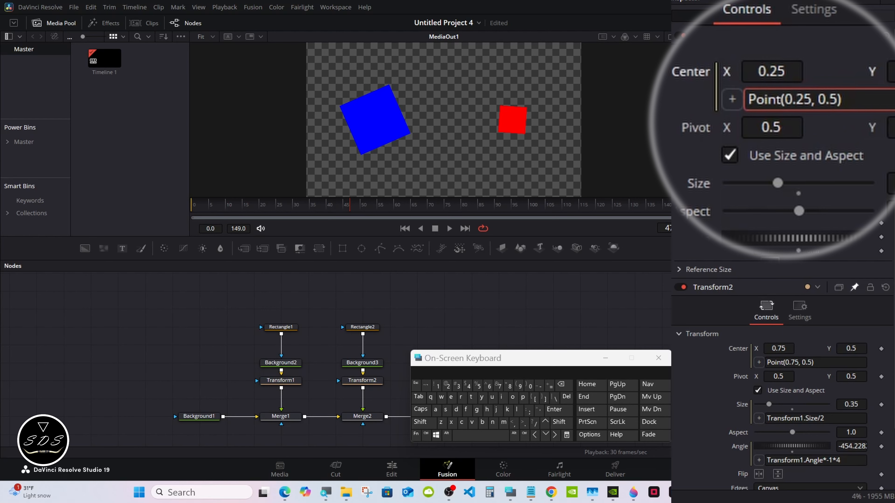
click(560, 384)
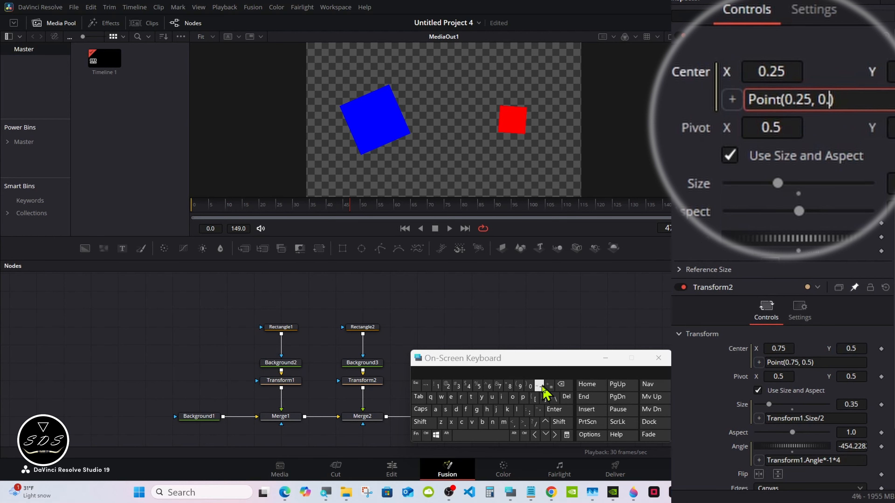
click(509, 386)
click(553, 410)
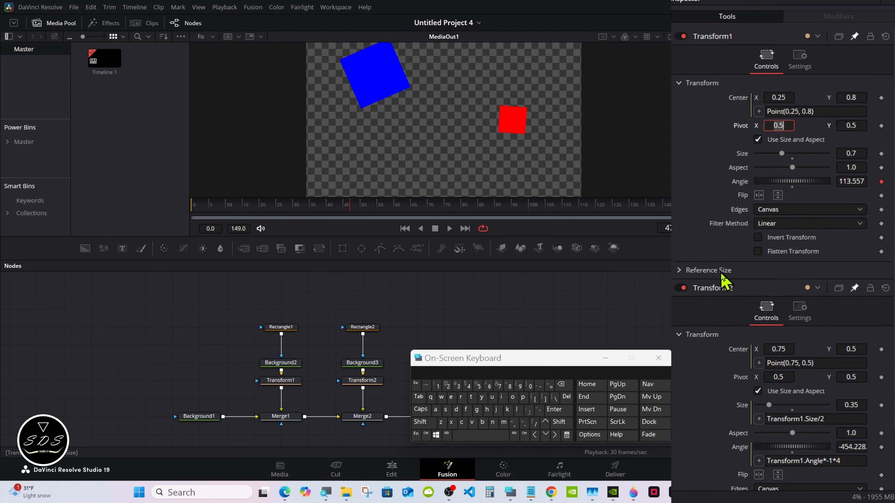
- Change Transform2's Center expression to Point(0.75, 0.2) and play back the composition
click(803, 363)
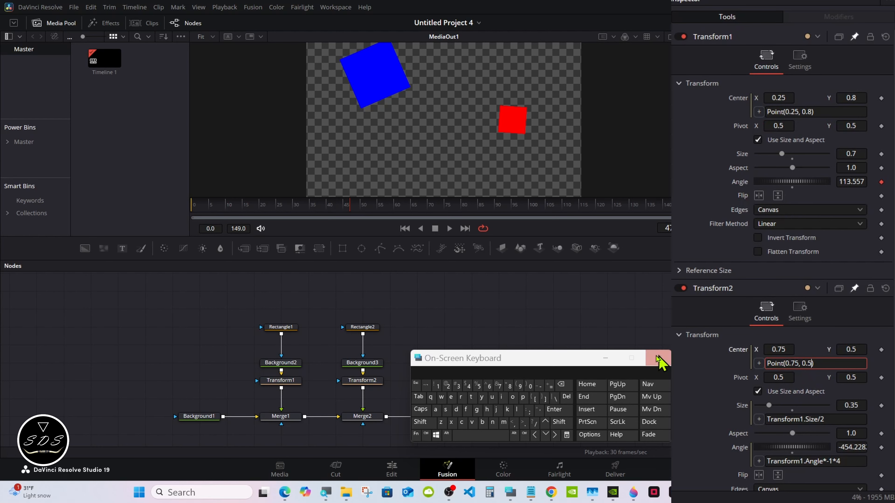
click(563, 386)
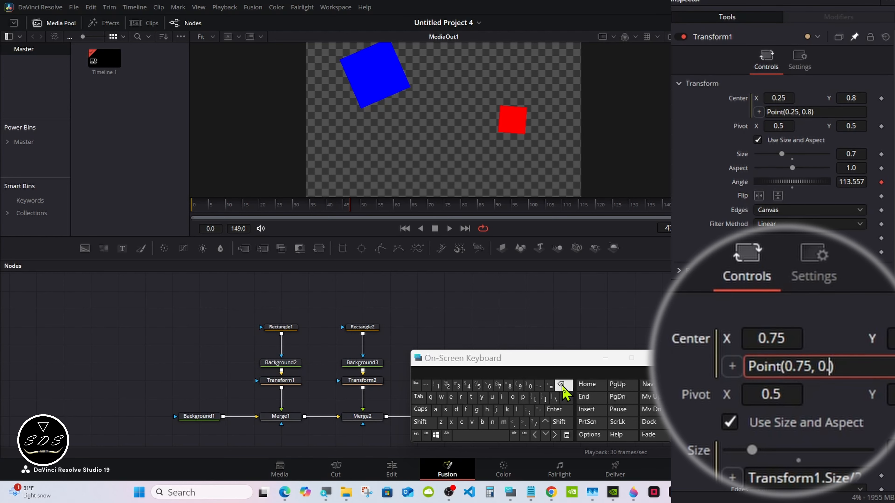
click(562, 386)
click(562, 386)
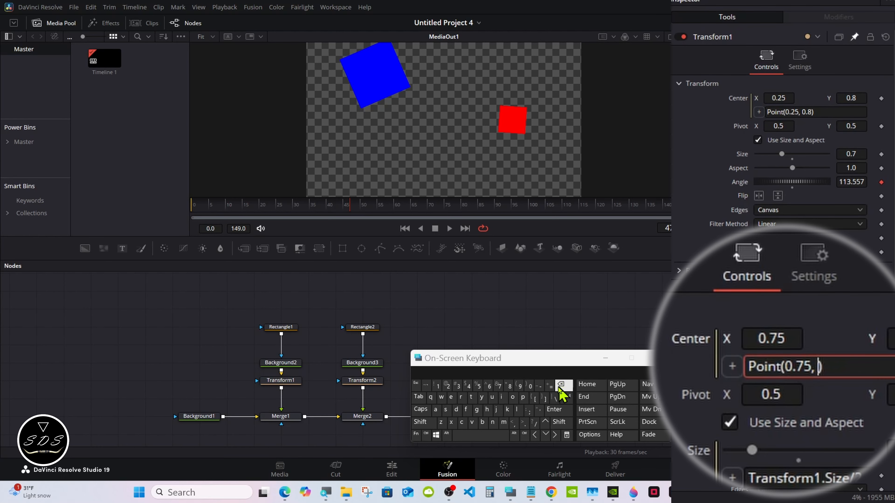
click(537, 387)
click(528, 388)
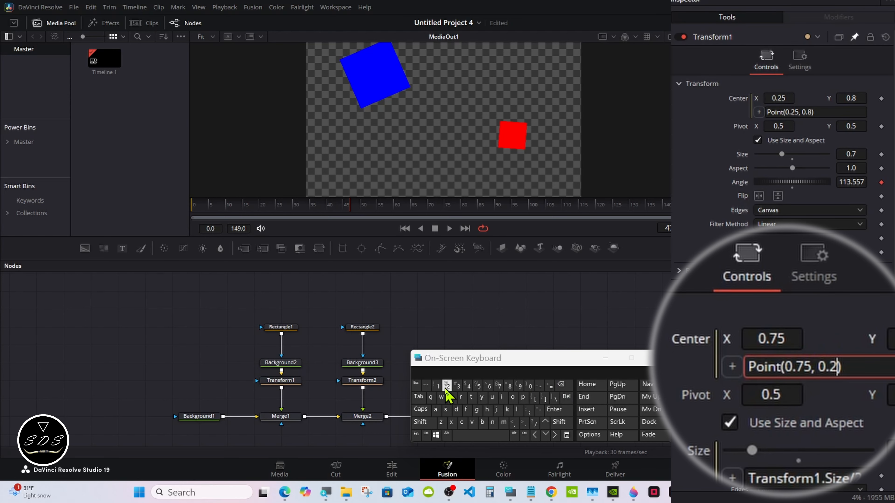
click(557, 411)
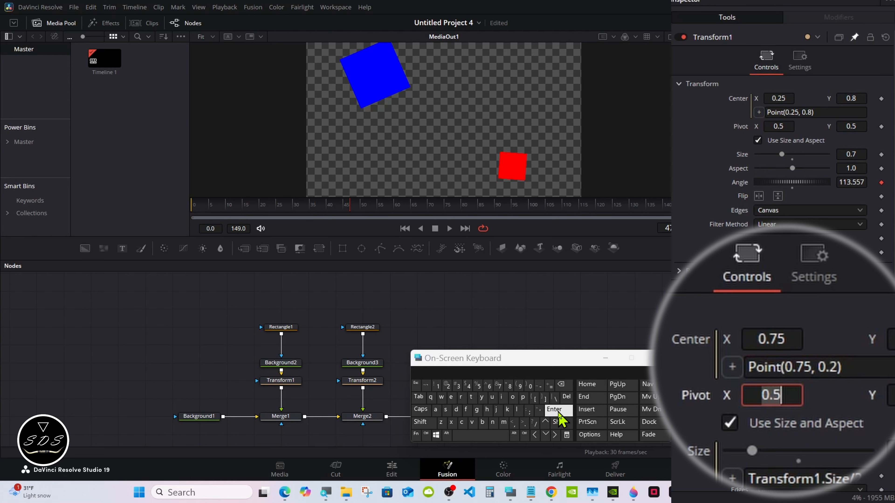
click(605, 358)
click(449, 229)
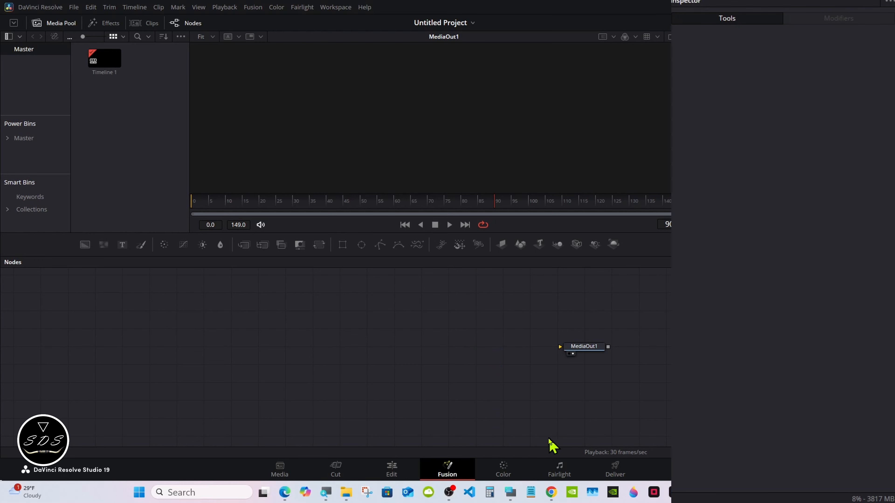
- Bring up the on-screen keyboard and add an sEllipse node to the empty Fusion composition
click(511, 493)
drag(598, 386, 630, 326)
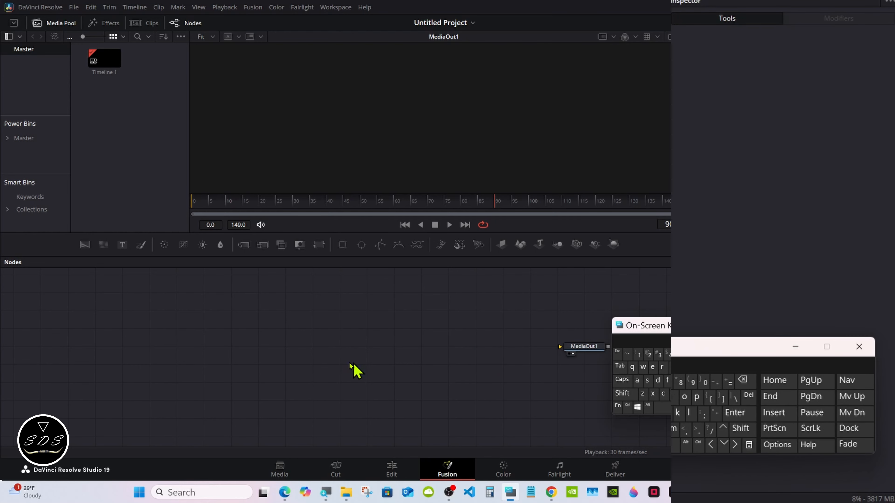
click(622, 393)
click(662, 407)
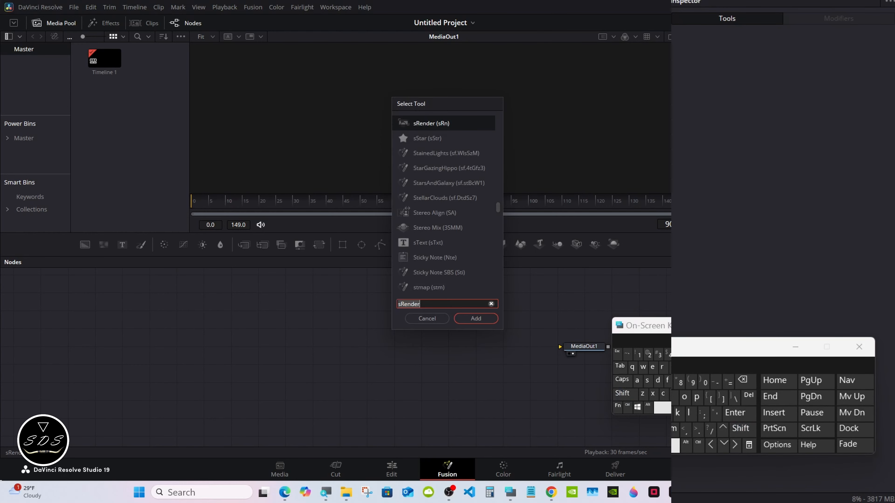
click(647, 381)
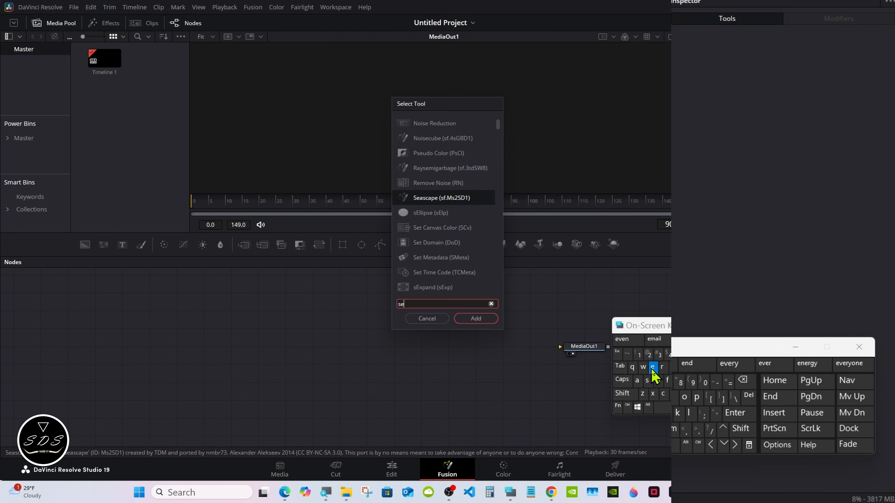
click(653, 367)
double_click(691, 413)
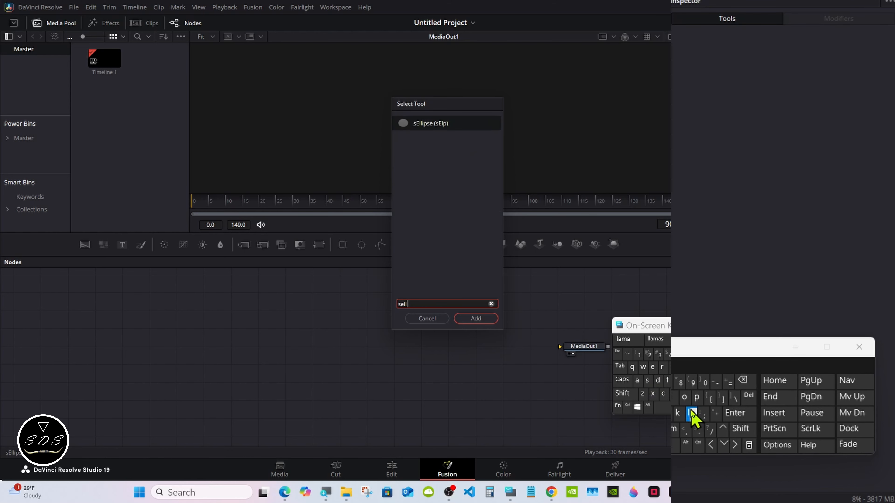
click(409, 127)
click(472, 318)
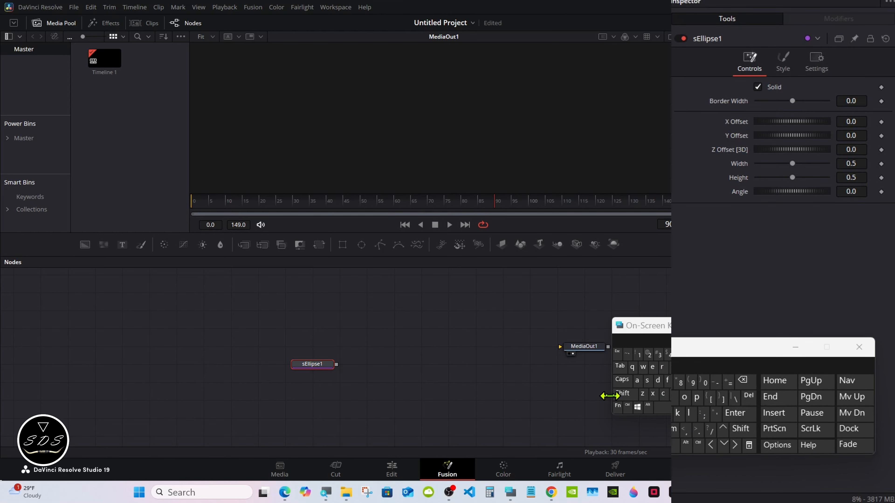
- Add an sGrid node after sEllipse1
click(622, 393)
click(662, 408)
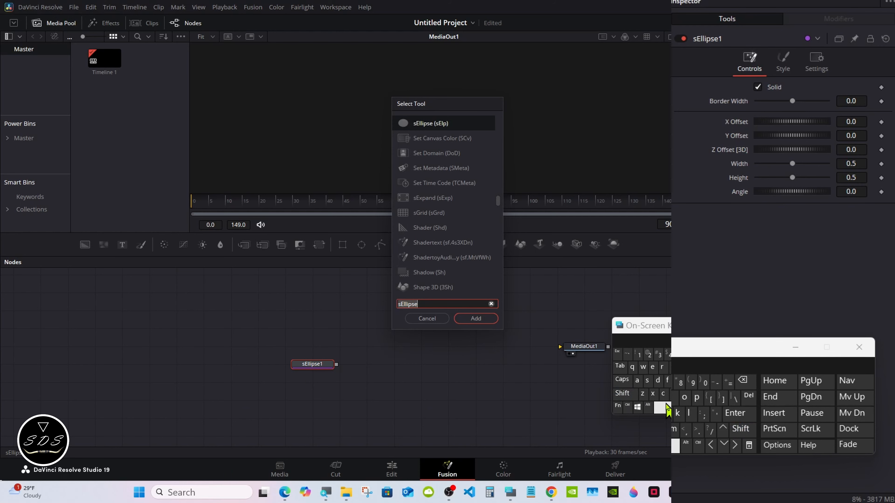
text(sgr)
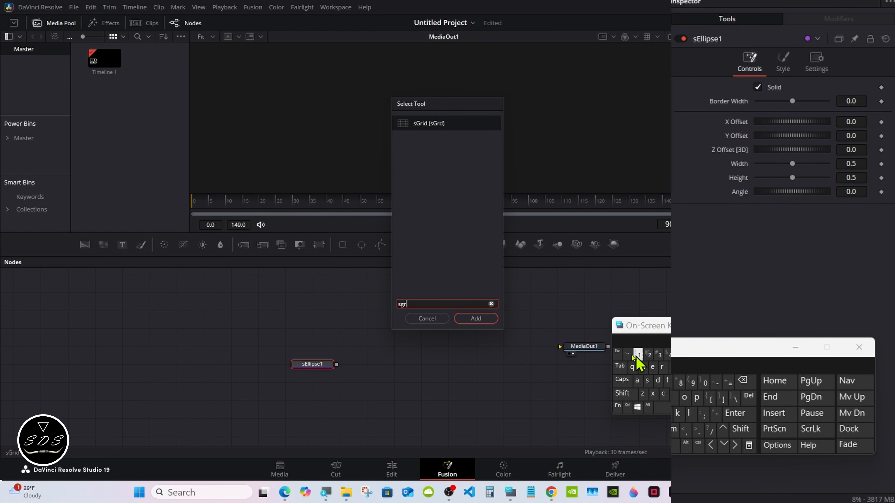
click(436, 135)
click(465, 319)
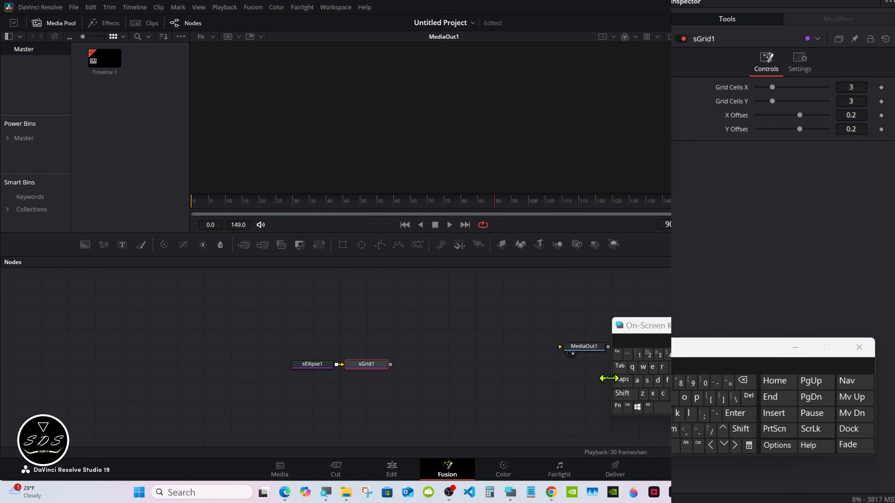
- Add an sRender node after sGrid1 and connect its output to MediaOut1
click(622, 393)
click(662, 408)
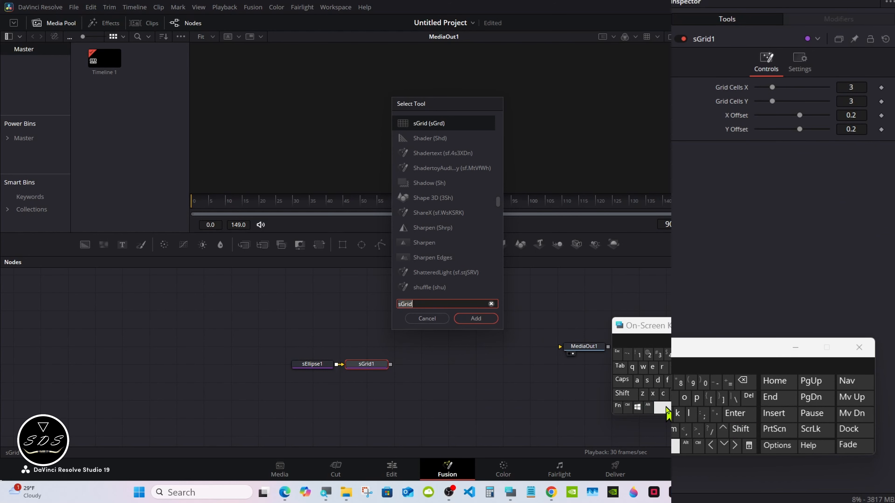
text(sre)
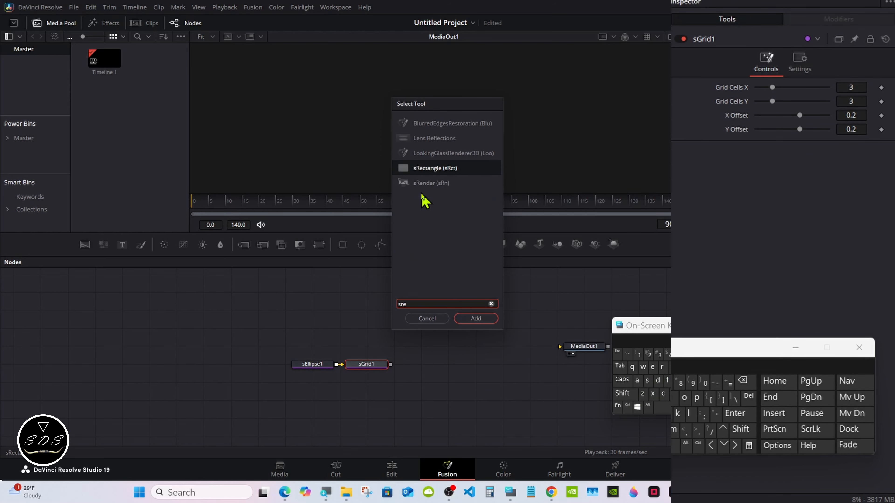
click(428, 183)
click(464, 319)
drag(444, 365, 571, 348)
- Arrange sEllipse1, sGrid1, sRender1 and MediaOut1 in one spaced-out row in the node graph
drag(574, 349, 578, 369)
drag(419, 367, 525, 367)
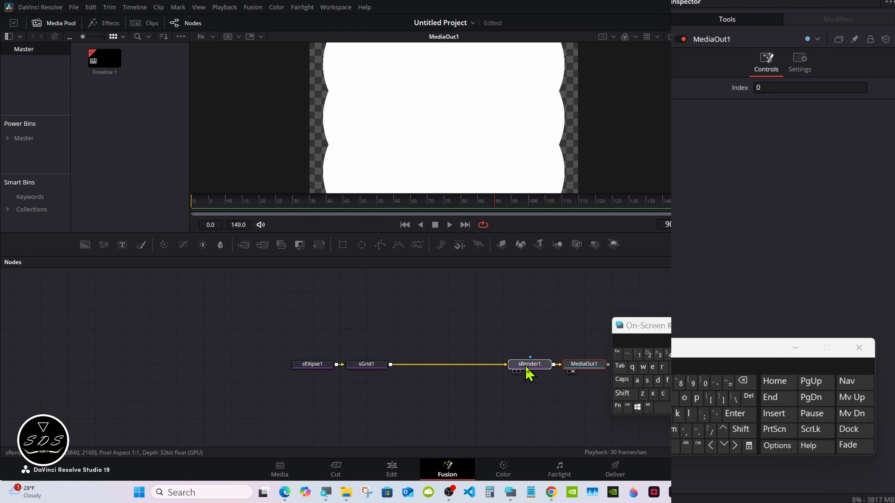
click(526, 367)
drag(364, 366, 420, 366)
drag(310, 365, 282, 366)
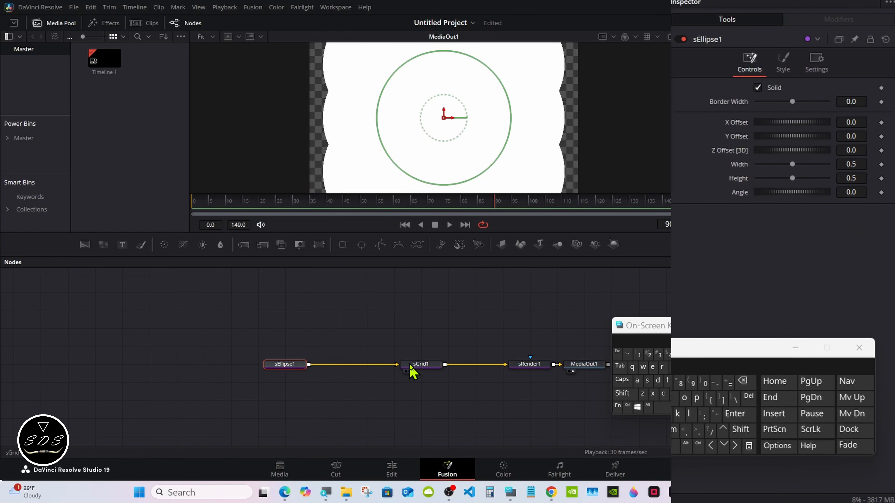
drag(423, 366, 396, 366)
- Add an expression to sEllipse1's Width that links it to the ellipse's Height
click(292, 365)
drag(676, 356, 595, 378)
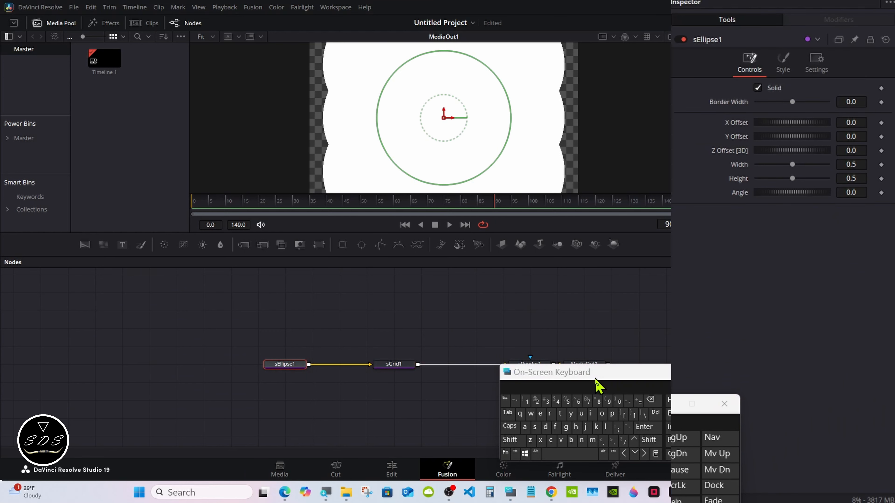
right_click(747, 169)
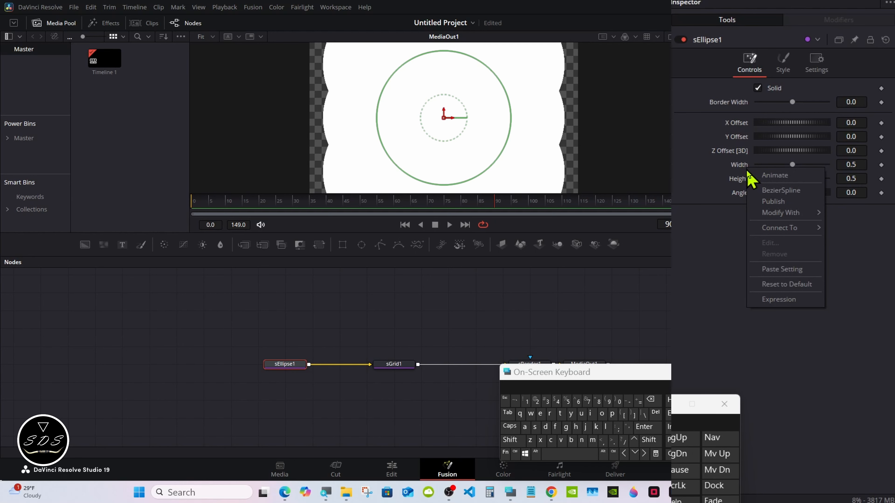
click(772, 299)
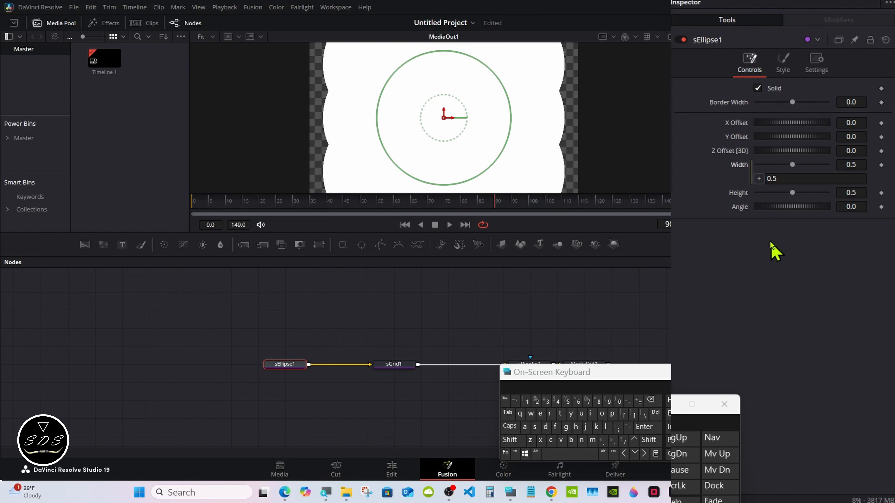
mouse_move(758, 179)
mouse_down()
mouse_move(741, 194)
mouse_move(762, 193)
mouse_up()
- Set sEllipse1's Height to 0.08
click(849, 193)
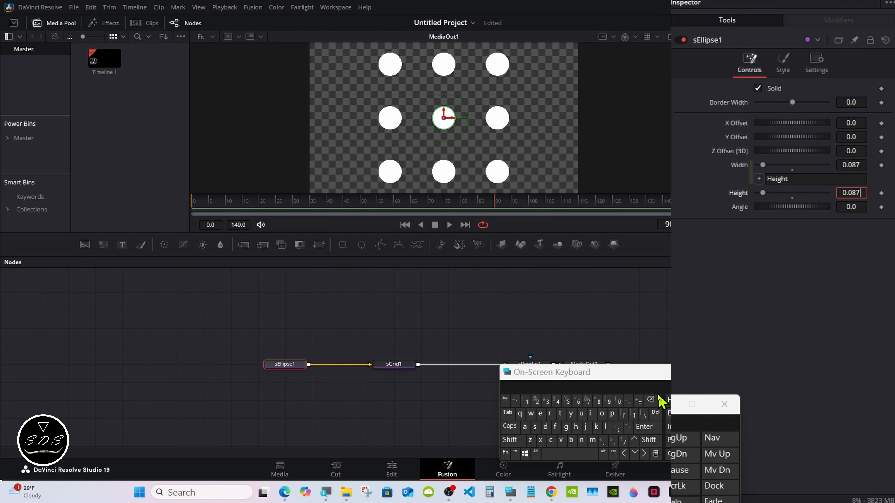
click(650, 399)
click(644, 426)
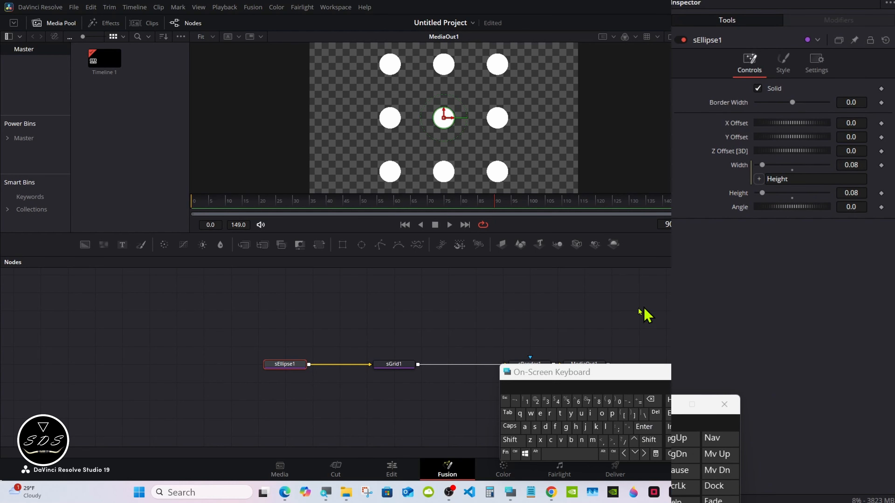
- Add an expression to sGrid1's Grid Cells X and set it to 1/XOffset
click(401, 365)
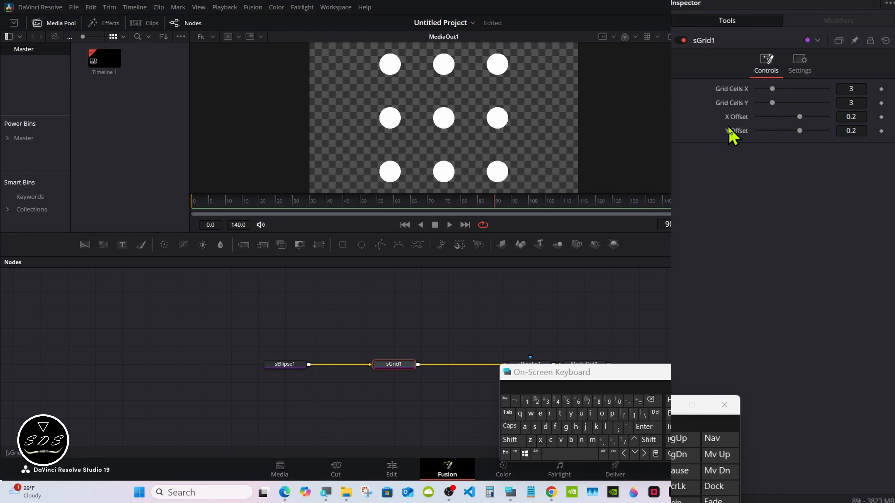
right_click(731, 92)
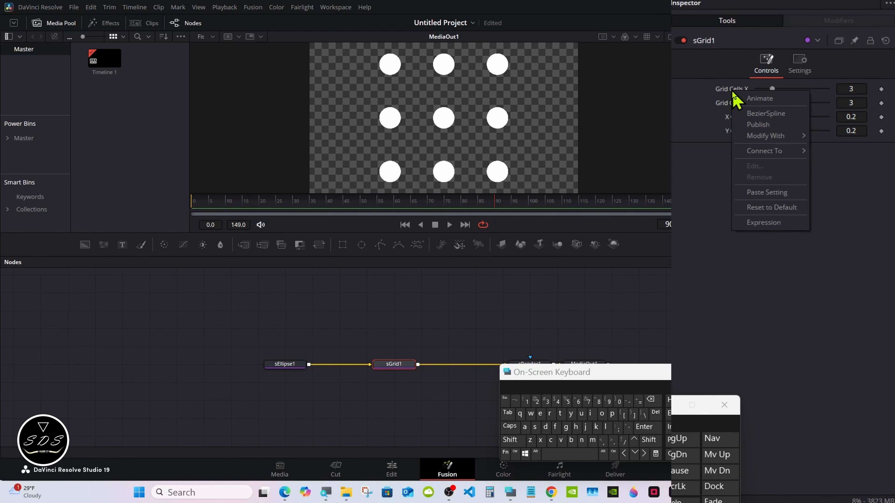
click(753, 223)
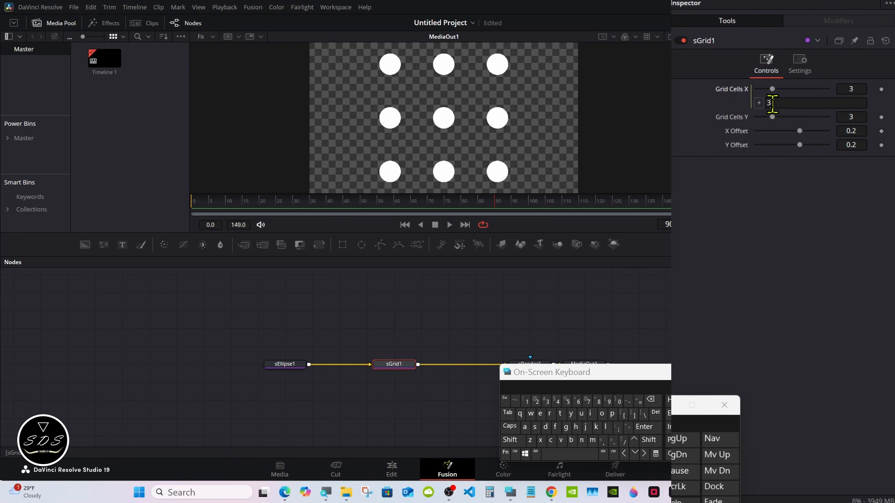
click(771, 103)
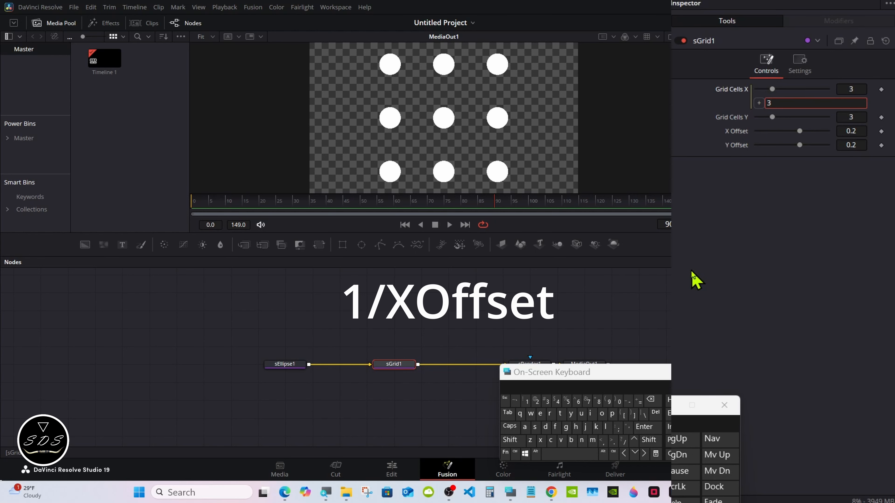
click(650, 400)
click(527, 400)
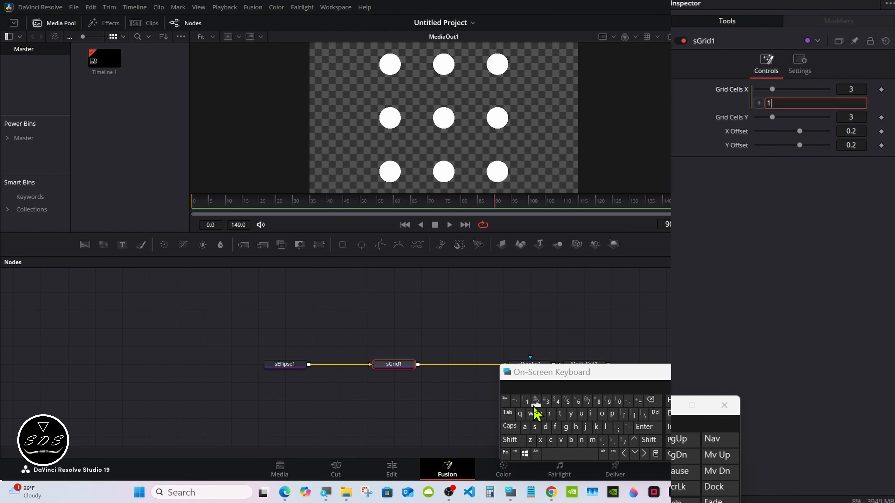
click(622, 440)
click(512, 441)
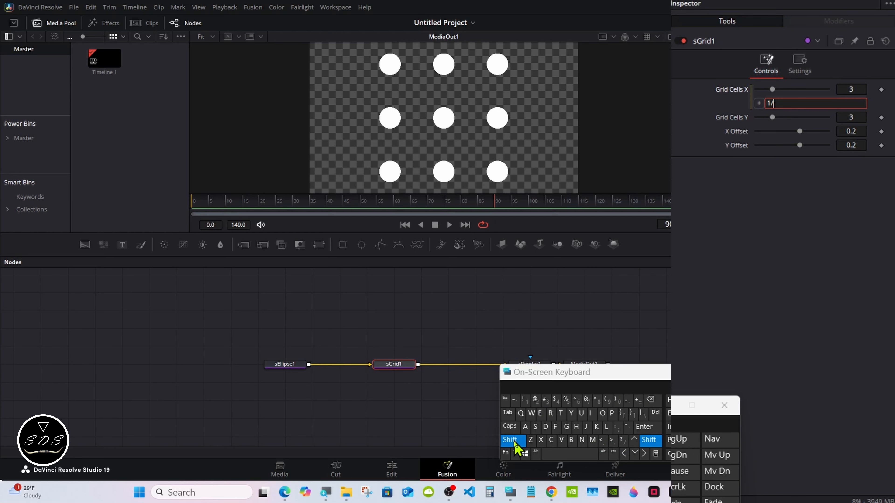
click(540, 440)
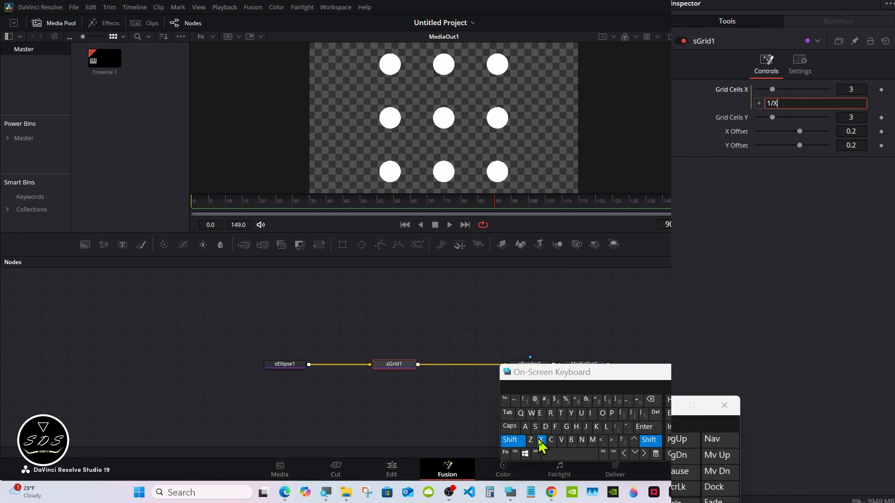
click(512, 440)
click(602, 413)
click(555, 426)
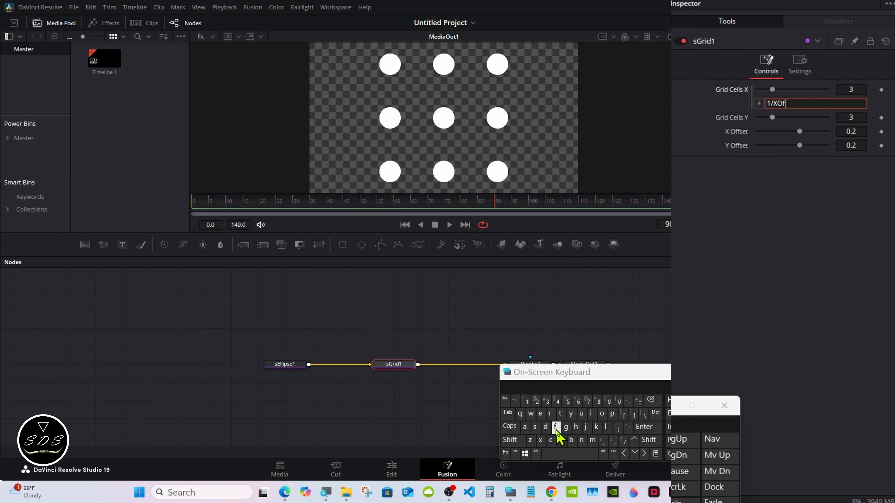
click(555, 426)
click(535, 426)
click(540, 413)
click(560, 413)
click(644, 426)
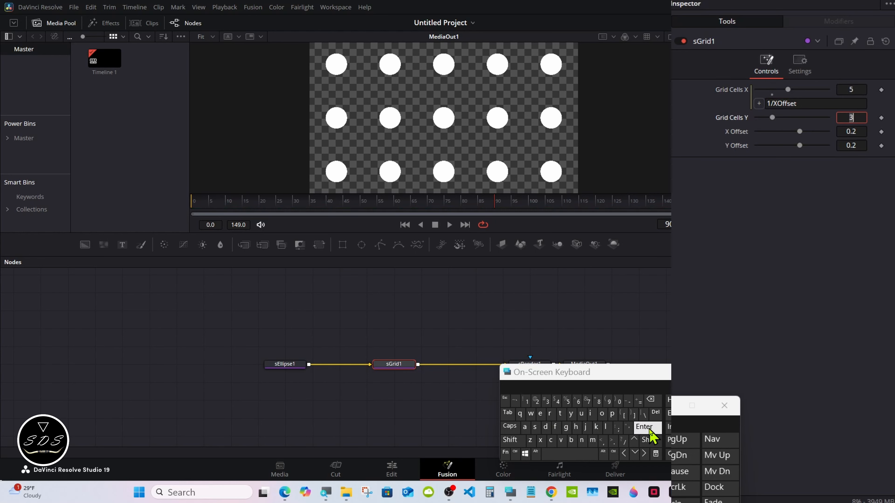
- Add an expression to sGrid1's Grid Cells Y and set it to 1/YOffset
right_click(736, 119)
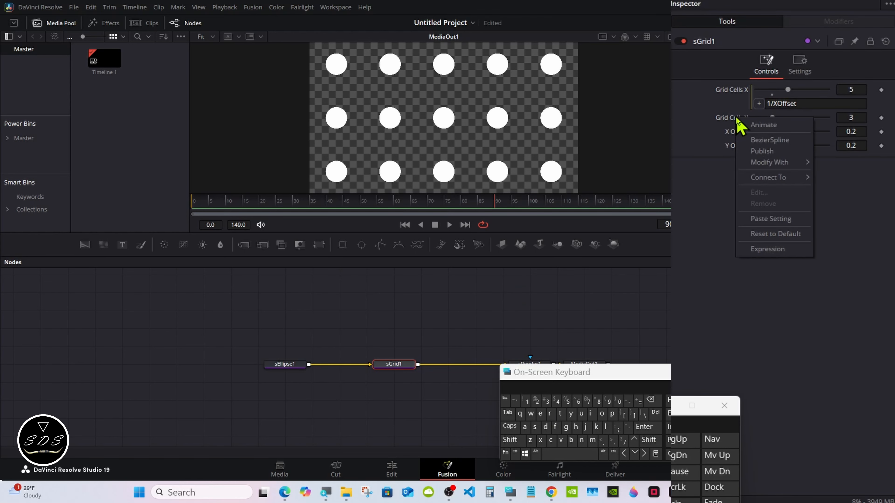
click(764, 250)
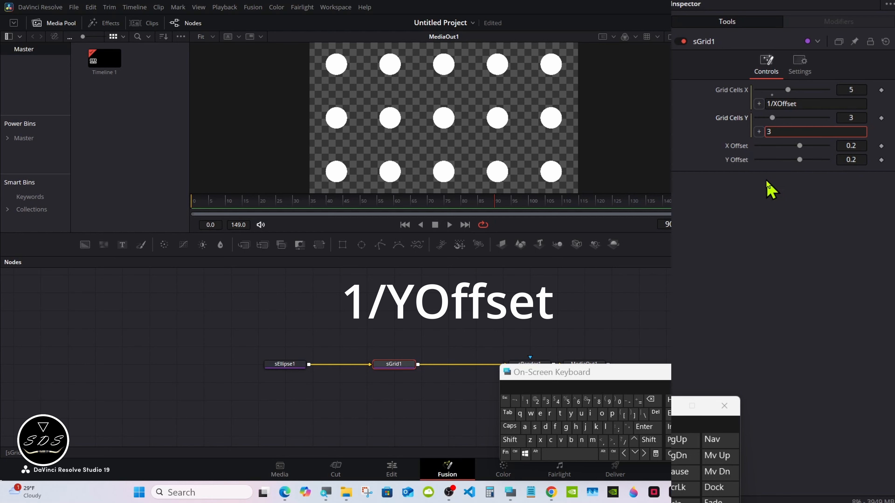
click(650, 399)
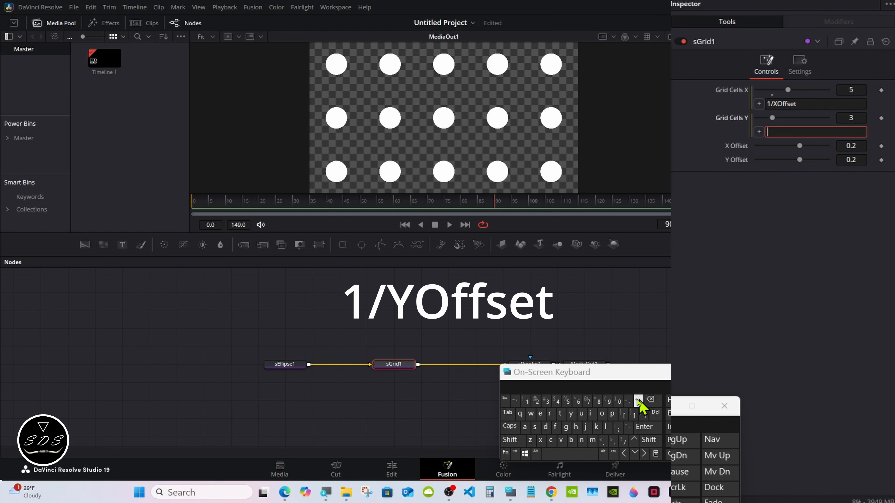
click(525, 402)
click(623, 440)
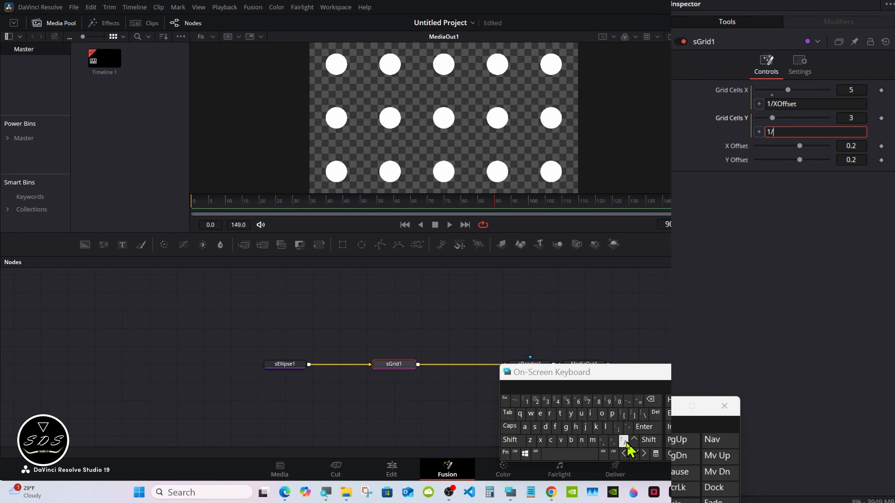
click(512, 440)
click(571, 414)
click(518, 440)
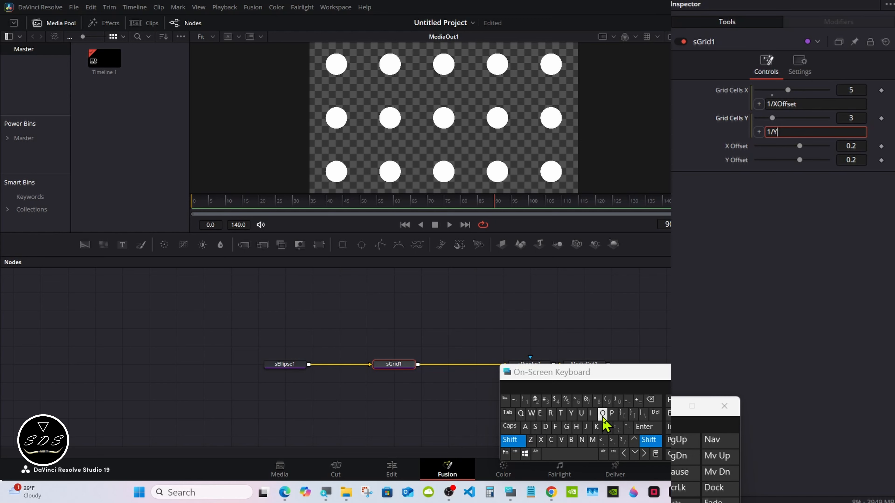
click(602, 414)
click(554, 427)
click(554, 427)
click(535, 426)
click(540, 413)
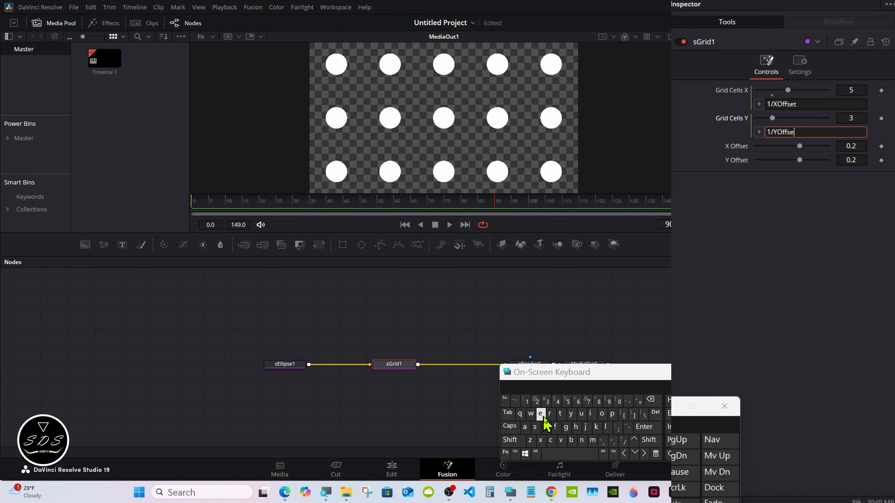
click(559, 413)
click(646, 427)
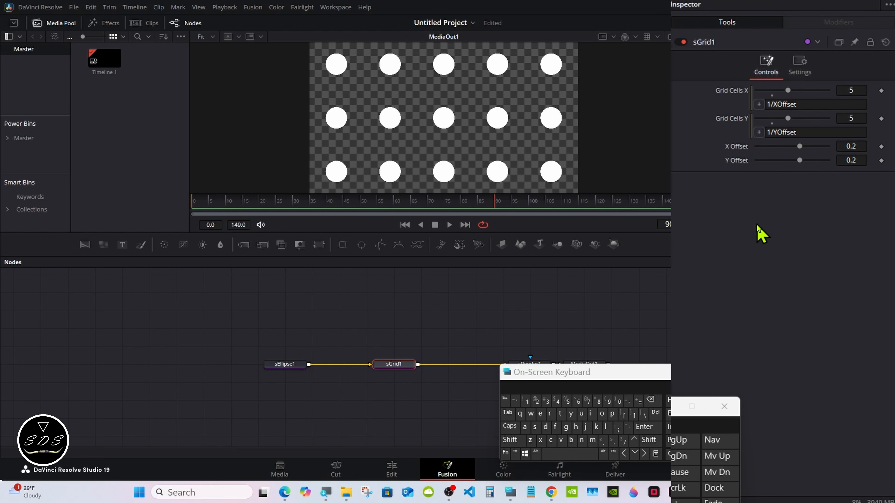
- Add an expression to sGrid1's X Offset and set it to sEllipse1.Width
click(271, 366)
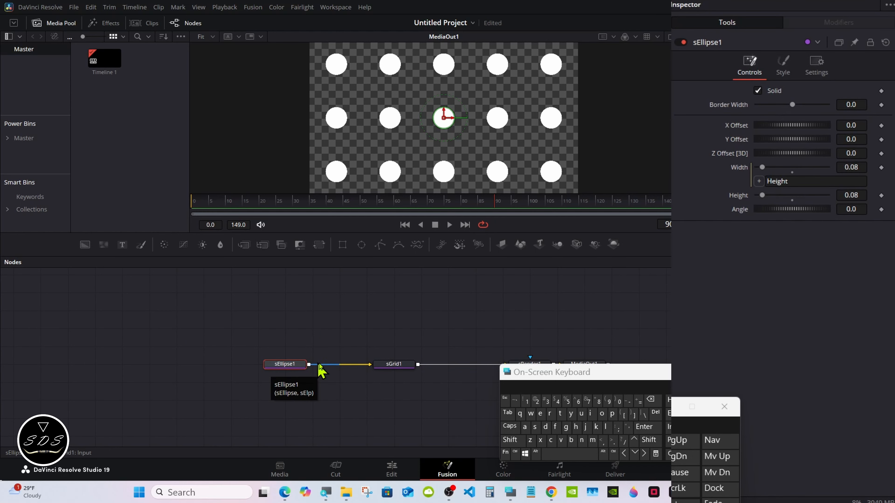
click(391, 367)
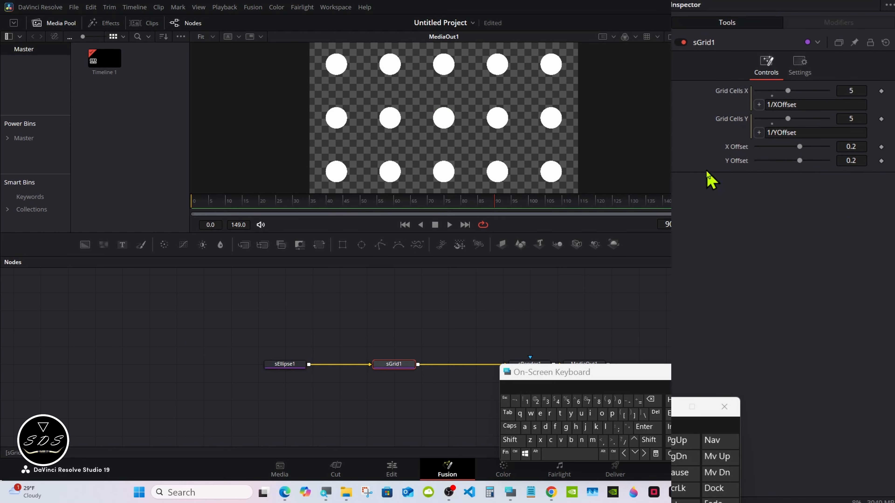
right_click(738, 148)
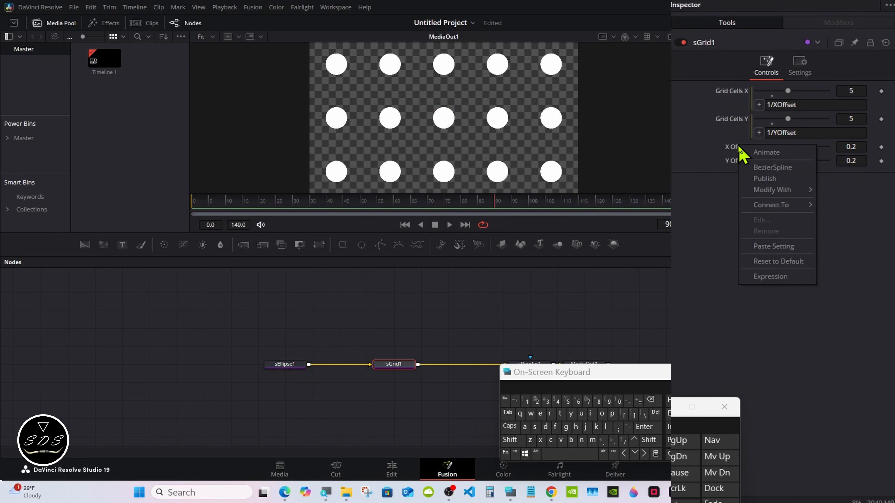
click(762, 279)
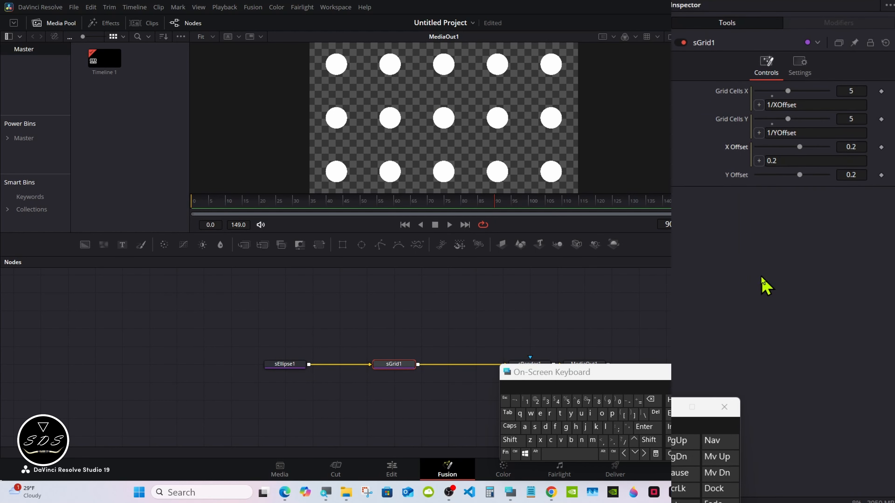
click(775, 160)
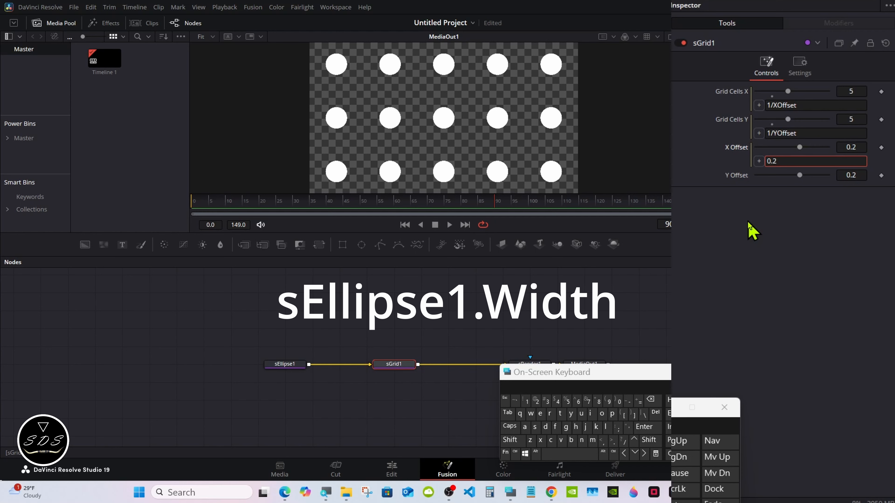
click(650, 399)
click(650, 399)
click(650, 399)
click(535, 426)
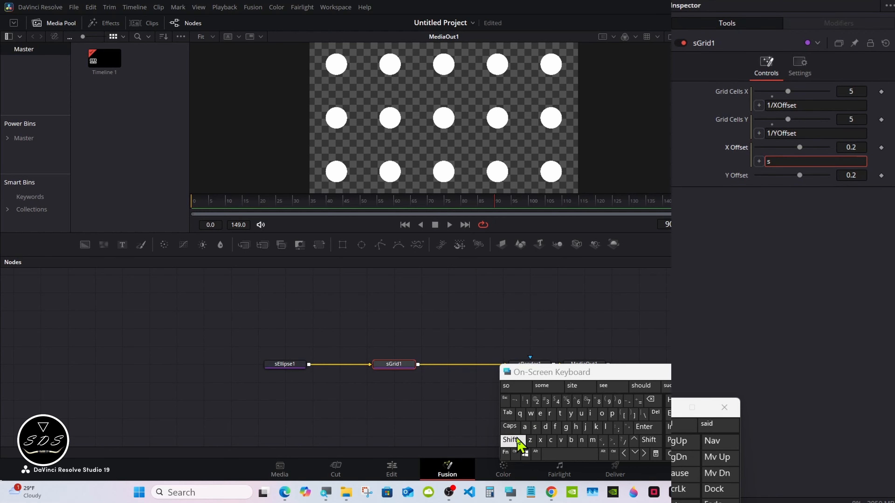
click(510, 440)
click(540, 413)
click(605, 427)
click(605, 427)
click(590, 413)
click(612, 413)
click(534, 427)
click(540, 413)
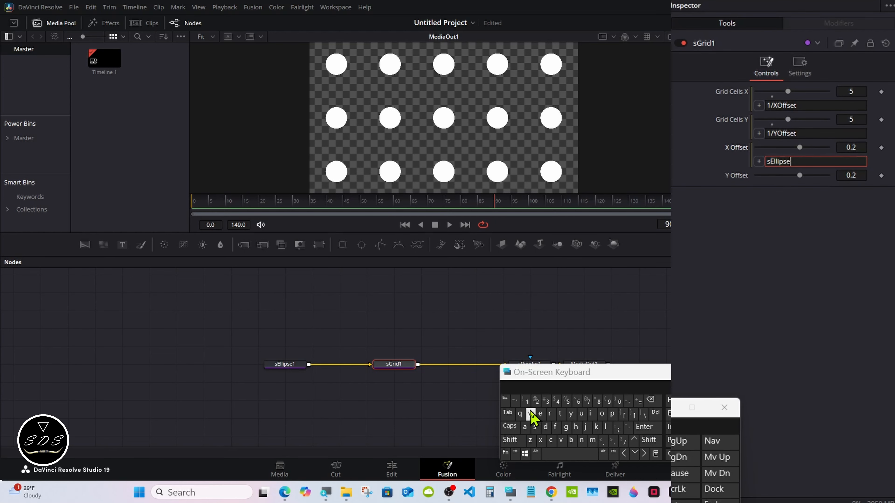
click(526, 401)
click(612, 440)
click(510, 440)
click(531, 413)
click(589, 413)
click(545, 426)
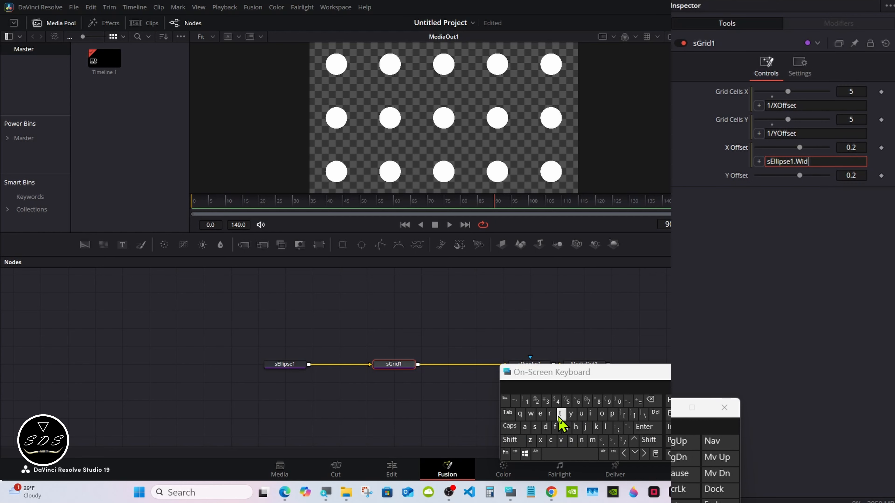
click(560, 414)
click(566, 427)
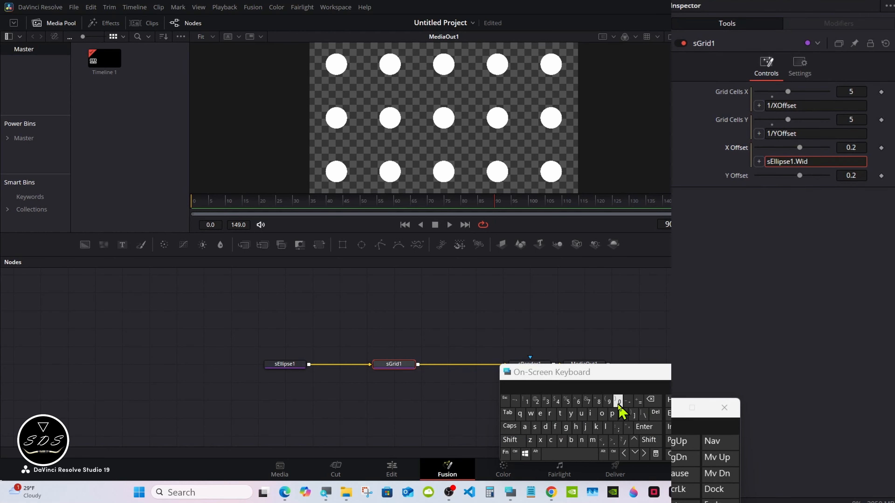
click(560, 413)
click(576, 426)
click(644, 426)
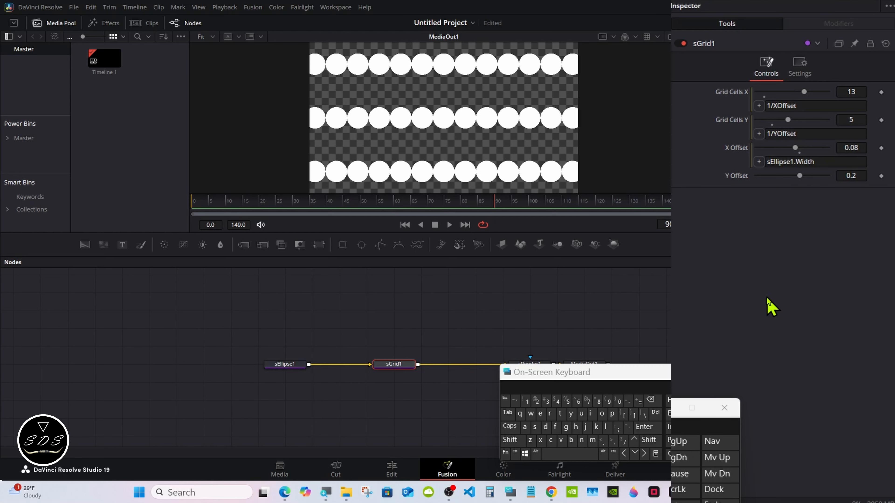
- Add an expression to sGrid1's Y Offset and set it to sEllipse1.Height
right_click(741, 177)
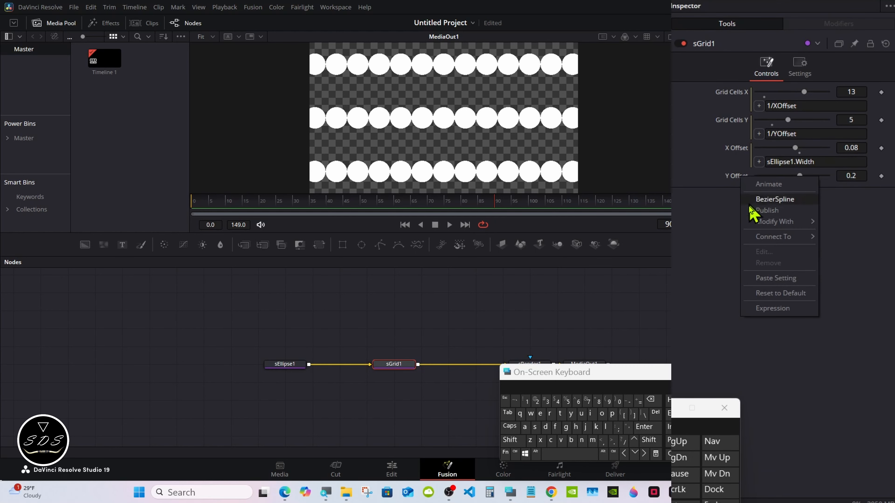
click(770, 309)
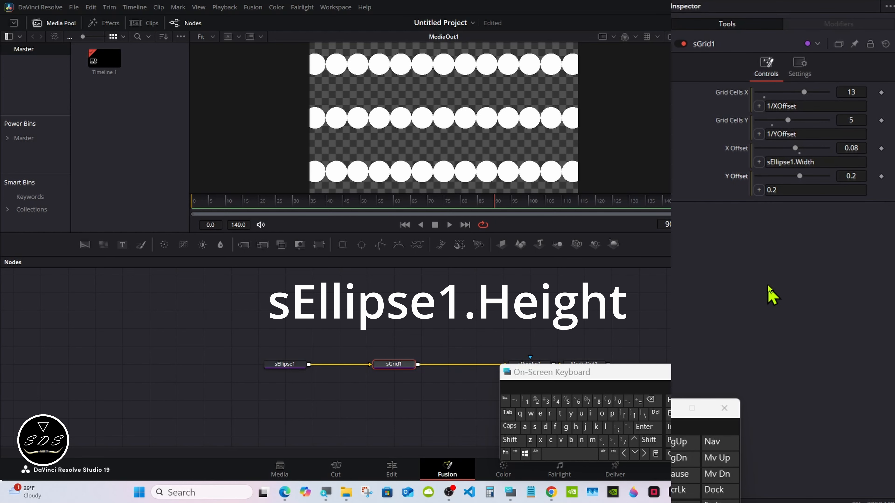
click(779, 190)
click(658, 402)
click(659, 402)
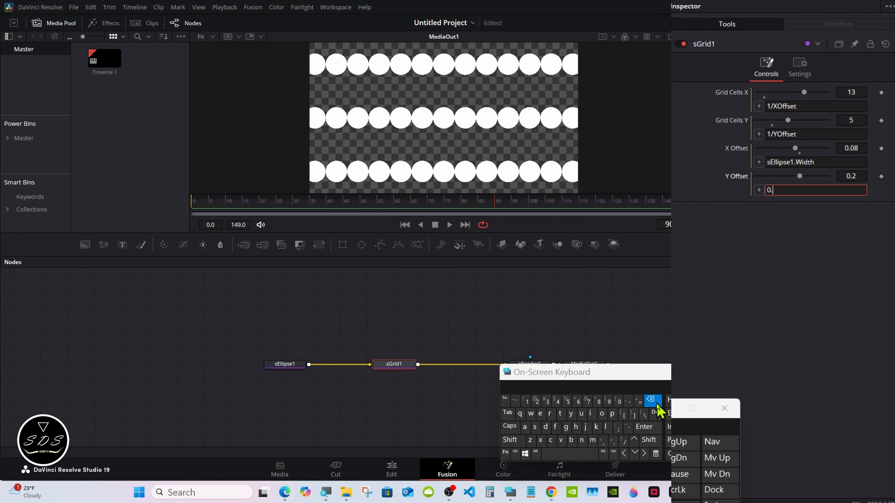
click(658, 402)
click(535, 427)
click(511, 440)
click(540, 415)
click(608, 427)
click(608, 427)
click(590, 413)
click(612, 413)
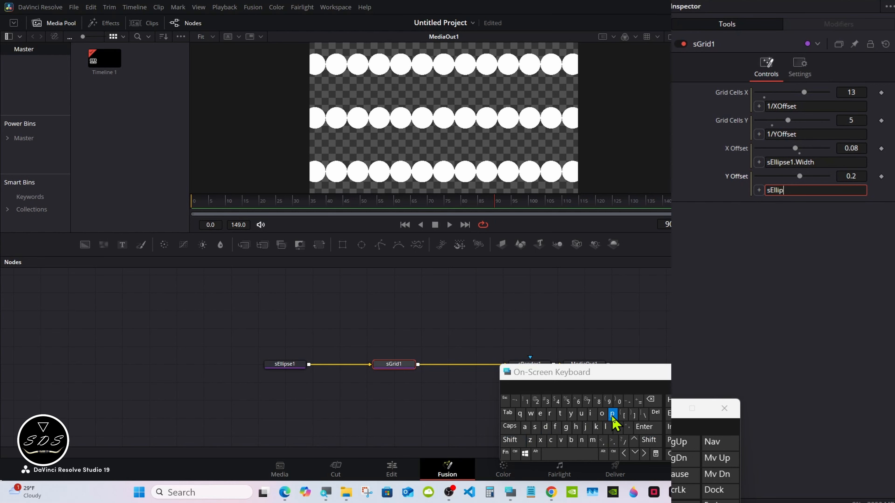
click(544, 427)
click(650, 400)
click(650, 400)
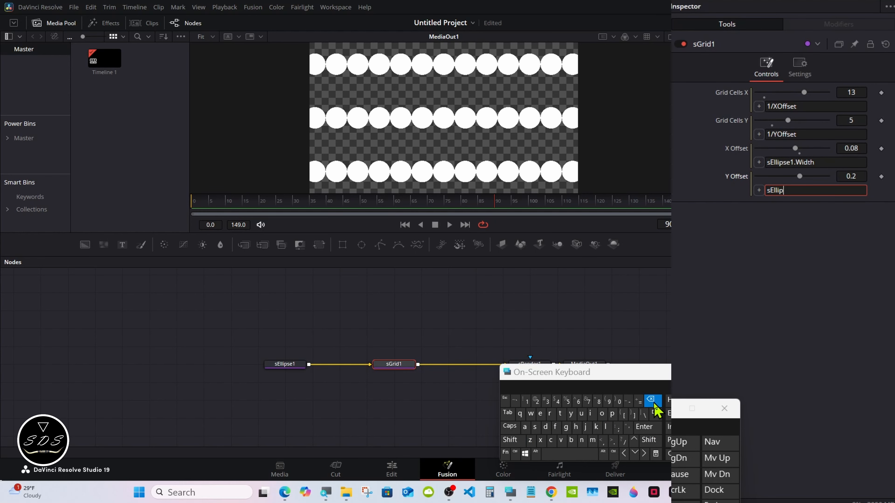
click(535, 427)
click(540, 413)
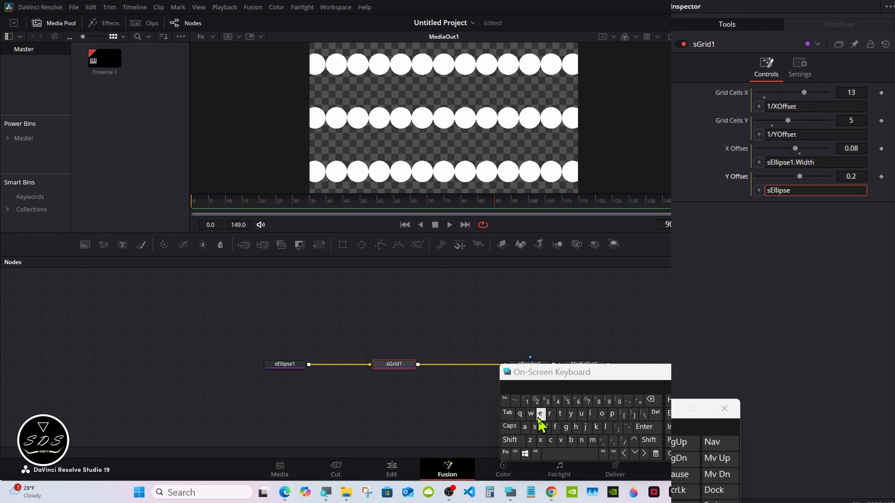
click(527, 400)
click(612, 440)
click(510, 440)
click(576, 427)
click(540, 413)
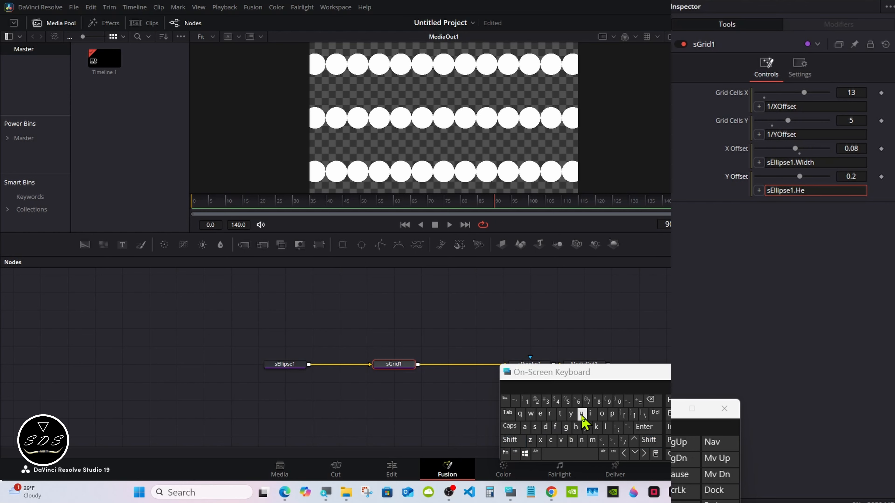
click(590, 413)
click(565, 427)
click(575, 427)
click(559, 413)
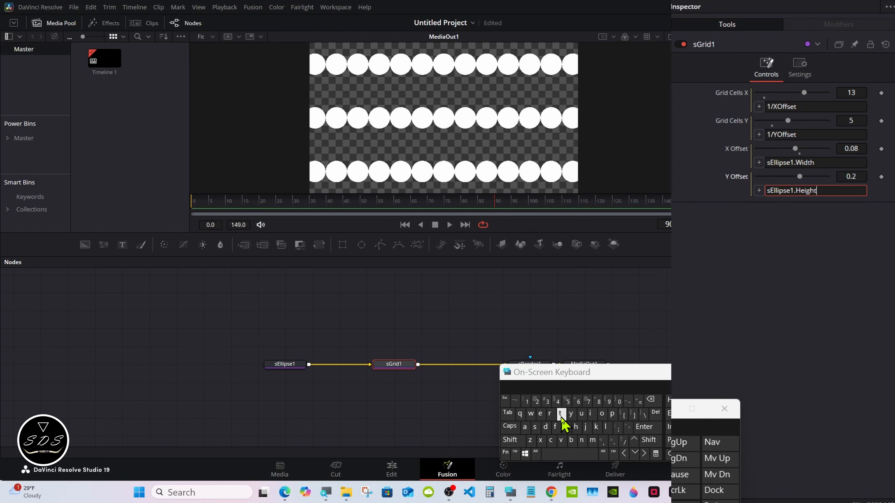
click(644, 427)
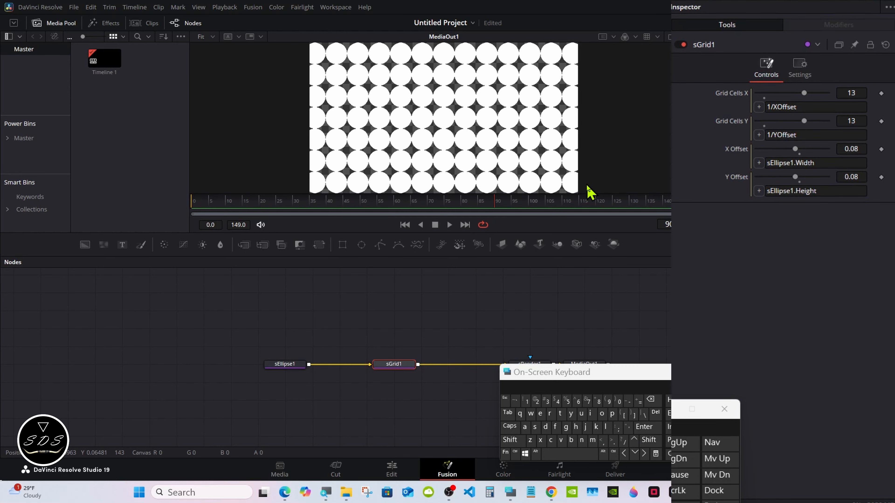
- Extend sGrid1's X Offset expression to sEllipse1.Width*1.3
click(812, 163)
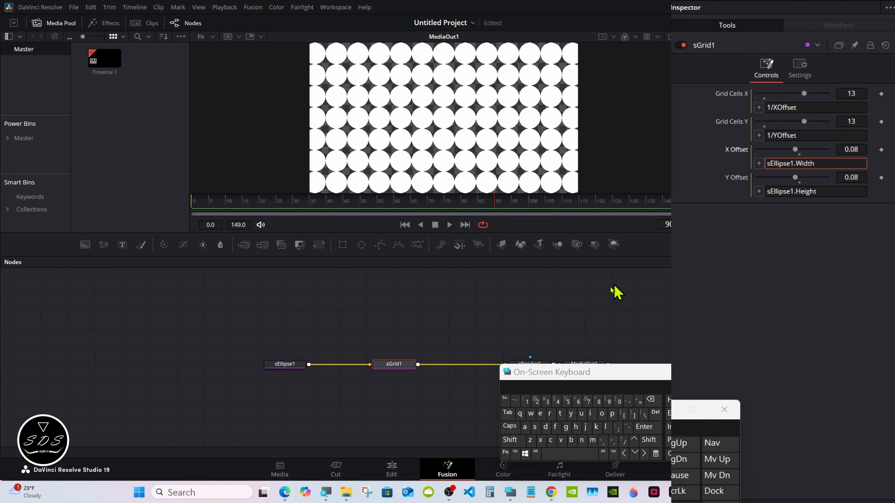
click(511, 440)
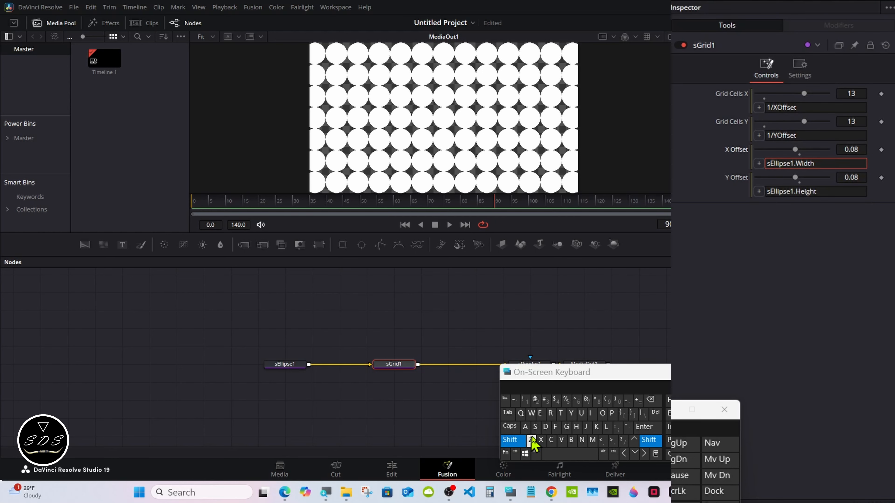
click(597, 401)
click(525, 400)
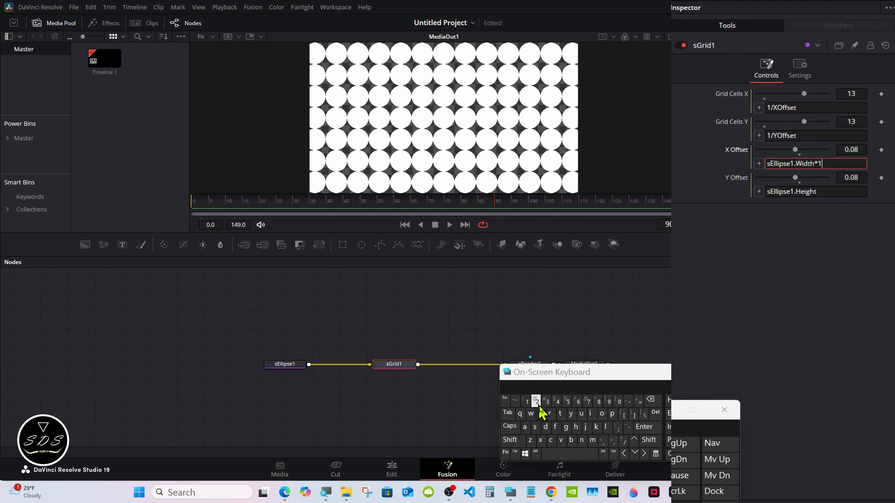
click(612, 441)
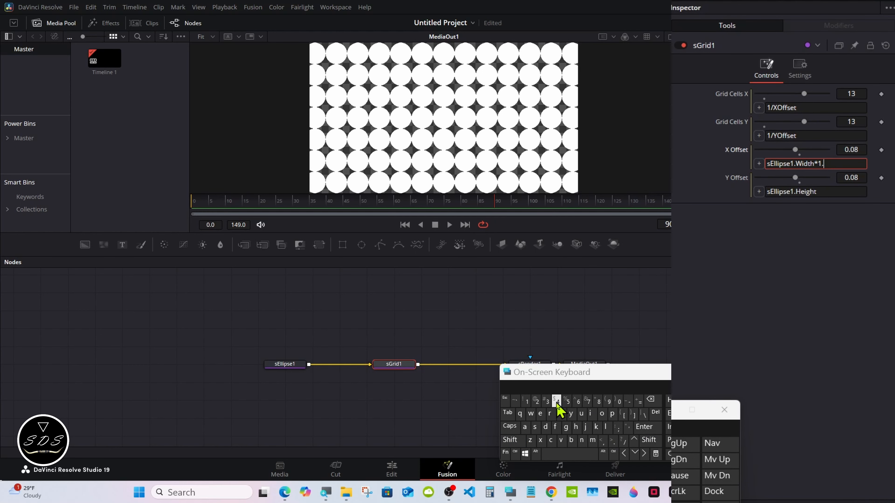
click(546, 401)
click(644, 427)
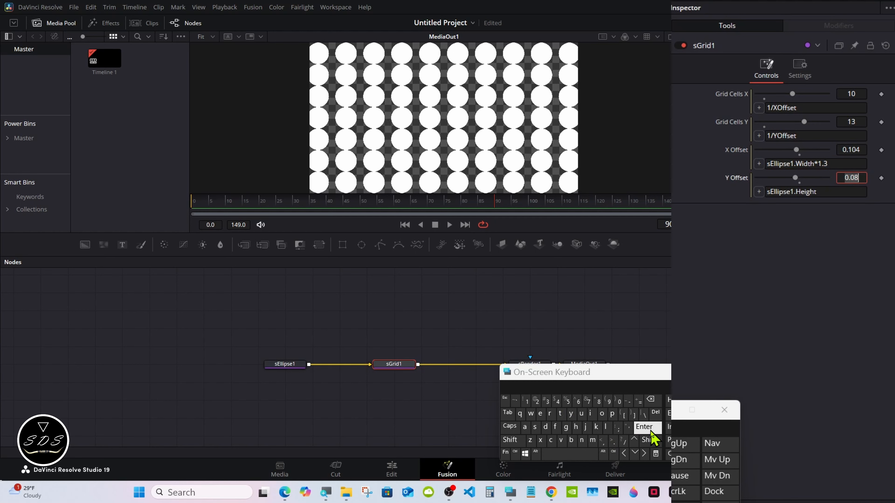
- Extend sGrid1's Y Offset expression to sEllipse1.Height*1.3
click(810, 192)
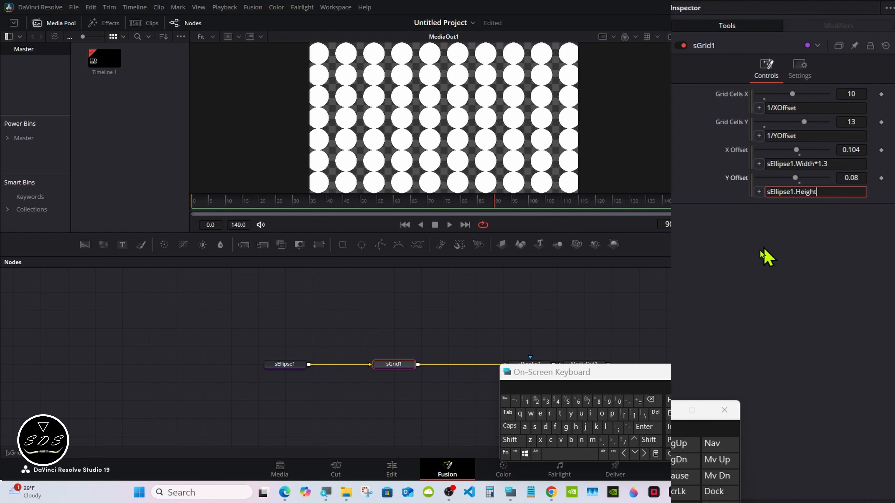
click(512, 440)
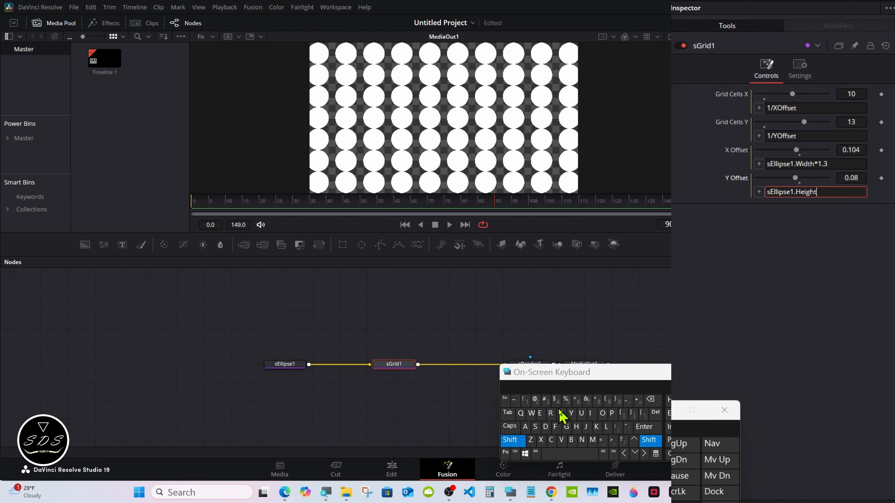
click(596, 400)
click(525, 400)
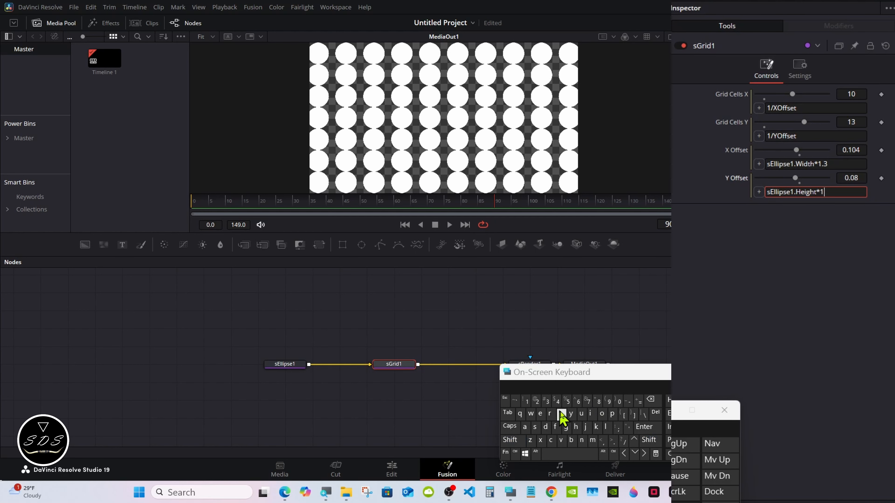
click(613, 441)
click(547, 401)
click(644, 426)
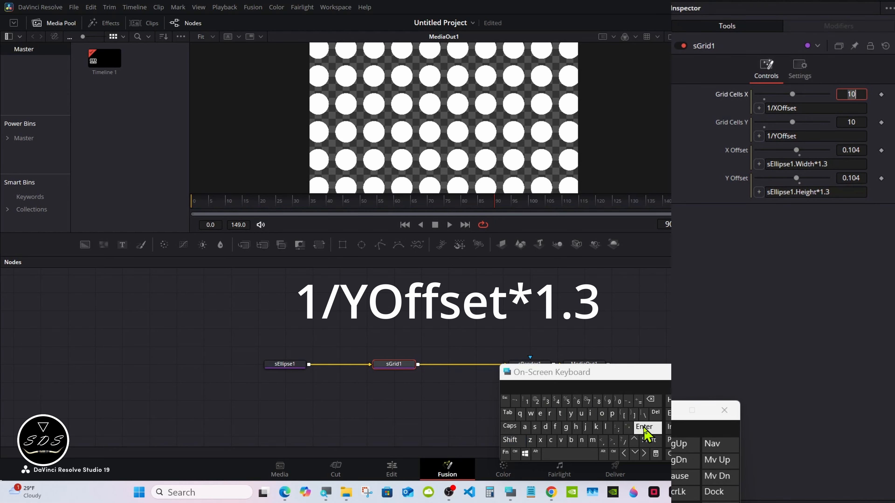
- Vary sEllipse1's Height down to about 0.016 and back up to test how the grid follows its size
click(293, 367)
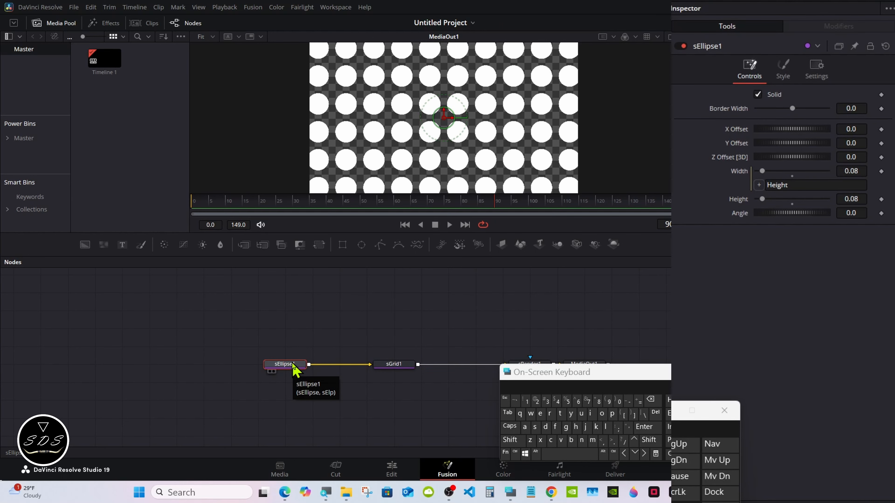
drag(762, 199, 757, 197)
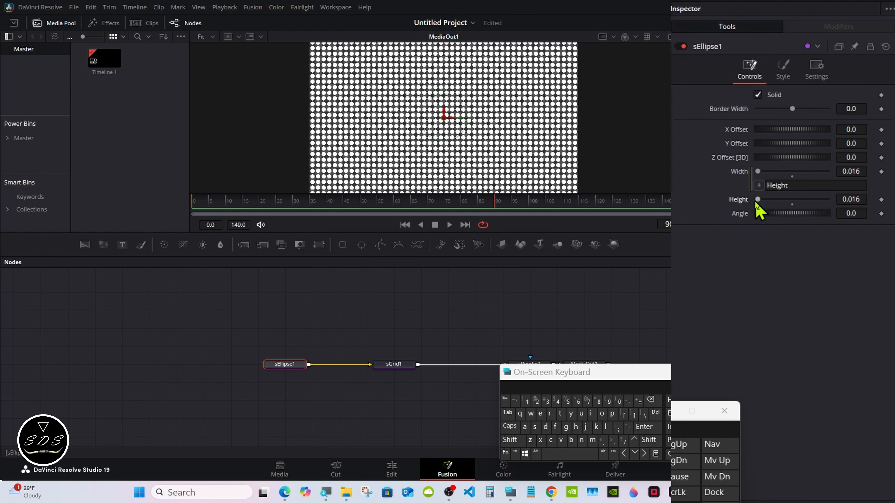
drag(756, 199, 763, 201)
- Set sEllipse1's style color to the light blue basic color (Red 0.333333, Green 0.666666, Blue 1.0)
click(786, 72)
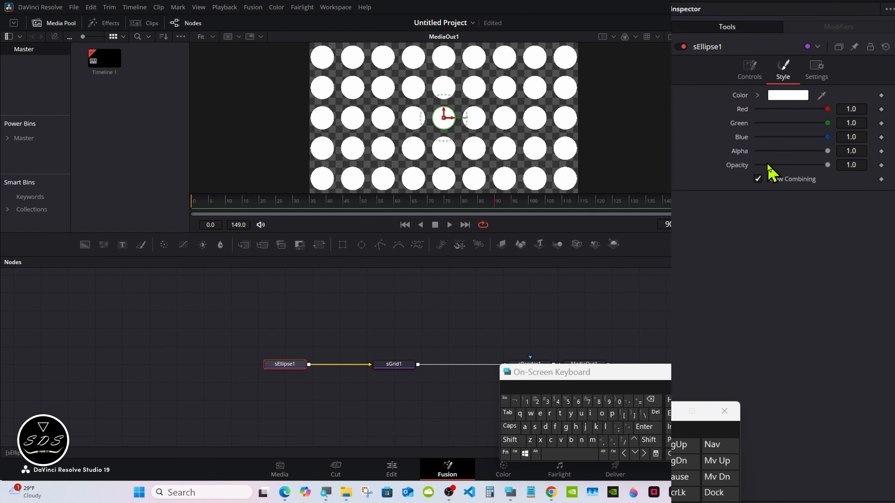
click(779, 96)
click(390, 238)
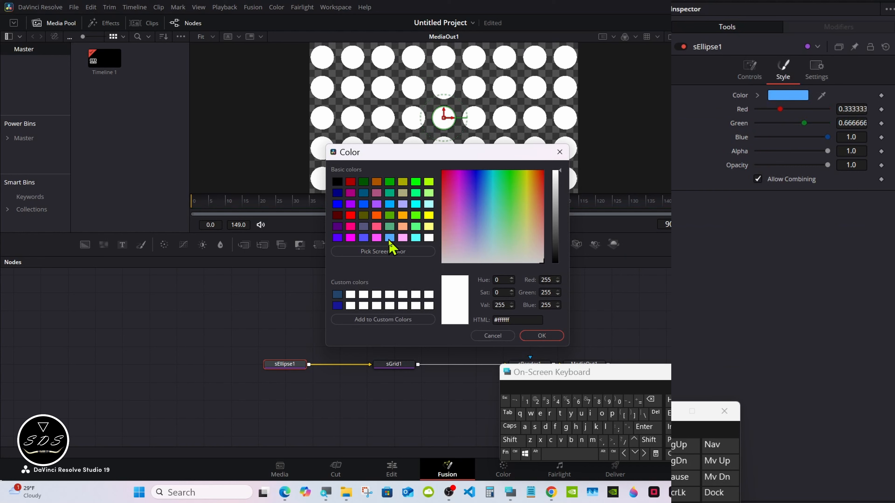
click(541, 335)
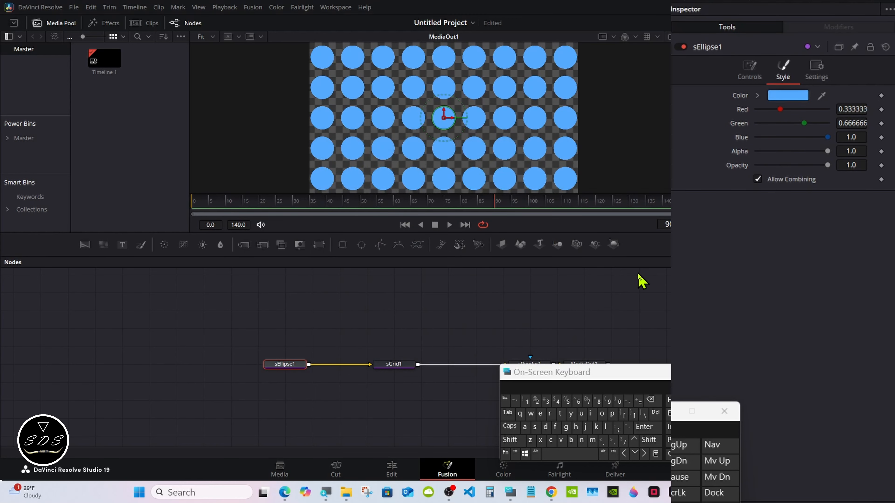
- Add an sStar node in the empty space below sEllipse1 in the node graph
drag(562, 372, 644, 347)
click(305, 412)
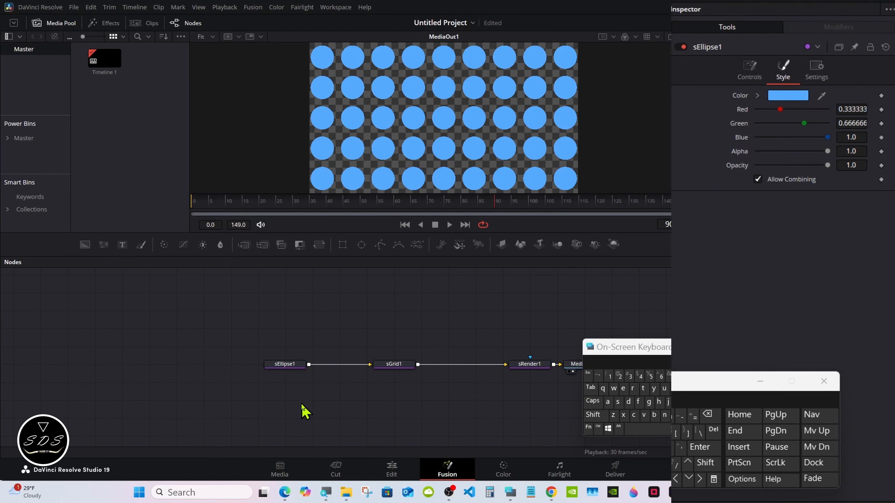
click(592, 415)
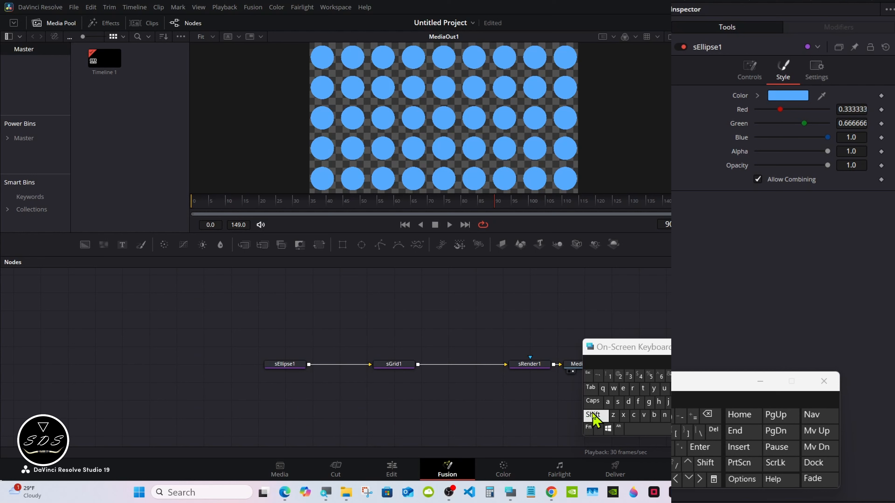
click(648, 431)
click(619, 401)
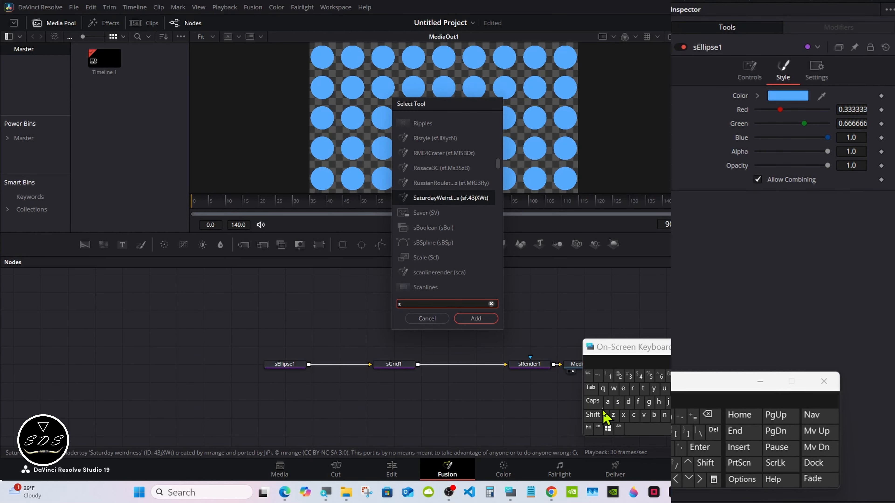
click(592, 415)
click(618, 402)
click(642, 388)
click(423, 169)
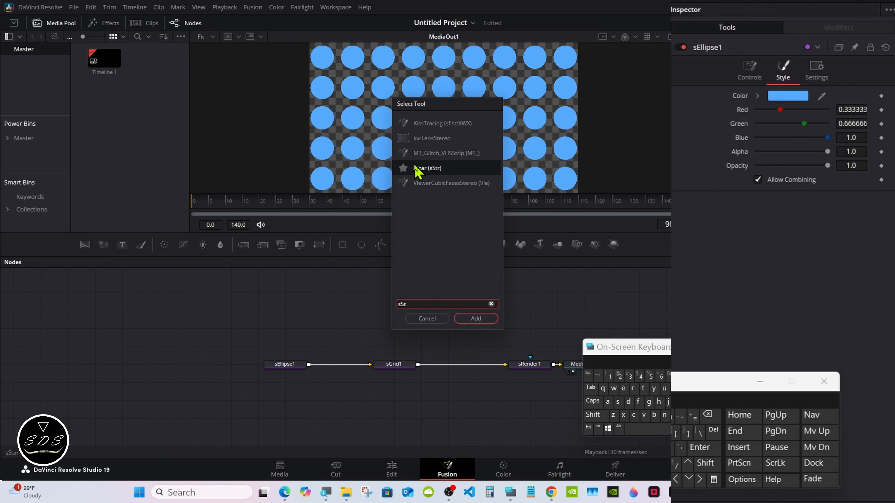
click(469, 319)
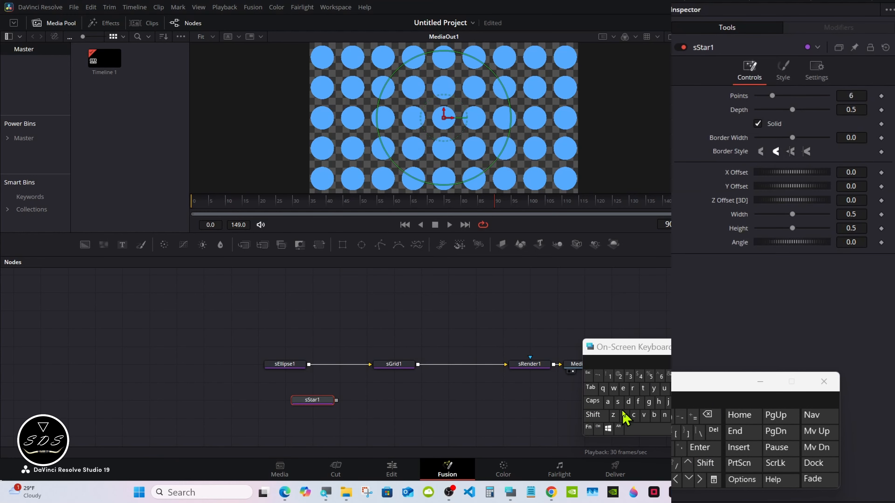
- Add an sGrid node after sStar1
click(598, 415)
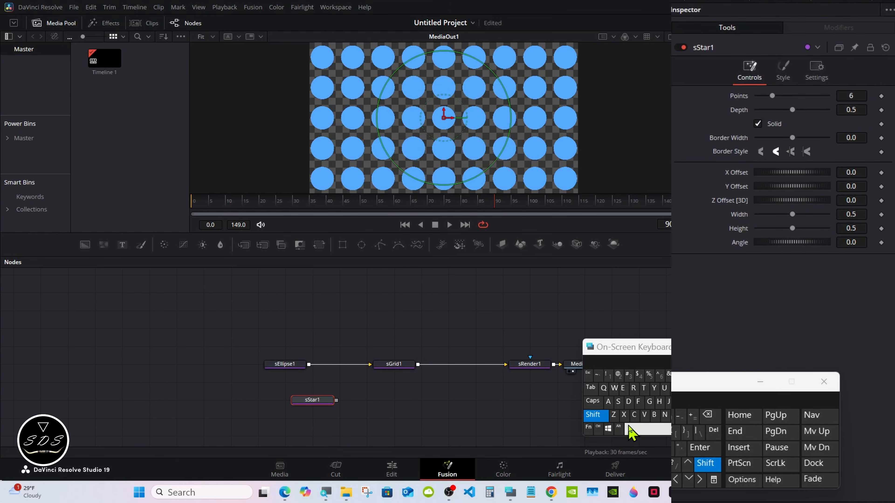
click(638, 428)
click(618, 402)
click(648, 401)
click(633, 388)
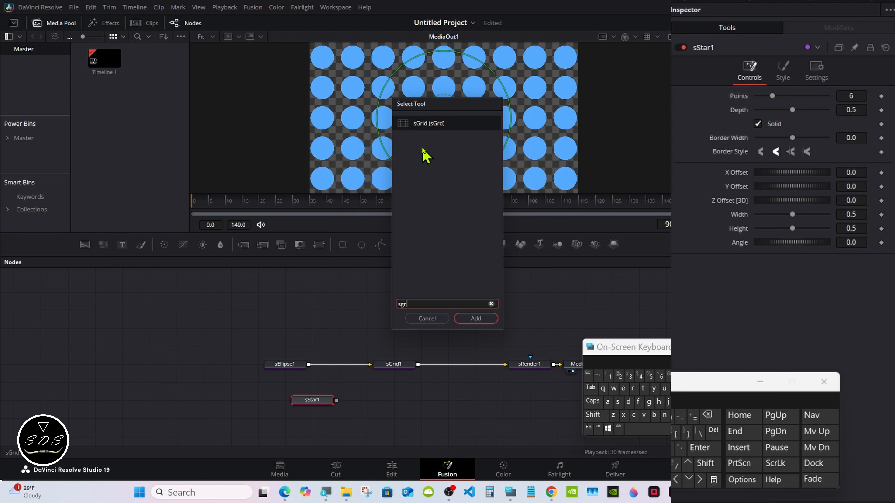
click(424, 123)
click(470, 319)
- Merge sGrid2's output with sGrid1's output through an sMerge node and align sStar1 directly below sEllipse1
drag(371, 401, 418, 366)
drag(440, 401, 441, 366)
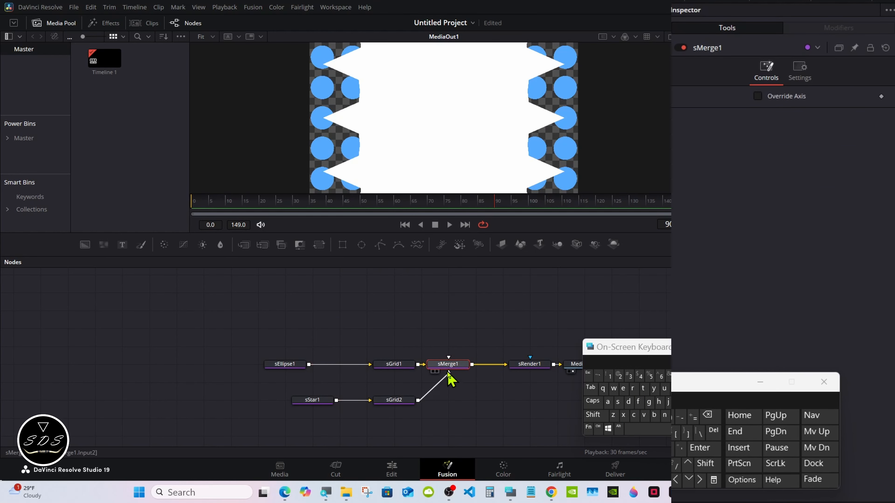
drag(325, 401, 297, 403)
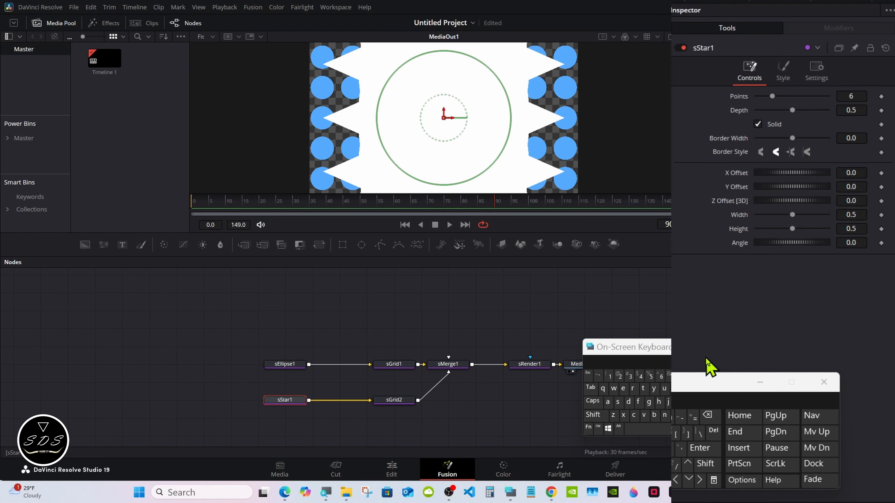
- Add an expression to sStar1's Width linking it to Height, and reduce Height to about 0.118
drag(690, 383, 638, 365)
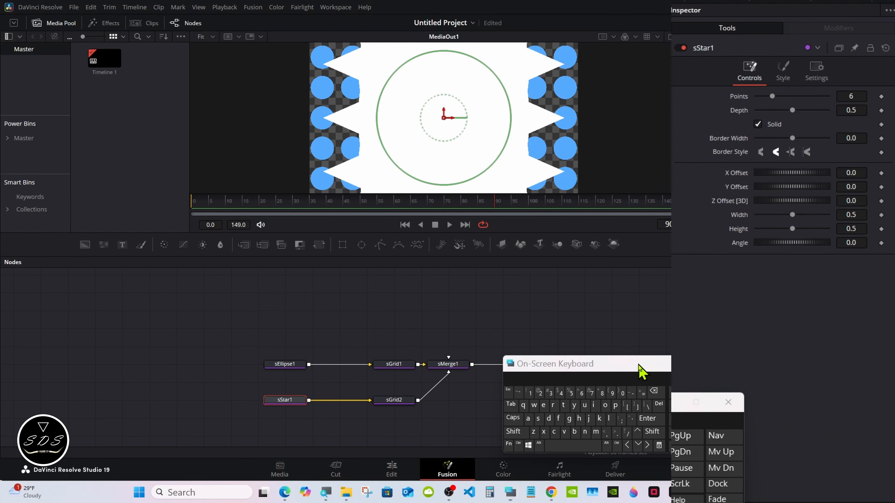
right_click(737, 211)
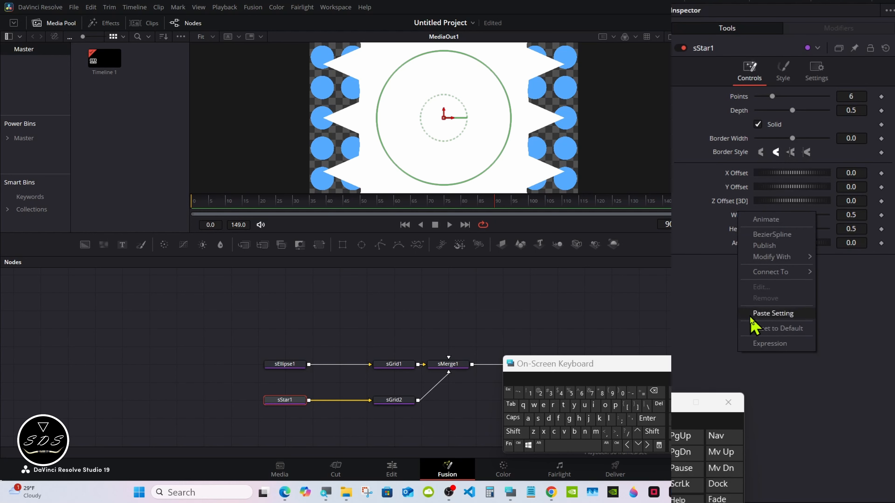
click(756, 342)
mouse_move(758, 231)
mouse_down()
mouse_move(747, 243)
mouse_move(764, 244)
mouse_up()
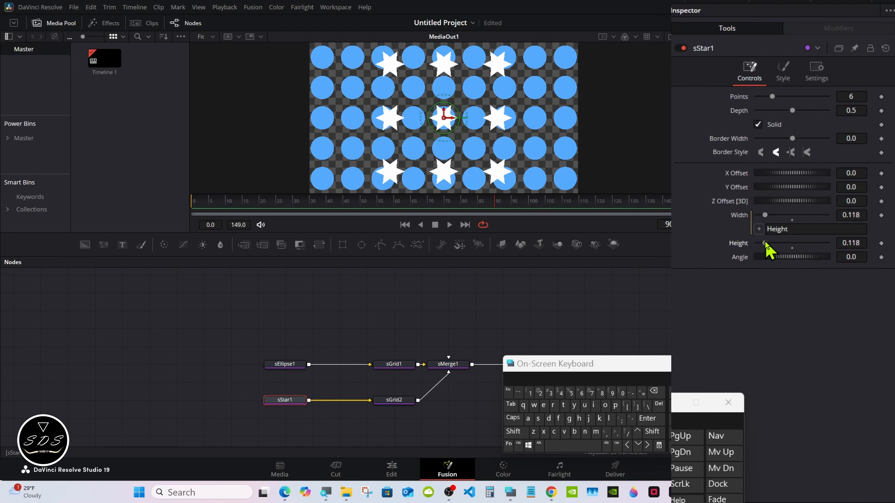
- Add an expression to sGrid2's Grid Cells X and set it to 1/XOffset
click(403, 402)
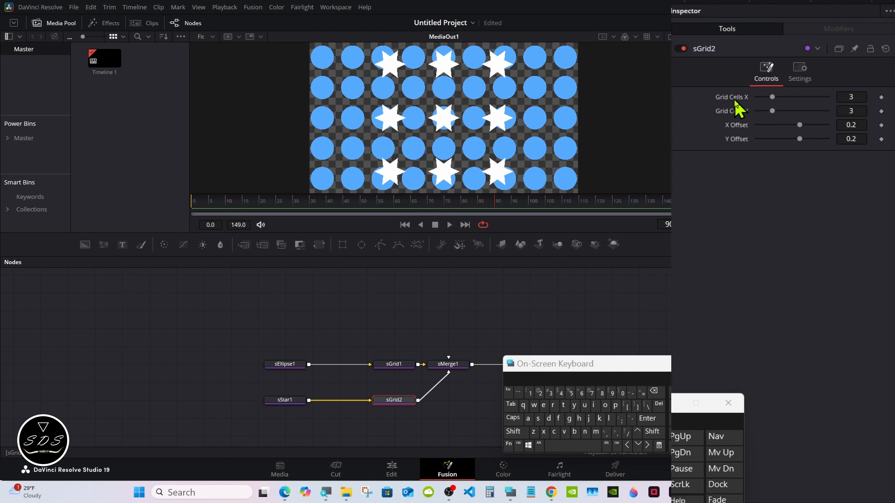
right_click(737, 109)
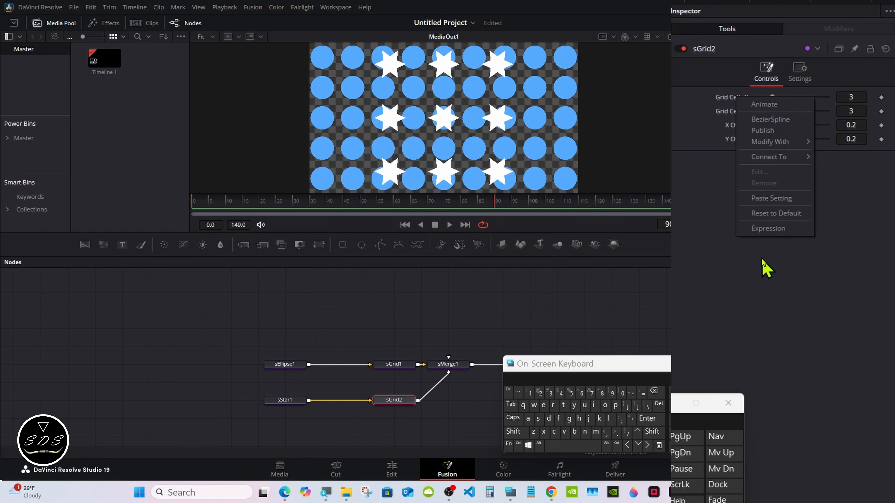
click(763, 228)
click(653, 390)
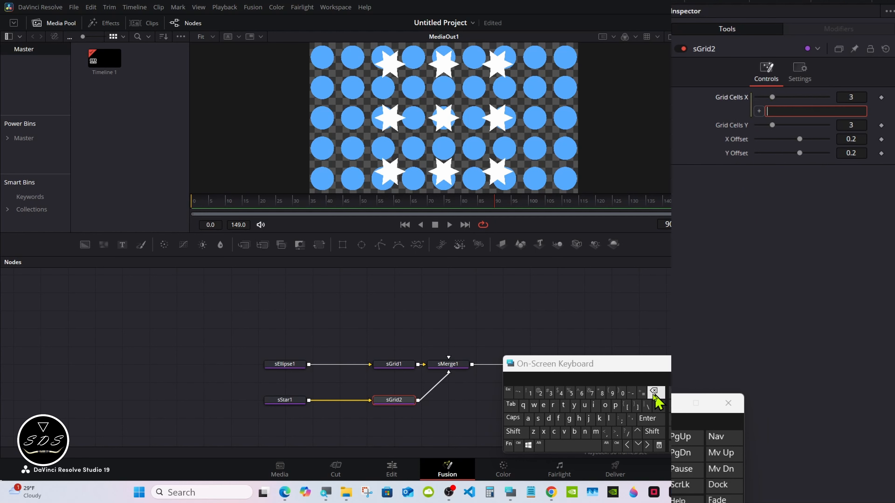
click(529, 393)
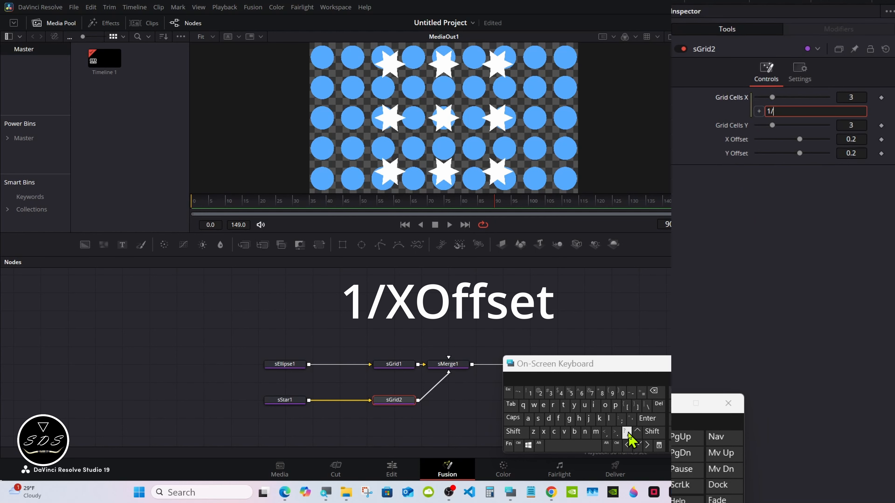
click(513, 431)
click(544, 432)
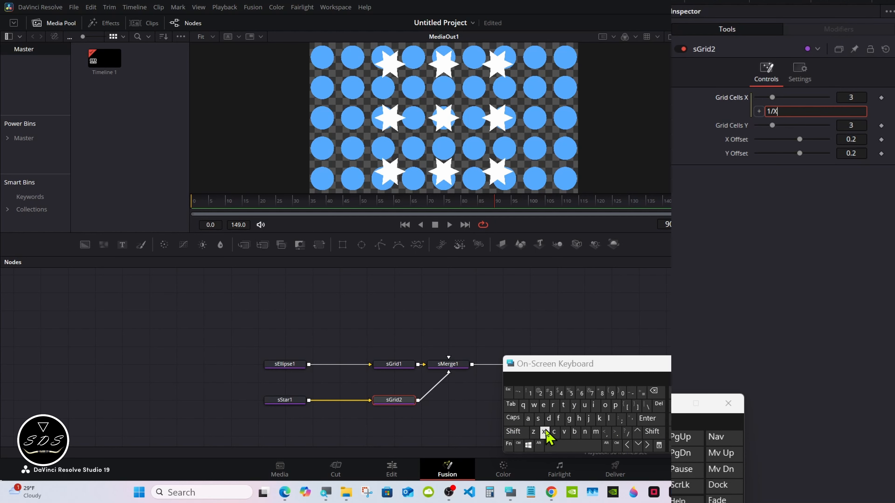
click(513, 431)
click(605, 405)
click(559, 418)
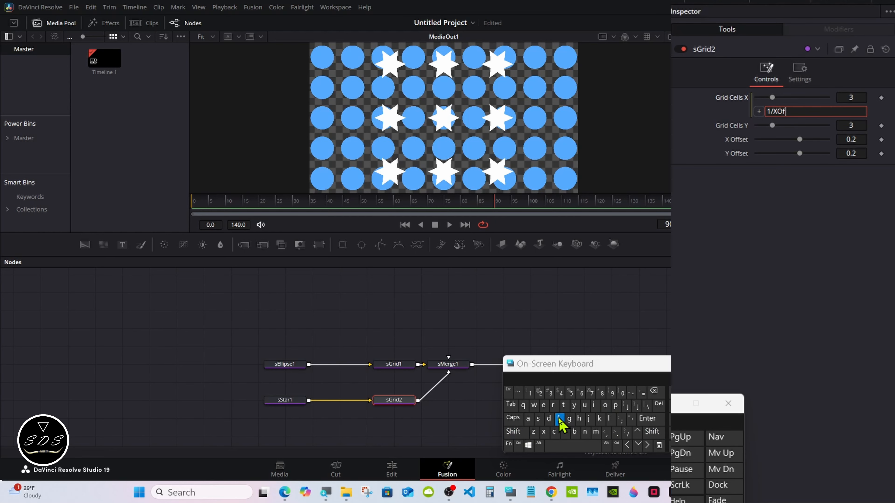
click(559, 419)
click(538, 419)
click(543, 404)
click(563, 405)
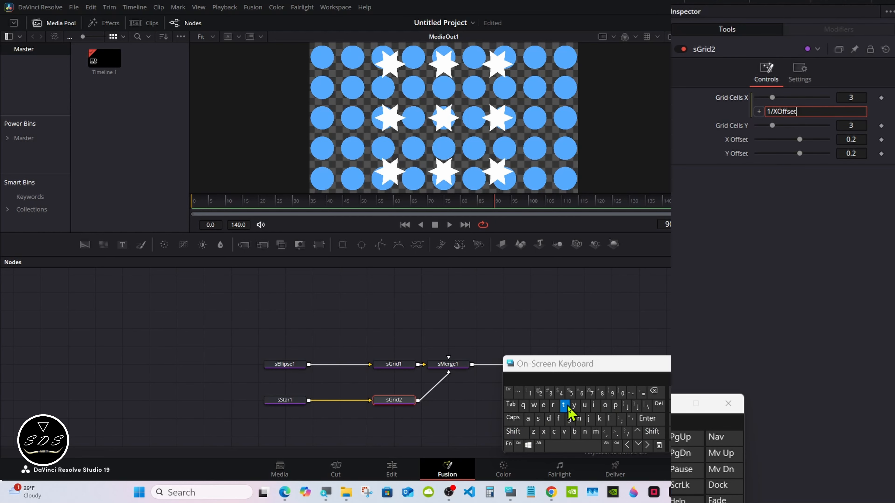
click(648, 419)
- Add an expression to sGrid2's Grid Cells Y and set it to 1/YOffset
right_click(728, 127)
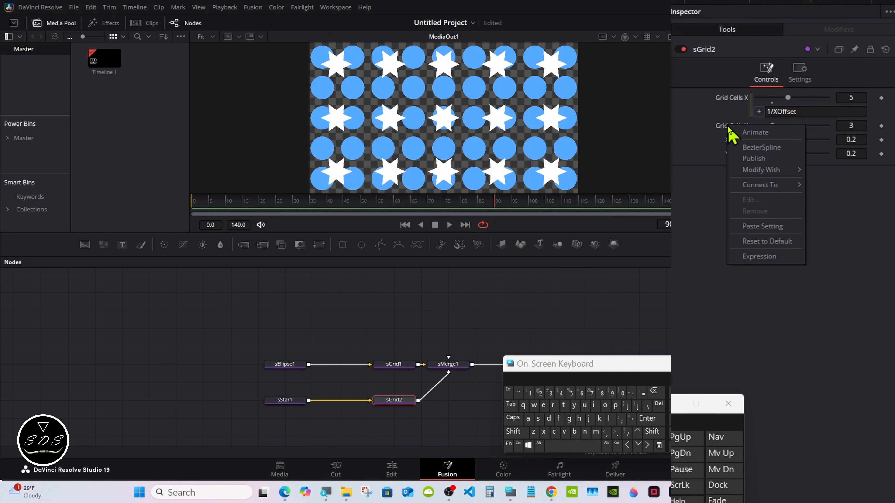
click(757, 256)
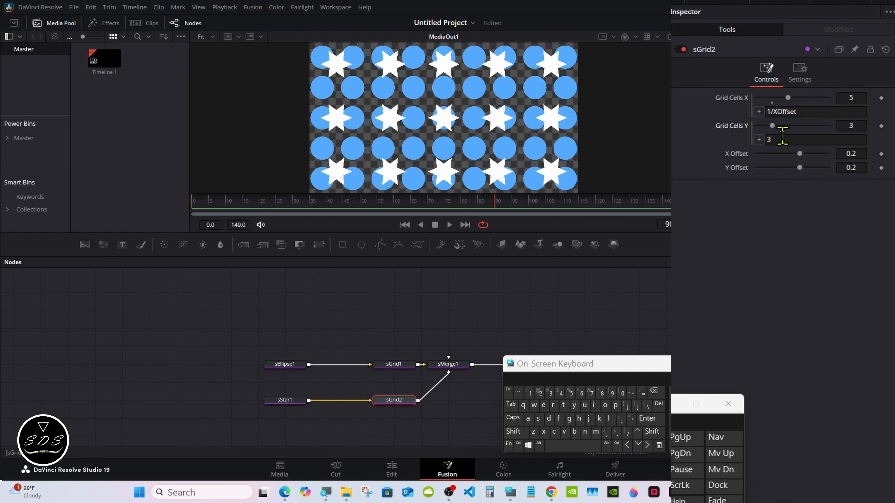
click(782, 138)
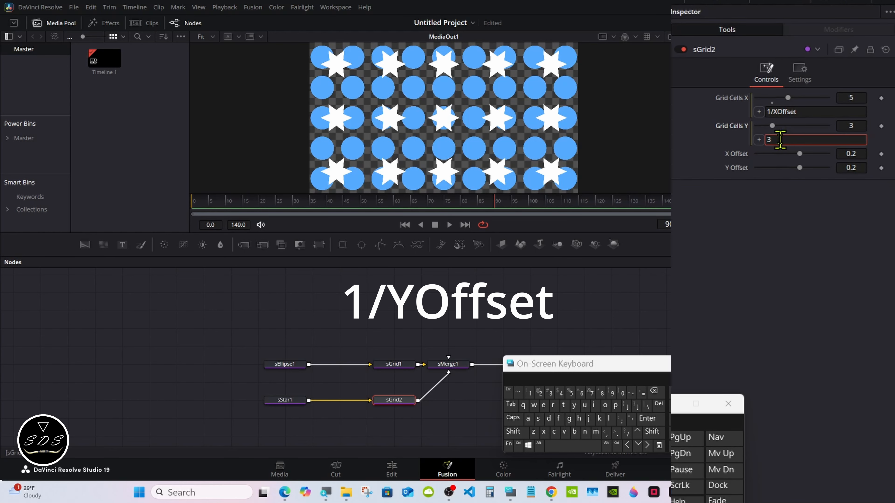
click(653, 391)
click(529, 391)
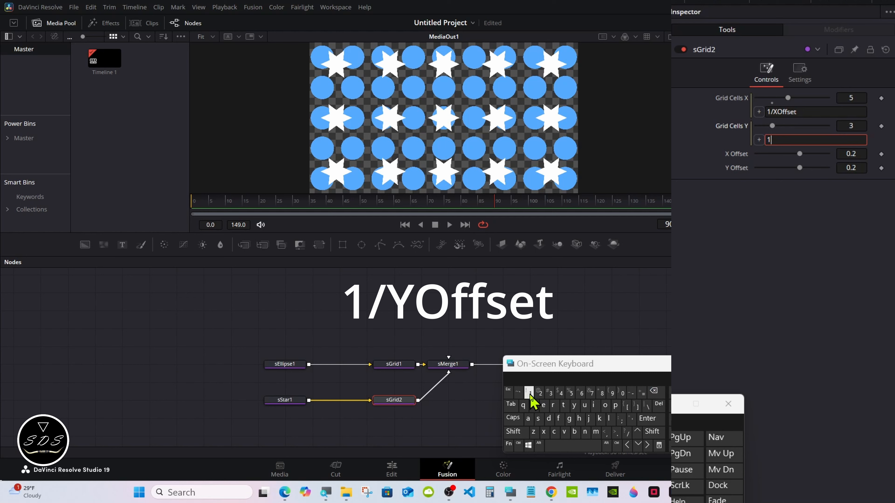
click(628, 431)
click(513, 431)
click(574, 404)
click(515, 431)
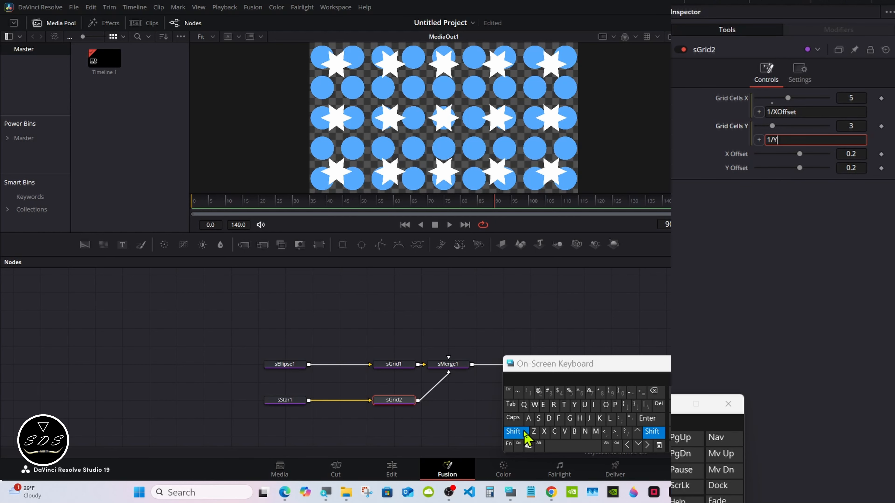
click(605, 405)
click(558, 418)
click(559, 418)
click(538, 419)
click(543, 405)
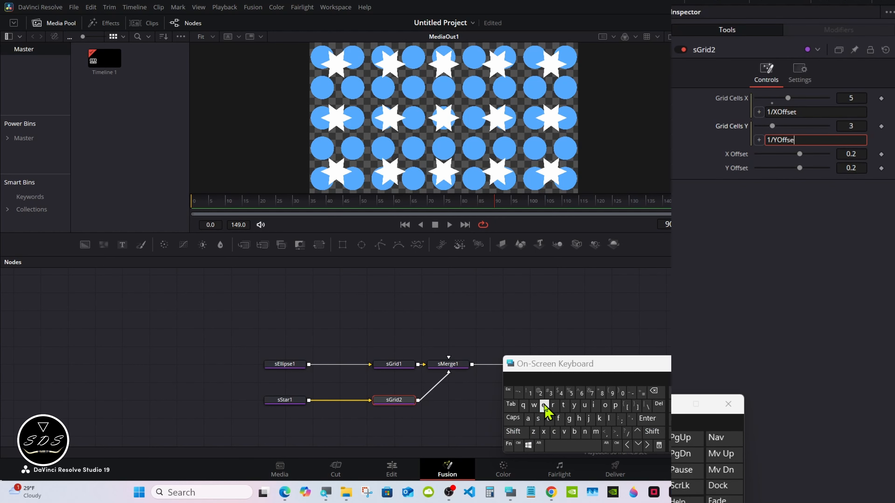
click(563, 404)
click(647, 418)
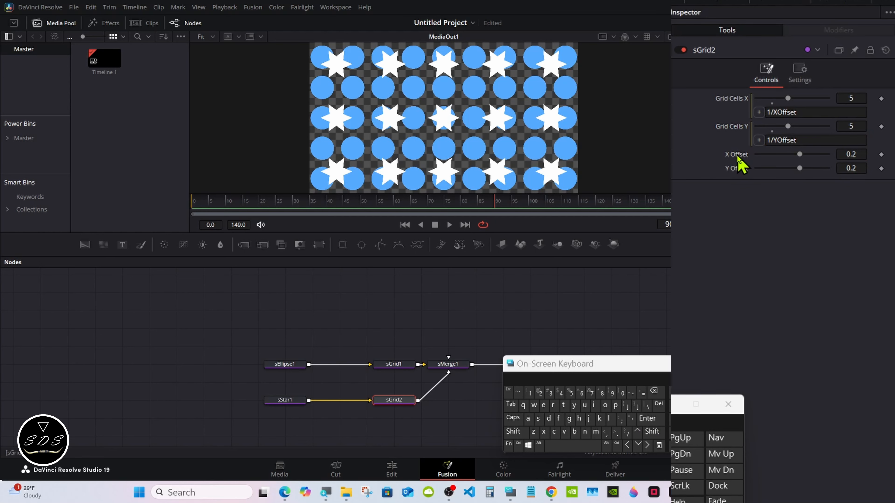
- Add an expression to sGrid2's X Offset and set it to sStar1.Width*1.3
click(288, 401)
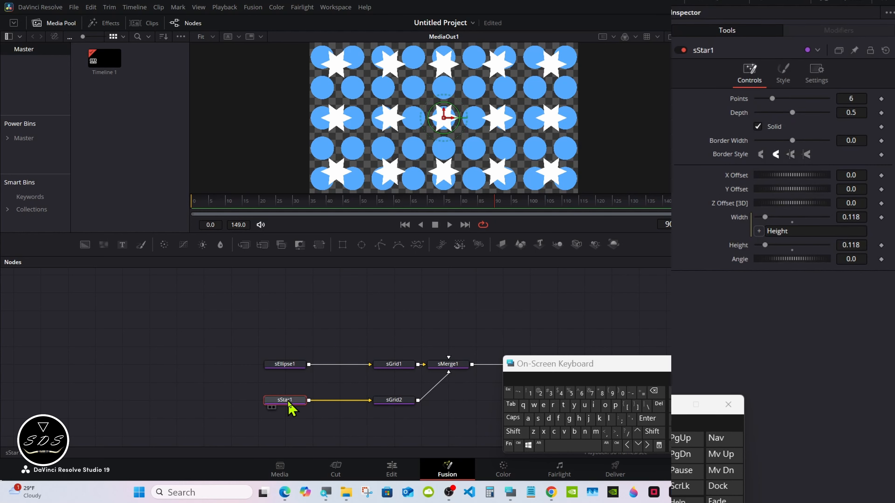
click(389, 401)
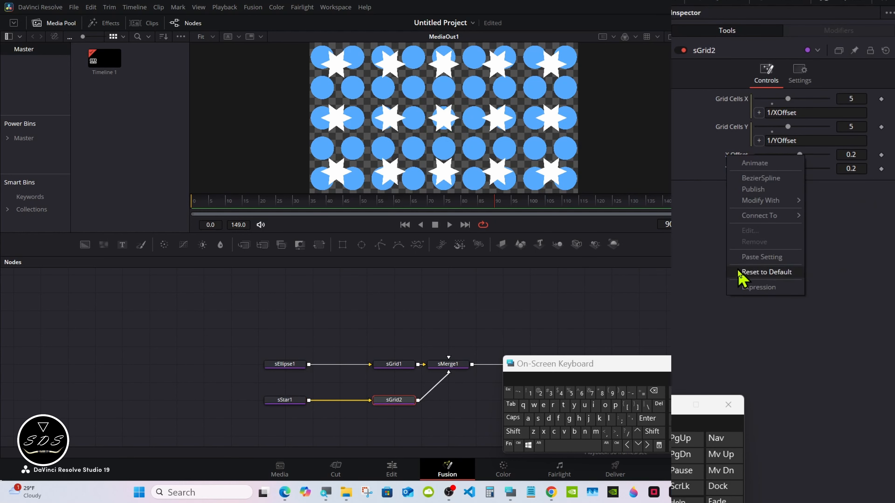
click(746, 288)
click(776, 168)
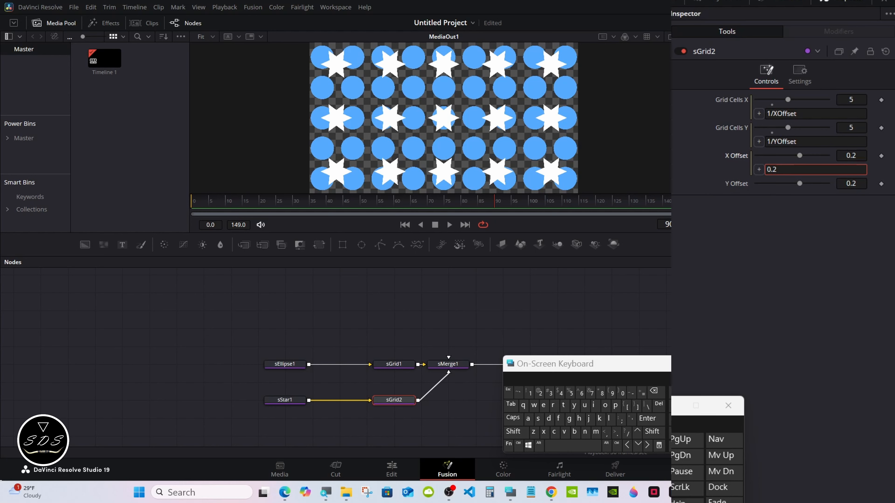
click(653, 392)
click(538, 418)
click(513, 431)
click(538, 419)
click(563, 405)
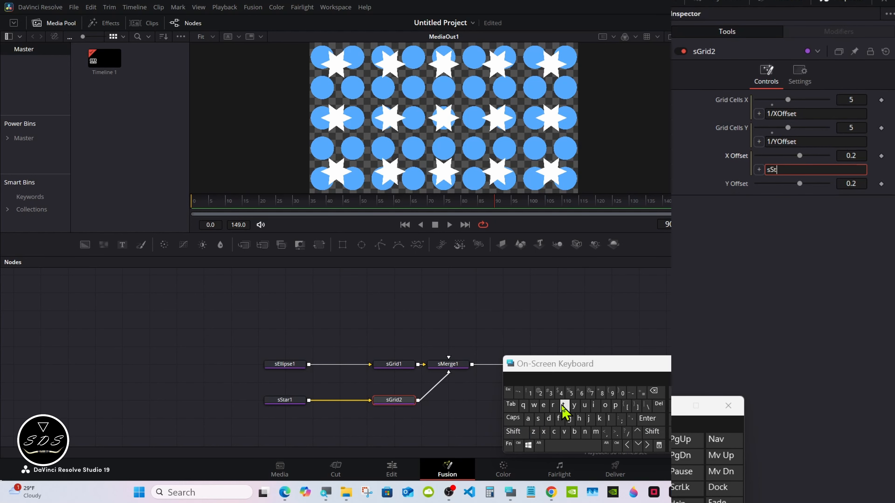
click(528, 418)
click(552, 404)
click(529, 392)
click(616, 431)
click(513, 432)
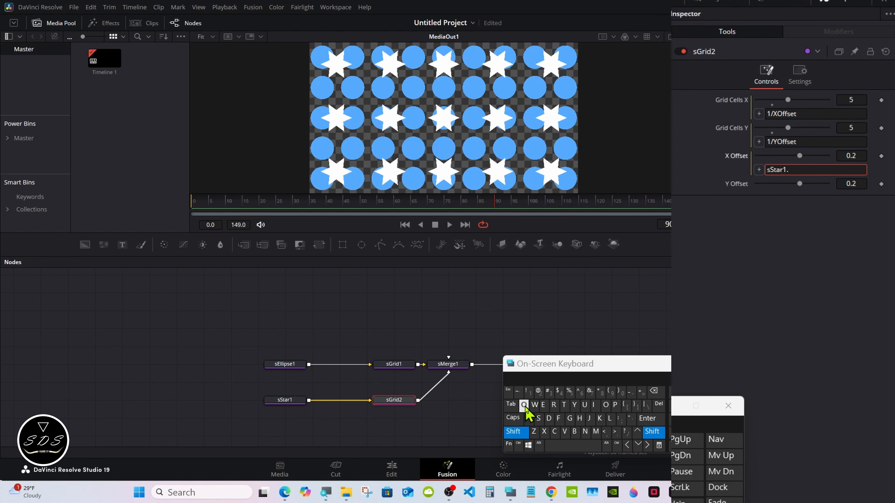
click(533, 405)
click(594, 405)
click(549, 419)
click(563, 404)
click(578, 418)
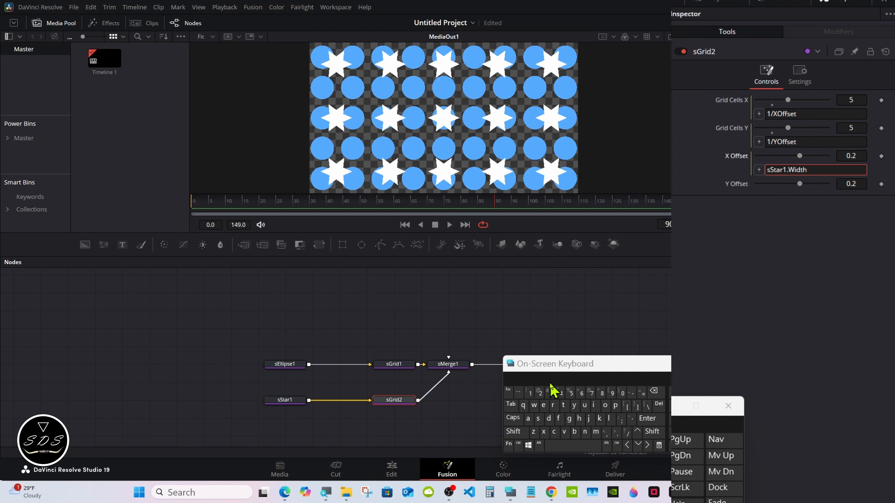
click(513, 431)
click(602, 392)
click(529, 392)
click(616, 432)
click(550, 392)
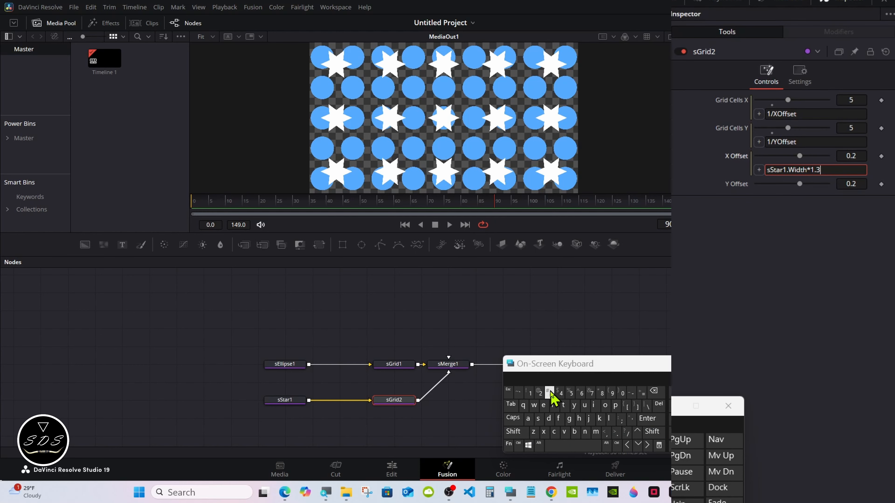
click(647, 419)
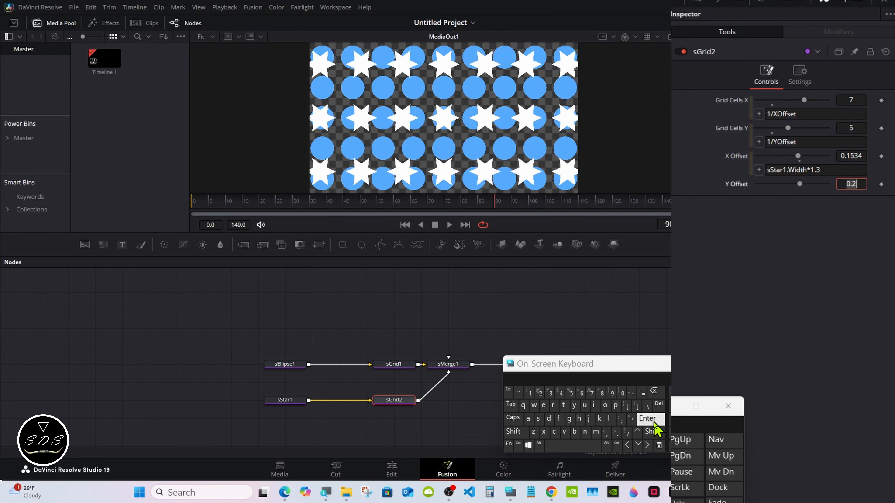
- Add an expression to sGrid2's Y Offset and set it to sStar1.Height*1.3
right_click(740, 184)
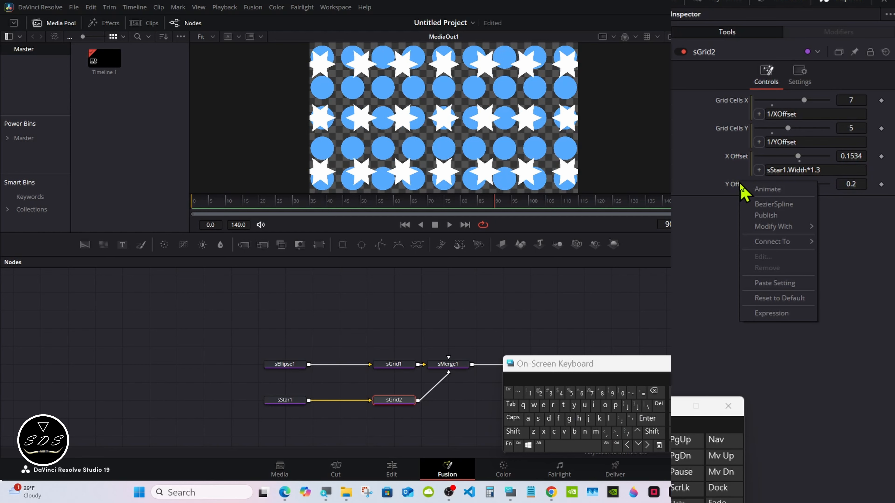
click(771, 313)
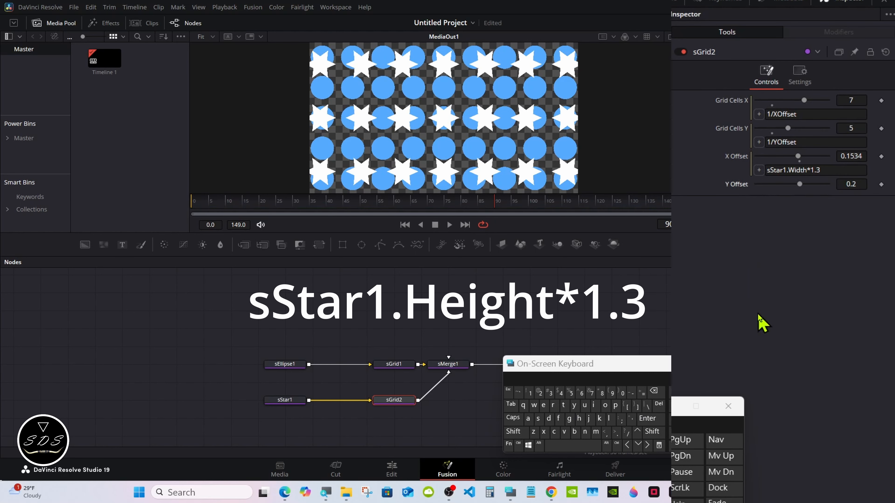
click(784, 198)
click(653, 391)
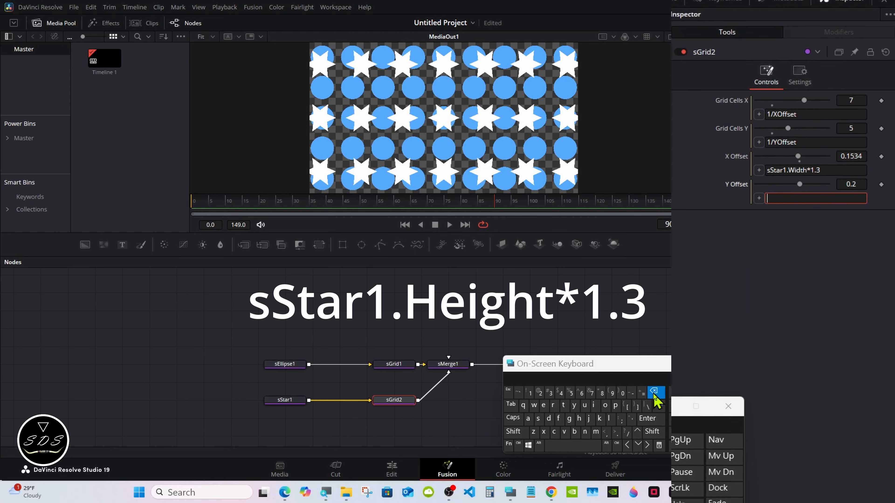
click(513, 431)
click(524, 428)
click(537, 419)
click(523, 429)
click(538, 419)
click(563, 406)
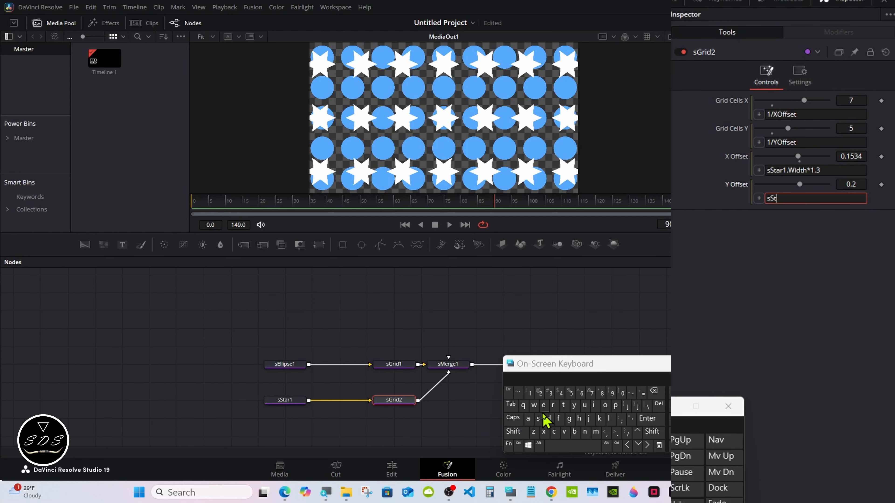
click(528, 417)
click(552, 406)
click(529, 394)
click(617, 432)
click(517, 432)
click(579, 418)
click(543, 405)
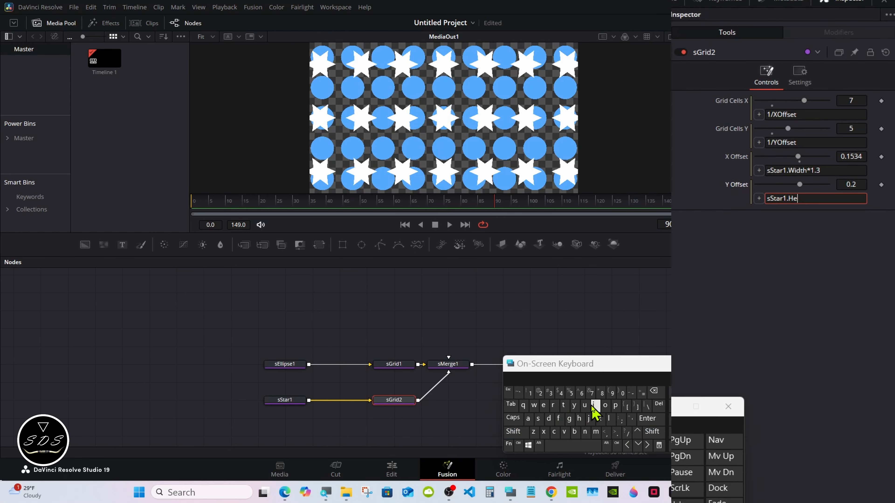
click(593, 405)
click(569, 418)
click(578, 419)
click(563, 405)
click(512, 431)
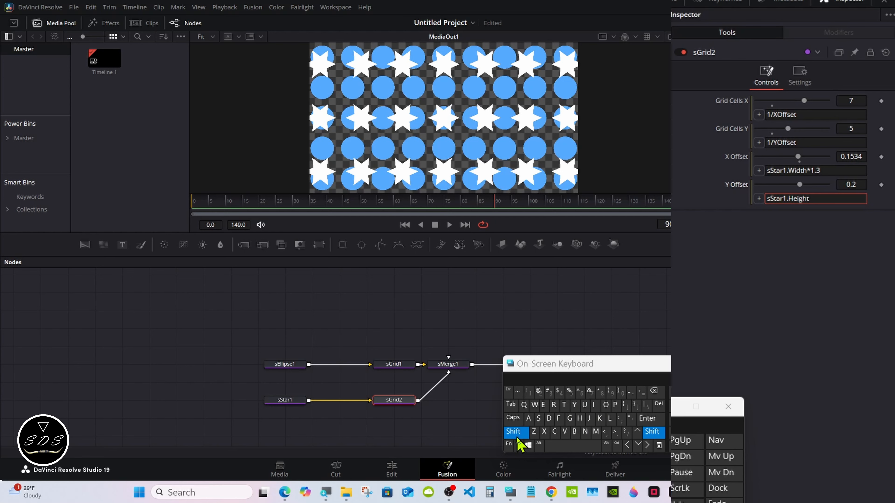
click(602, 393)
click(530, 394)
click(616, 432)
click(550, 393)
click(647, 419)
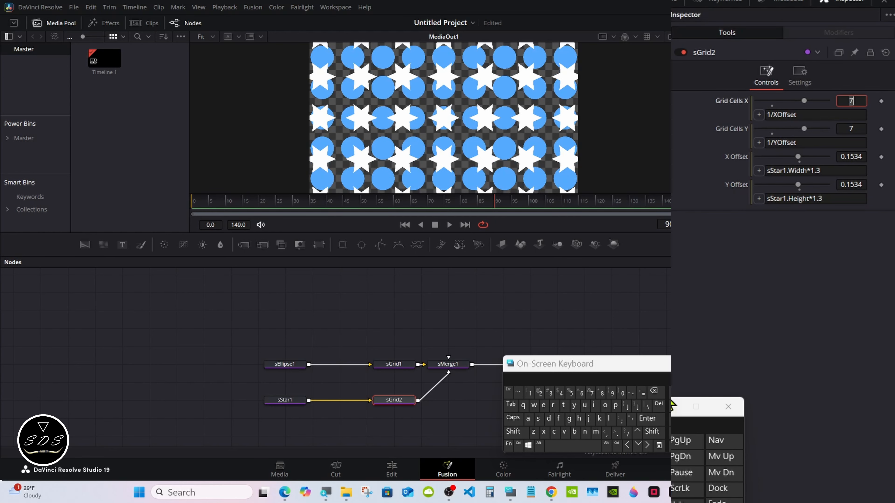
- Reduce sStar1's Height to about 0.055 and pin its controls so they stay shown alongside sEllipse1's
click(281, 401)
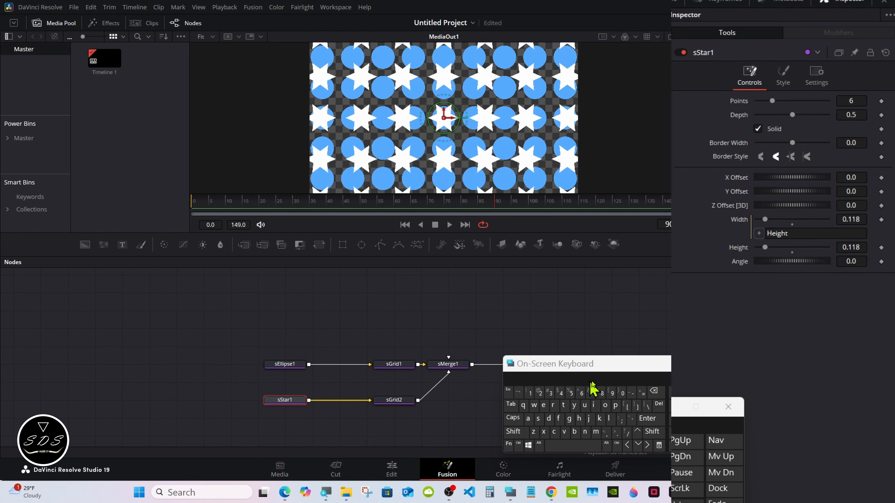
mouse_move(764, 247)
mouse_down()
mouse_move(771, 250)
mouse_move(760, 248)
mouse_up()
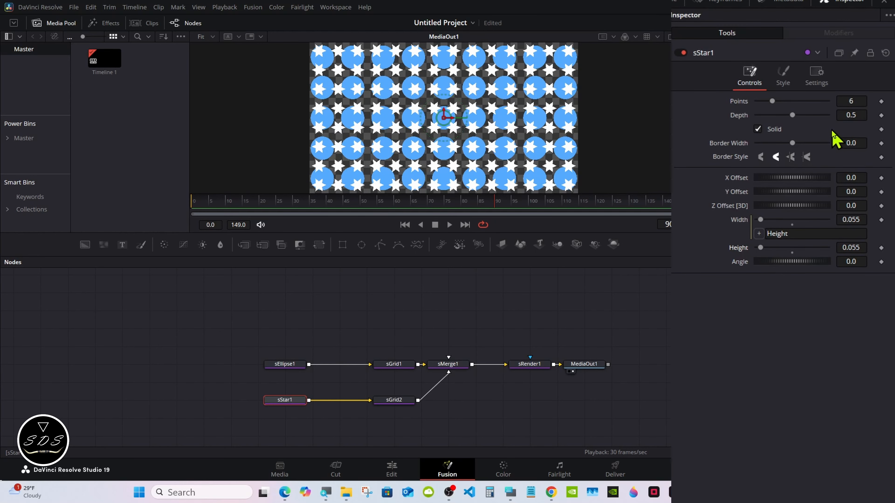
click(854, 53)
click(295, 366)
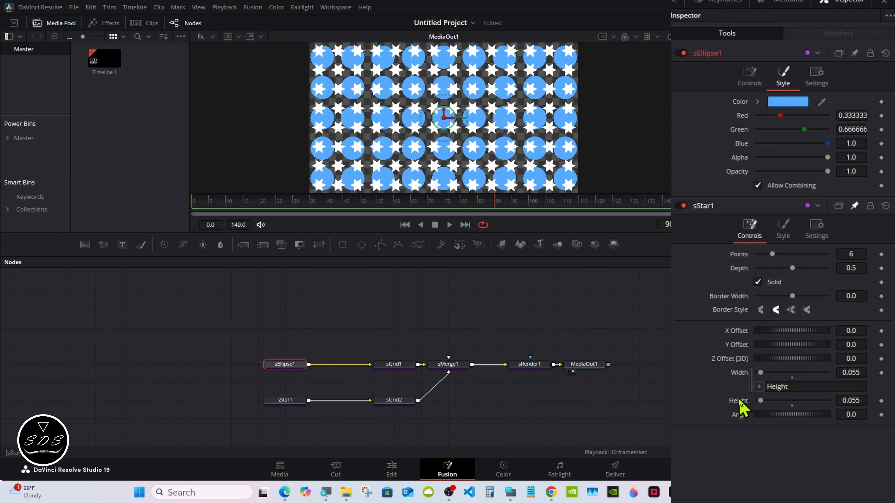
- Add an expression to sStar1's Height that links it to sEllipse1's Height
click(749, 85)
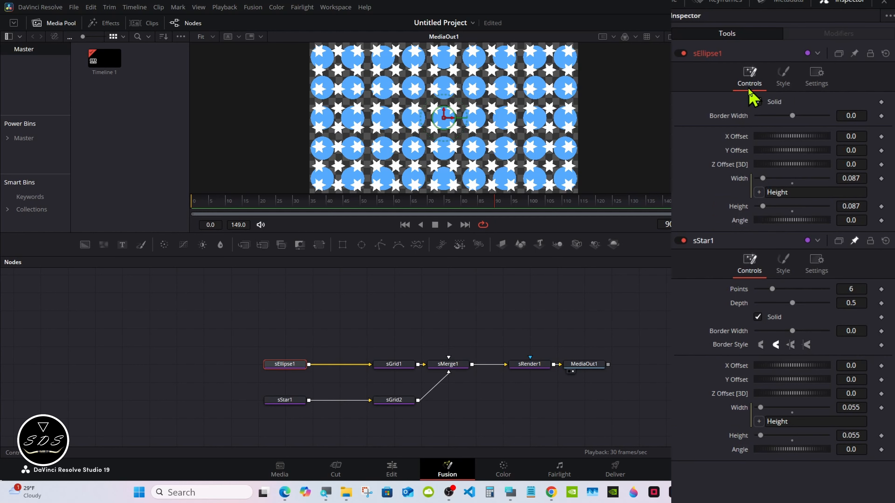
click(783, 80)
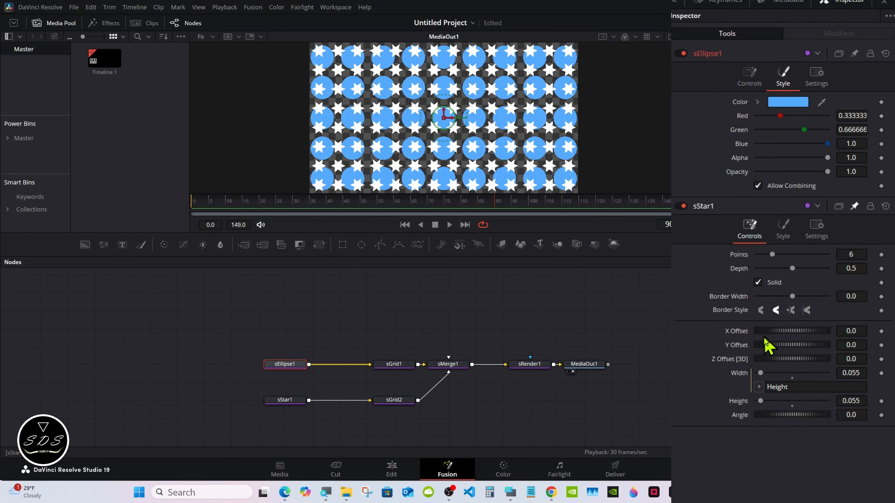
right_click(746, 409)
click(762, 497)
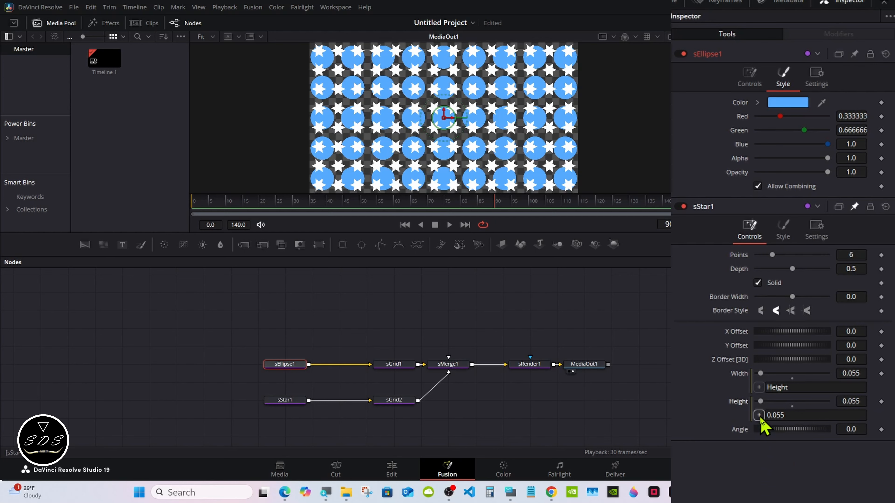
drag(759, 417, 739, 208)
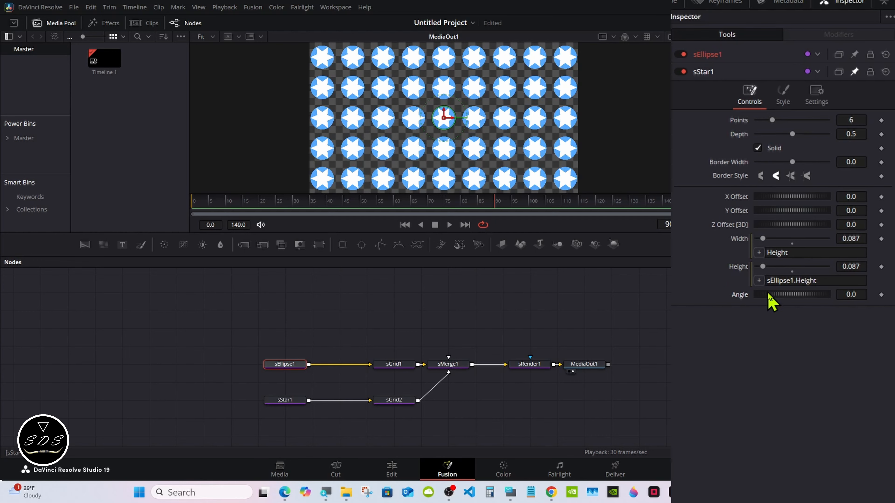
- Try rotating sStar1, reset its Angle, and link the Angle to sEllipse1's Angle with an expression
drag(775, 295, 786, 294)
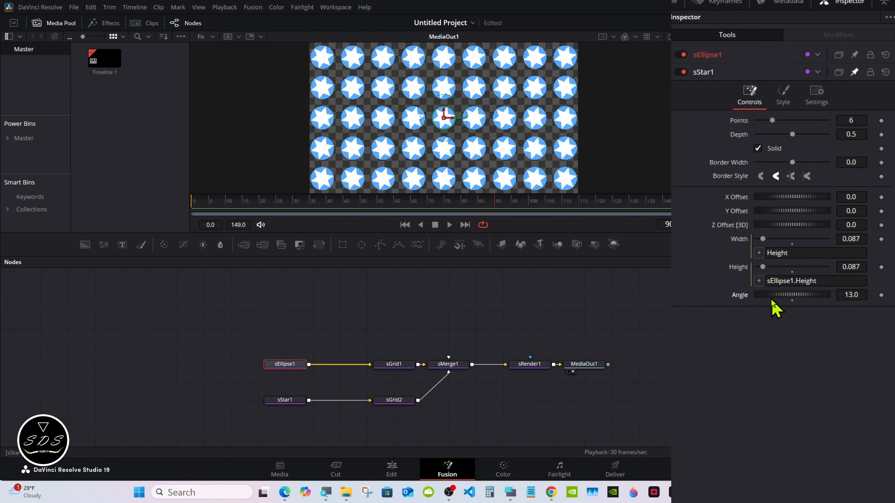
click(791, 300)
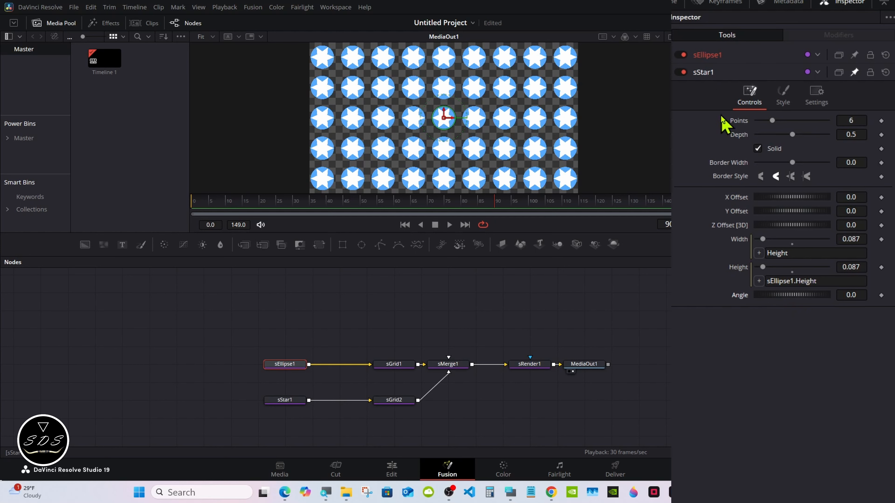
right_click(736, 299)
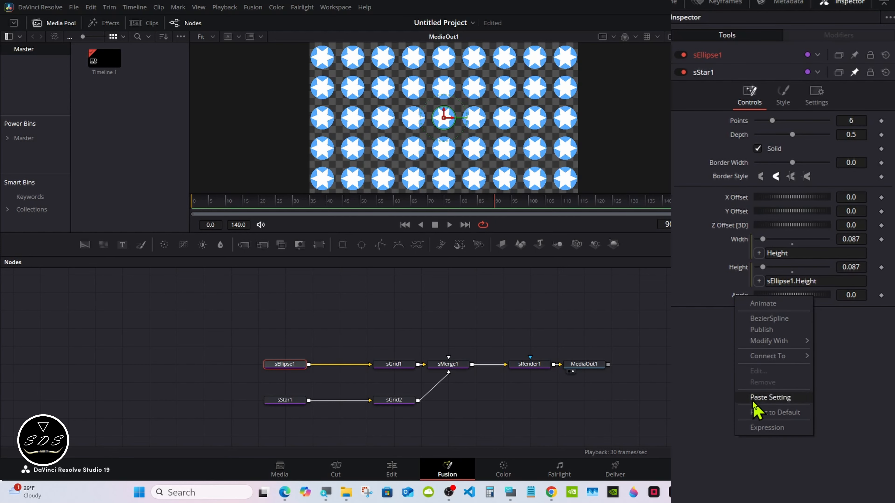
click(756, 427)
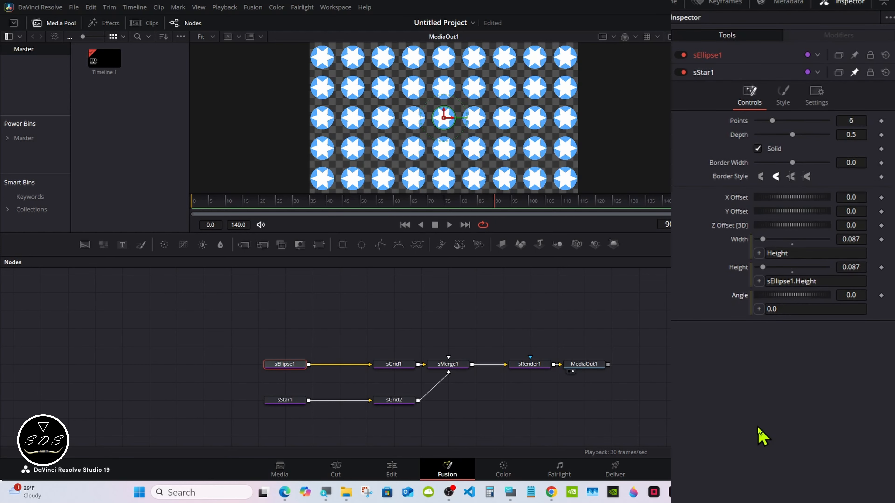
drag(758, 309, 742, 227)
click(695, 367)
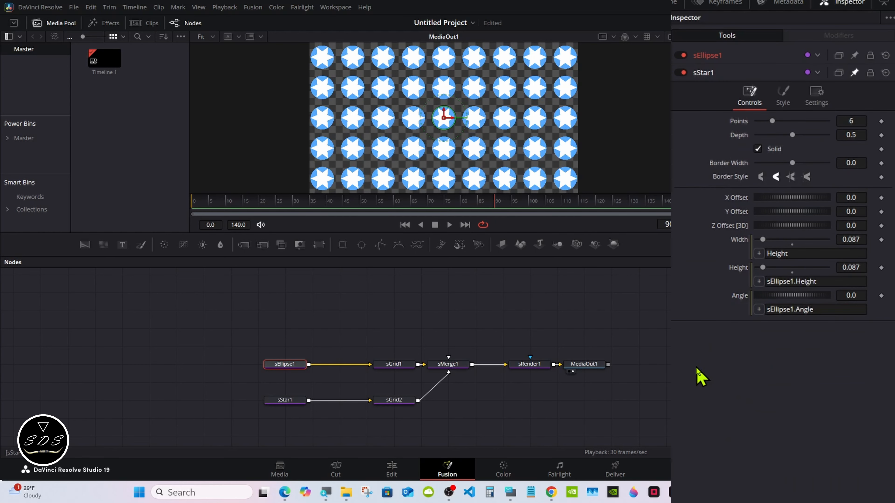
- Test the angle link by turning sEllipse1's Angle to about 41.7, and modify that Angle with Anim Curves
drag(299, 203, 442, 202)
click(728, 57)
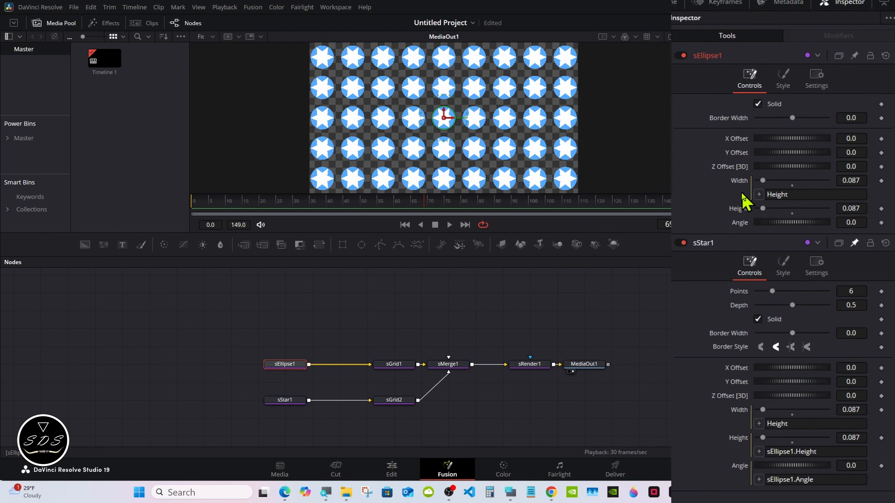
mouse_move(780, 223)
mouse_down()
mouse_move(816, 224)
mouse_move(791, 223)
mouse_up()
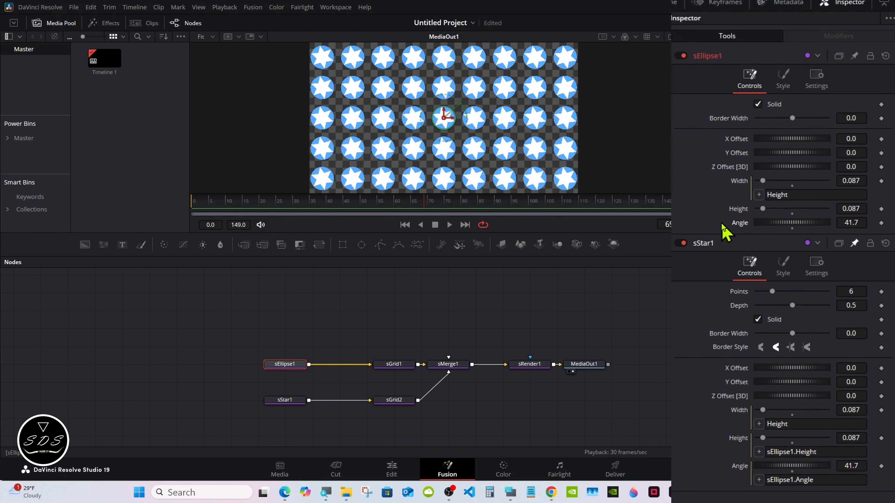
right_click(736, 223)
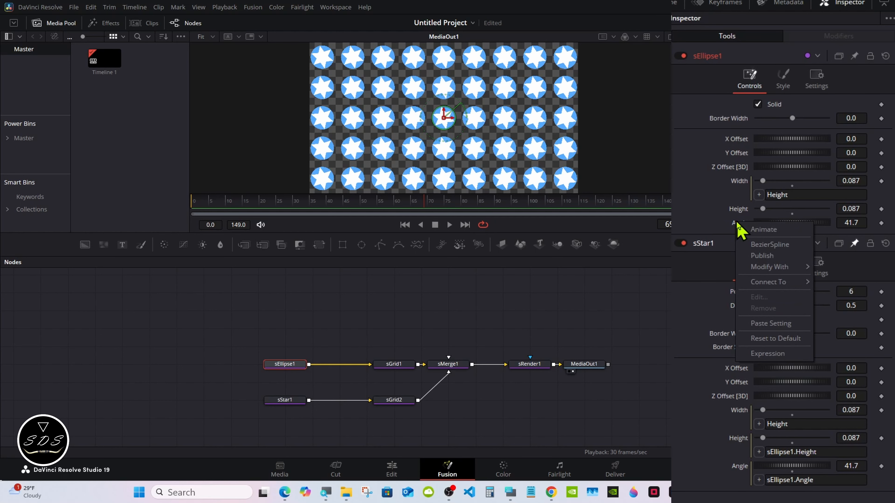
mouse_move(763, 271)
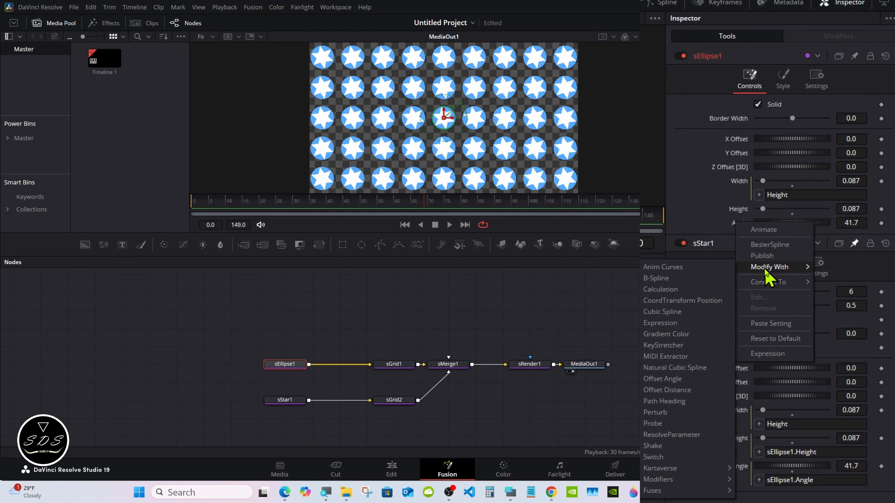
click(651, 268)
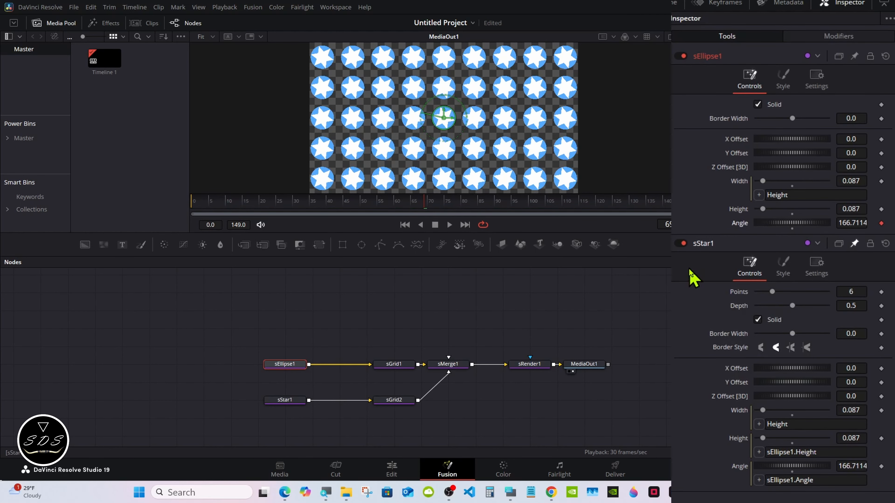
- Scrub through the rotation in an enlarged viewer and play the composition from its start on the Edit page's timeline
drag(547, 256, 539, 305)
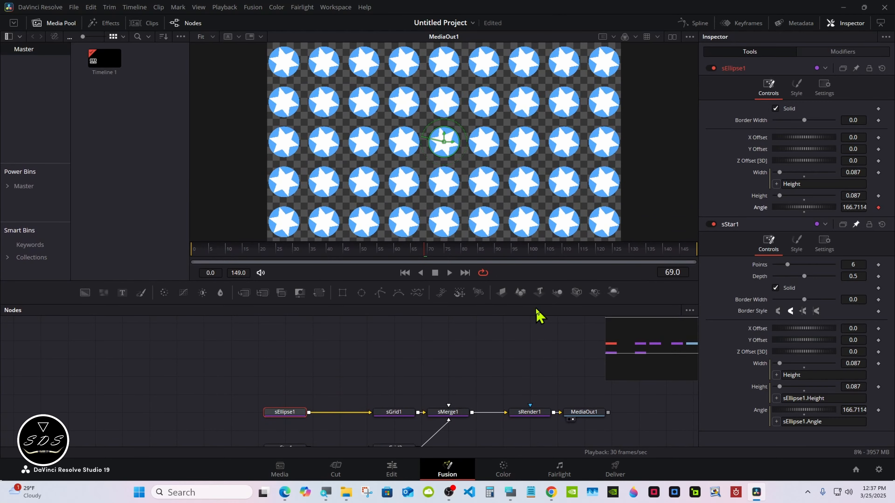
drag(219, 253, 343, 280)
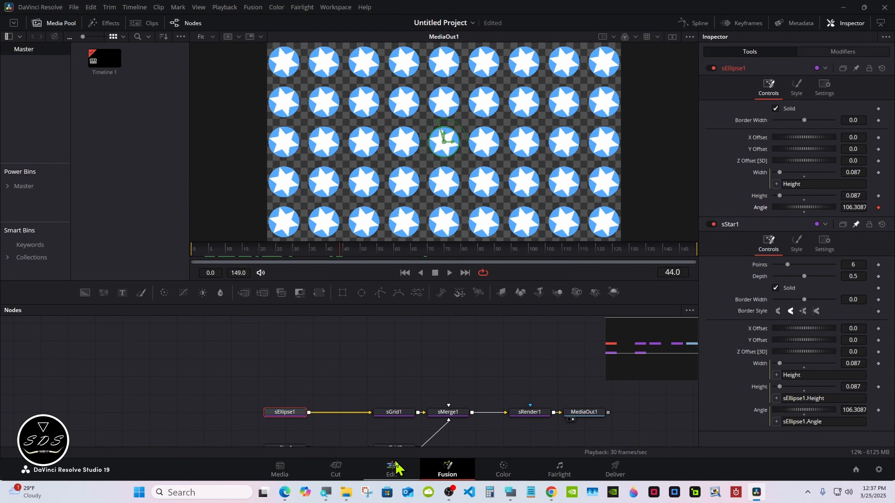
click(392, 470)
click(570, 310)
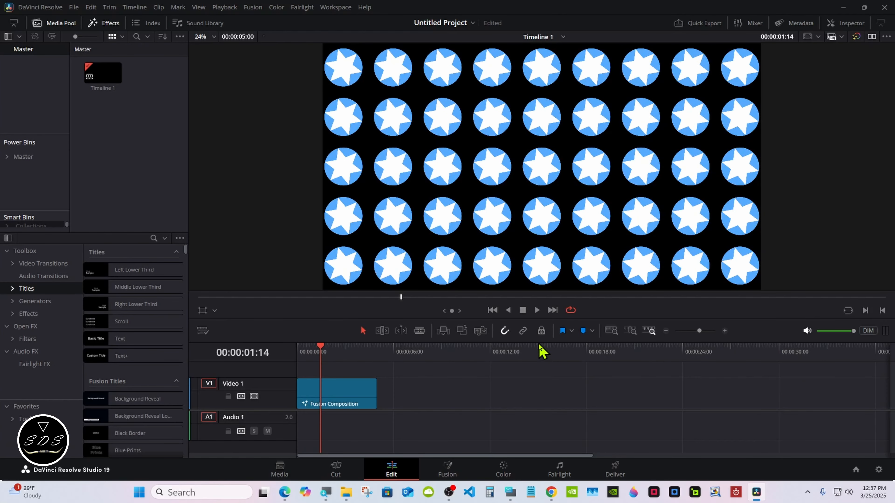
drag(538, 343, 537, 435)
click(845, 23)
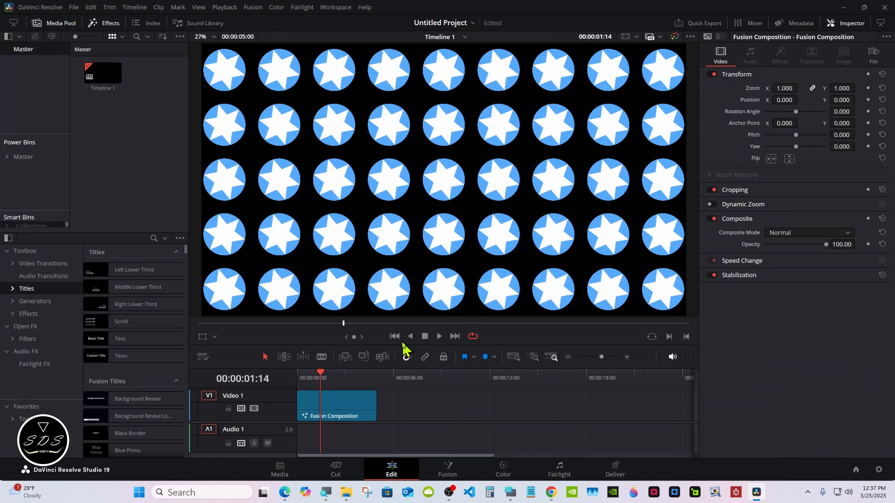
drag(319, 378, 287, 376)
click(439, 337)
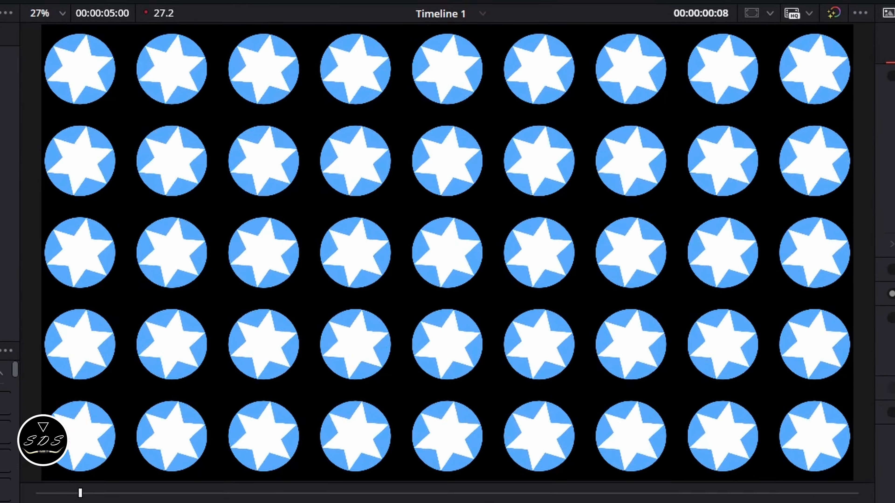